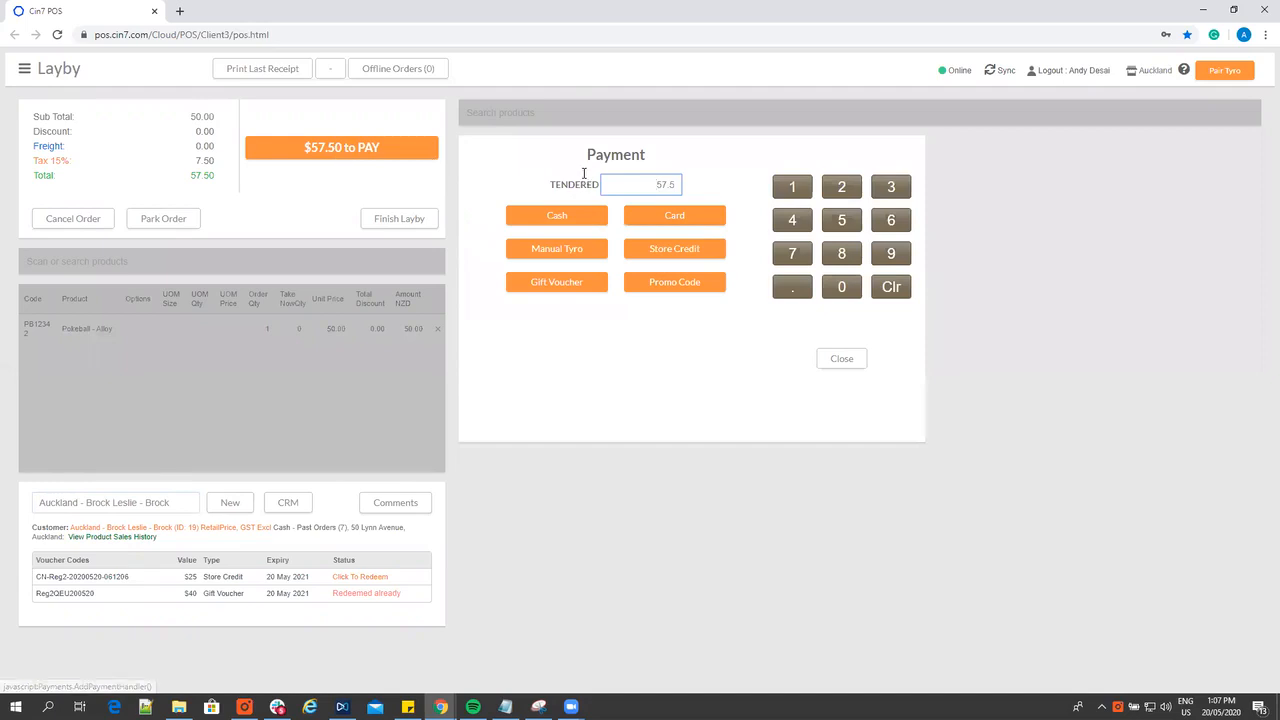
Record a cash deposit of 10 on the Pokeball - Alloy layby, then finish and approve the layby
double_click(664, 184)
type("10")
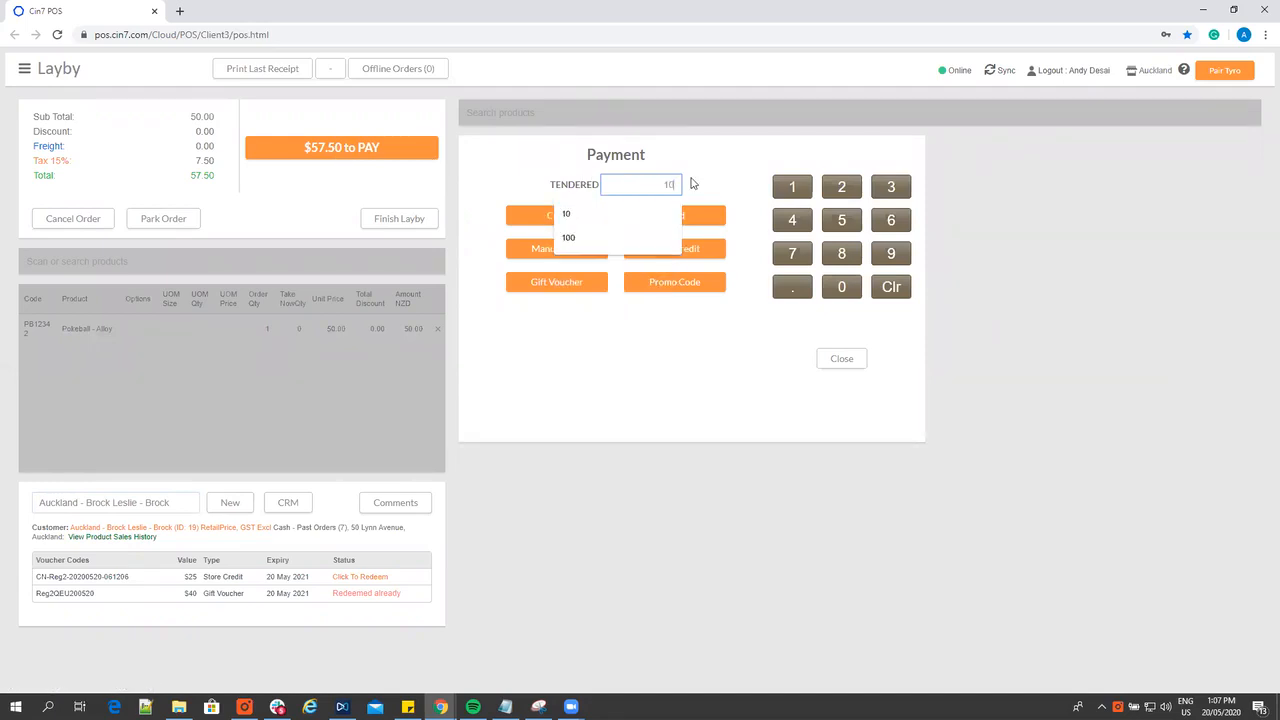
left_click(625, 139)
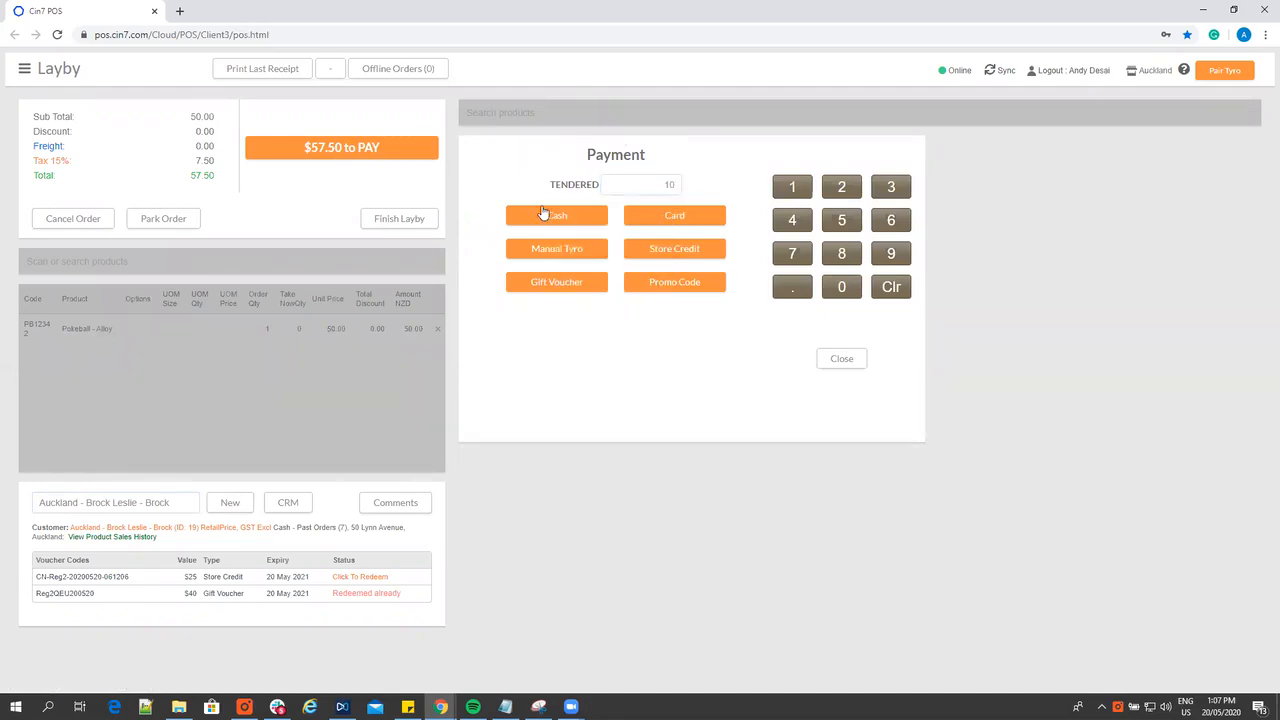
left_click(545, 217)
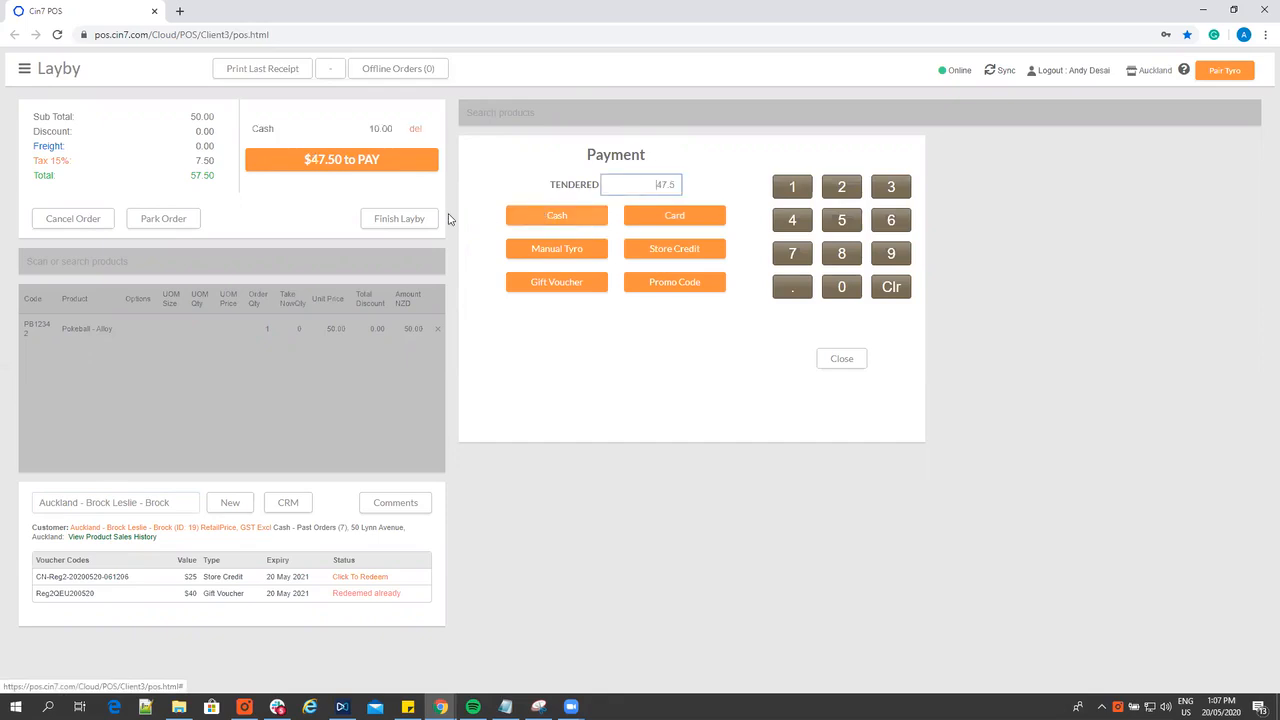
left_click(413, 229)
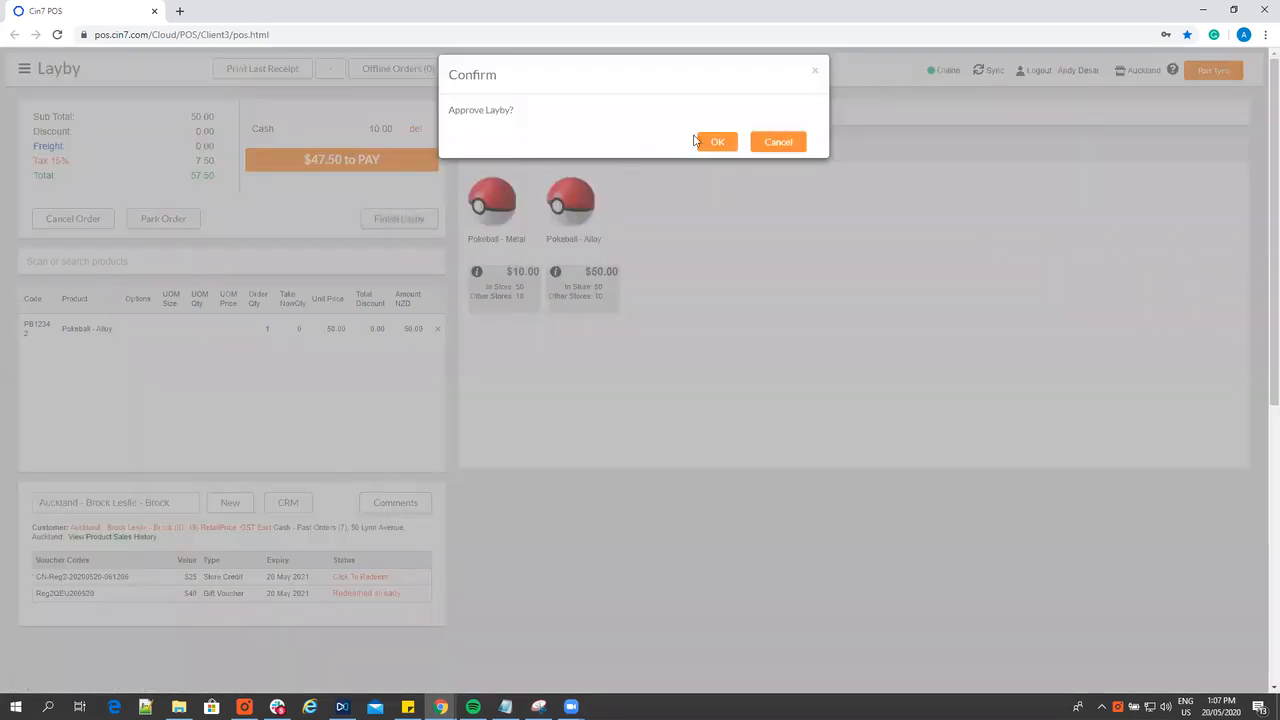
left_click(708, 140)
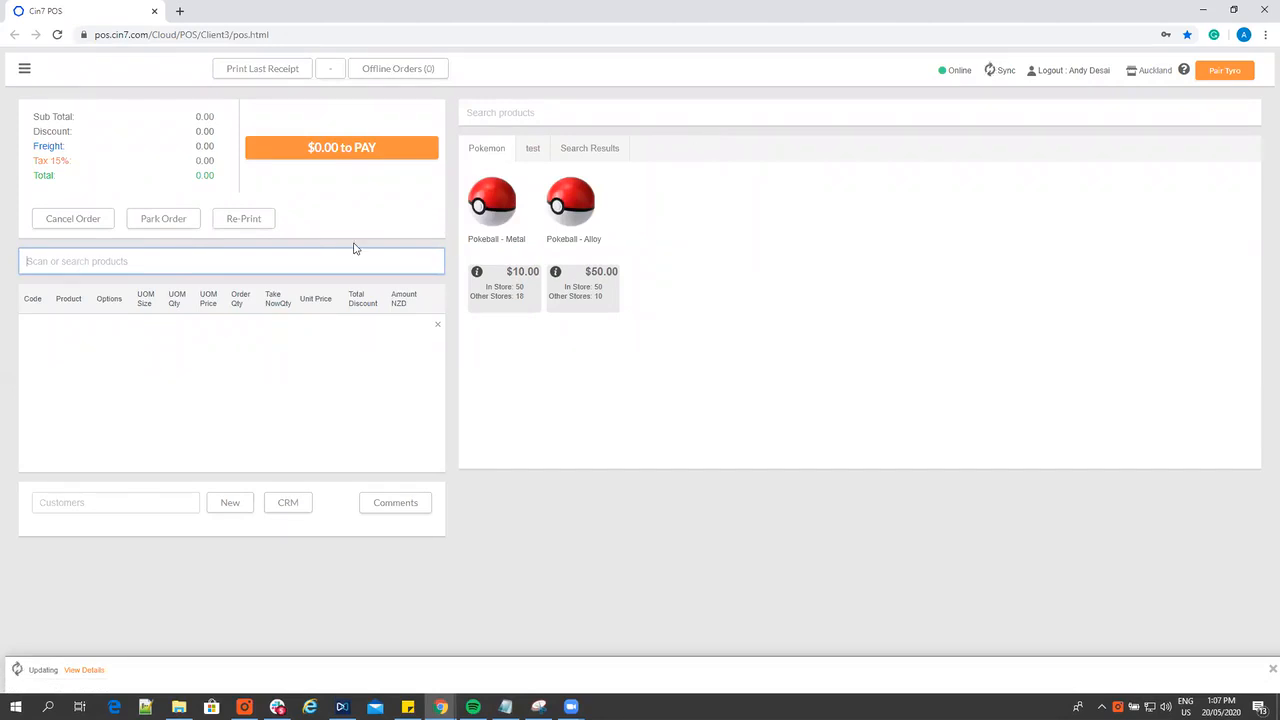
List the open laybys and reopen the 20 May 2020 layby for changes in the POS
left_click(24, 69)
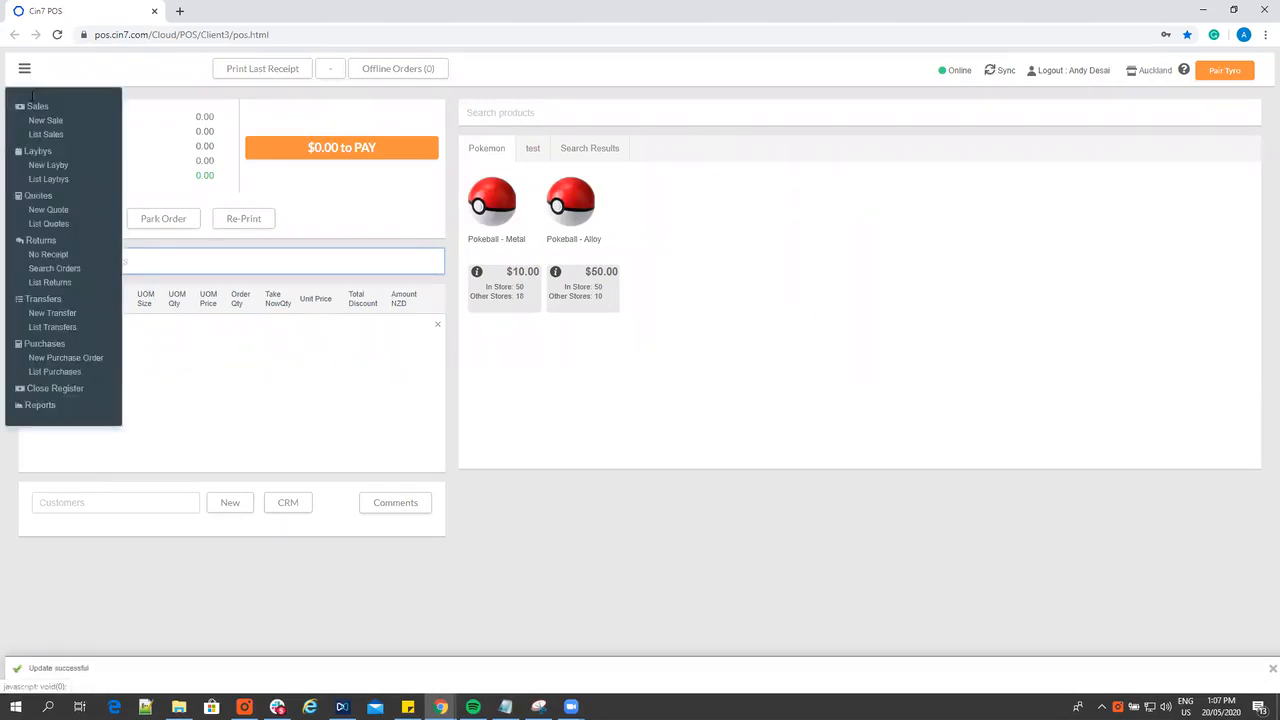
left_click(46, 179)
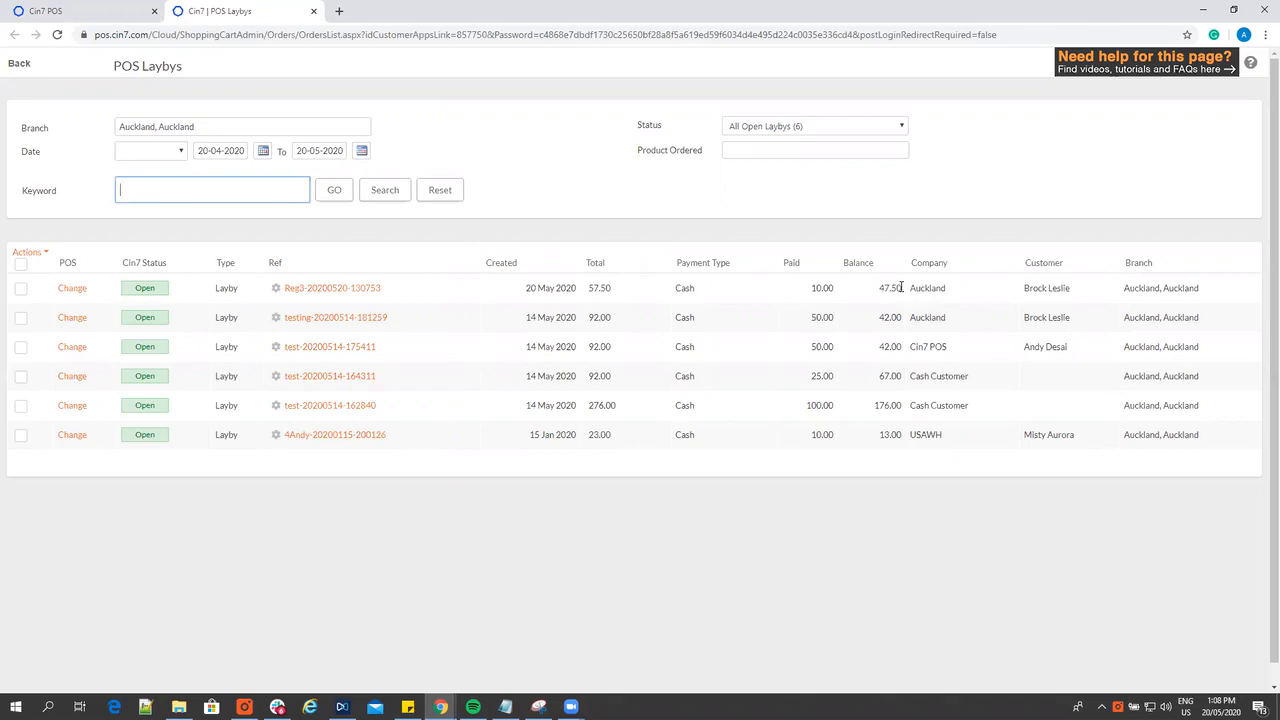
left_click(73, 288)
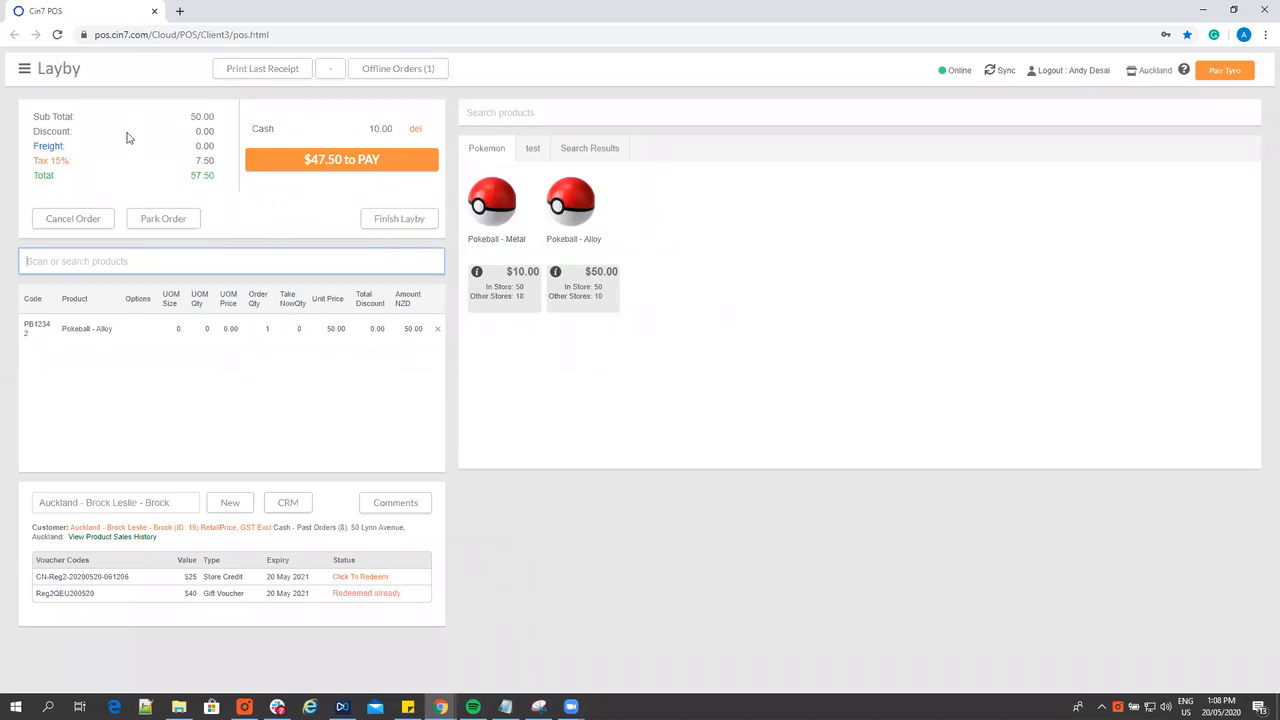
Add a second cash payment of 10 to the reopened layby, then finish and approve it
left_click(326, 160)
double_click(660, 185)
type("10")
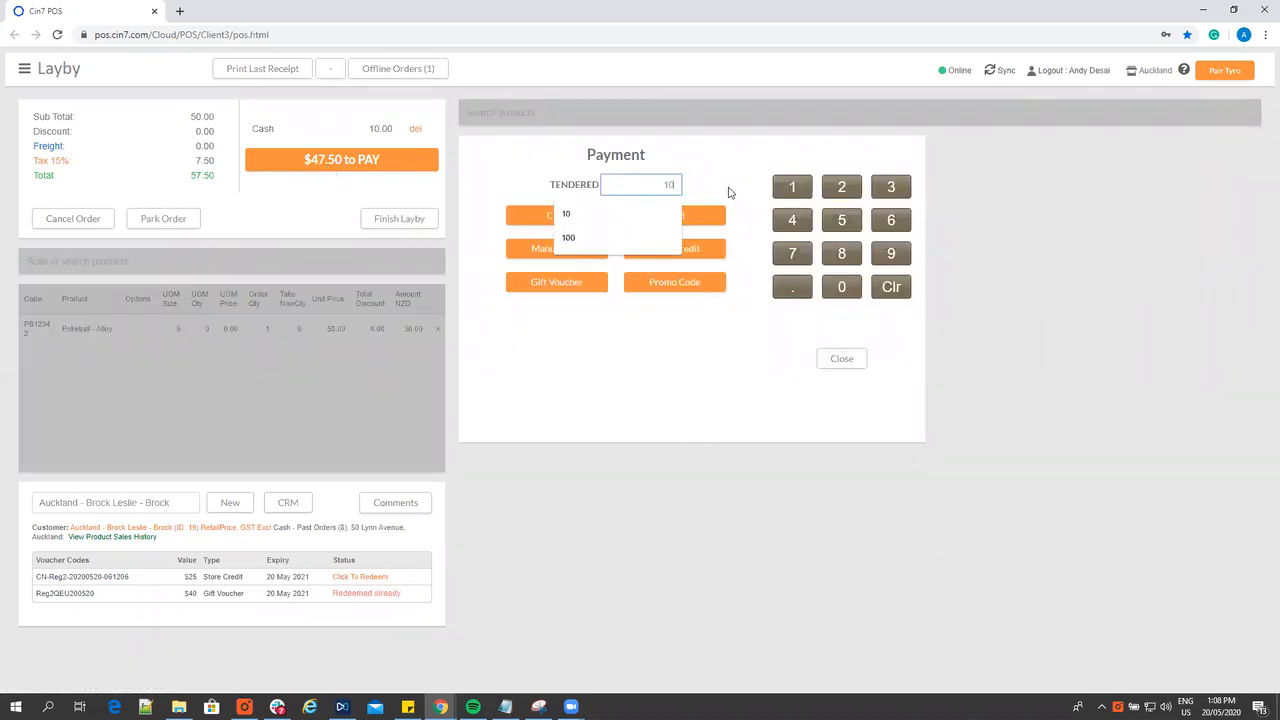
left_click(729, 192)
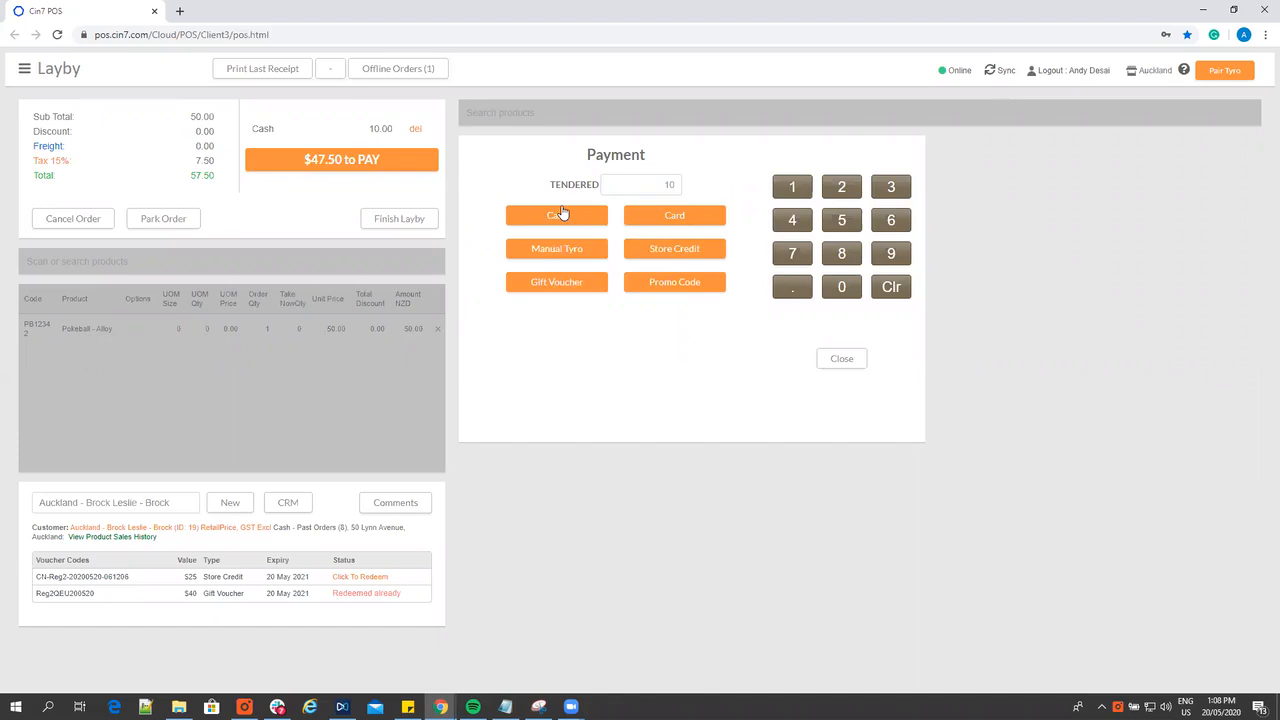
left_click(562, 214)
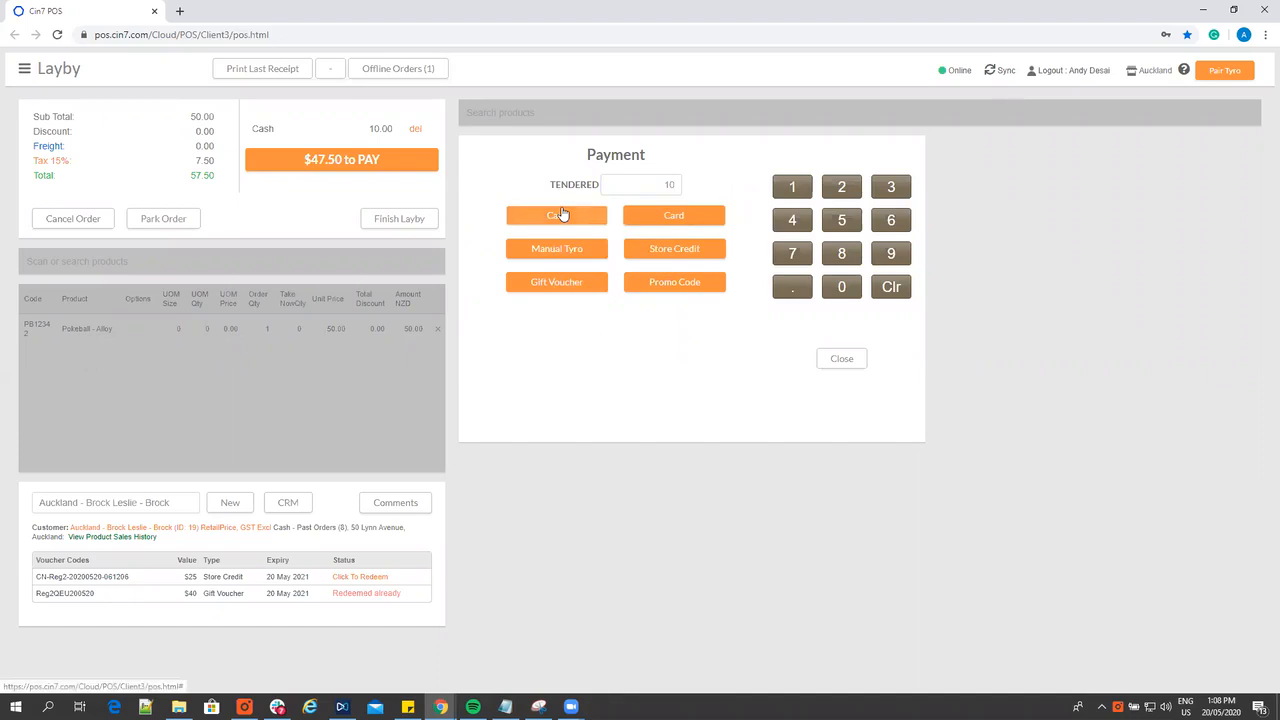
left_click(414, 223)
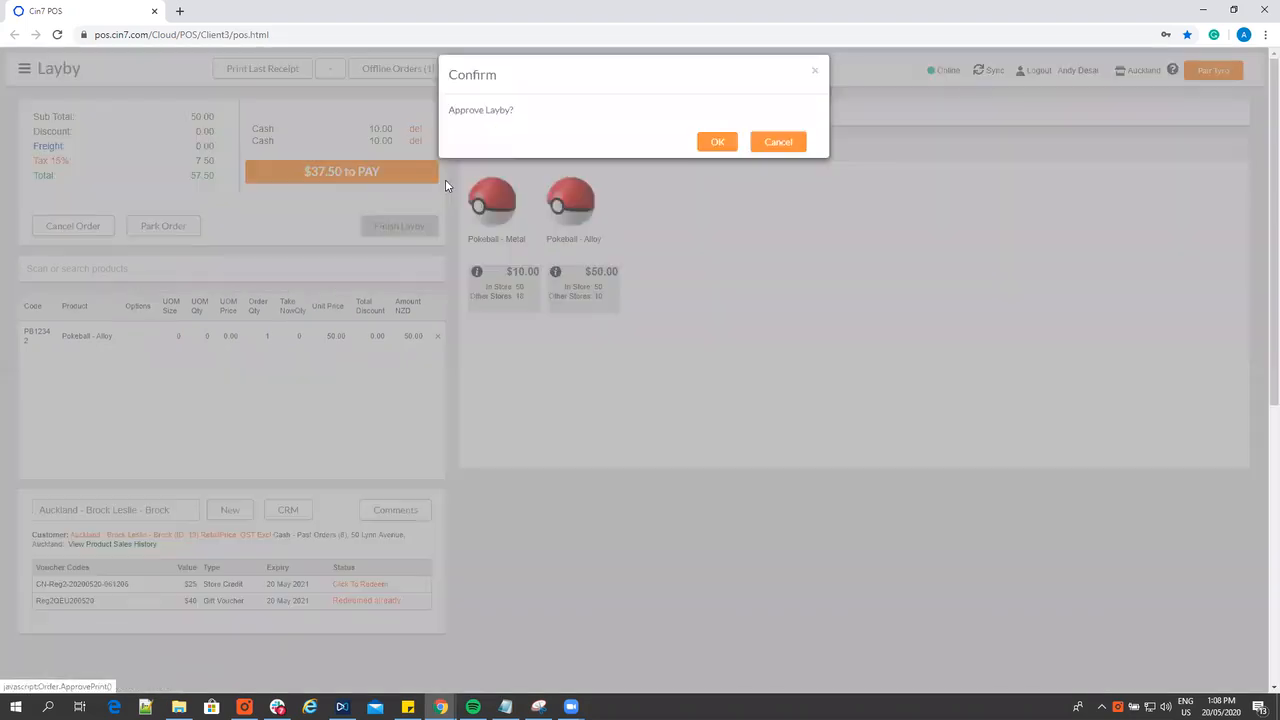
left_click(708, 142)
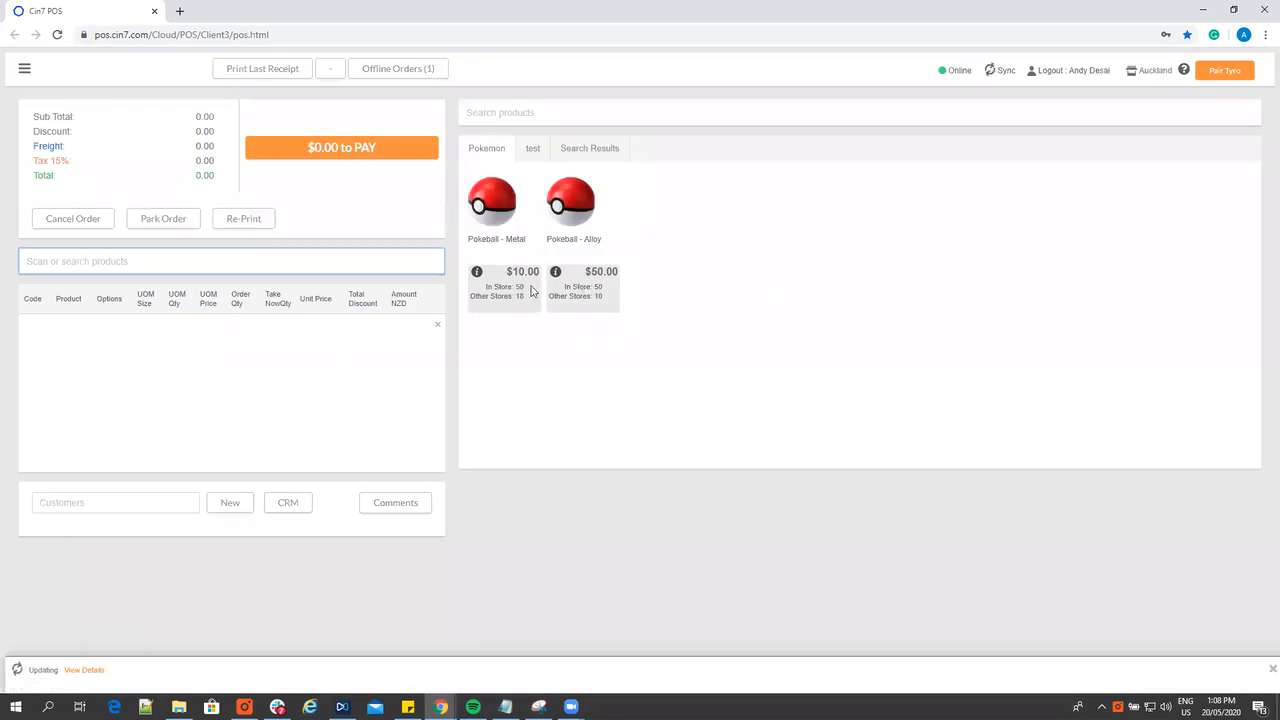
Check the paid amount and outstanding balance of the 20 May 2020 layby in the layby list
left_click(25, 70)
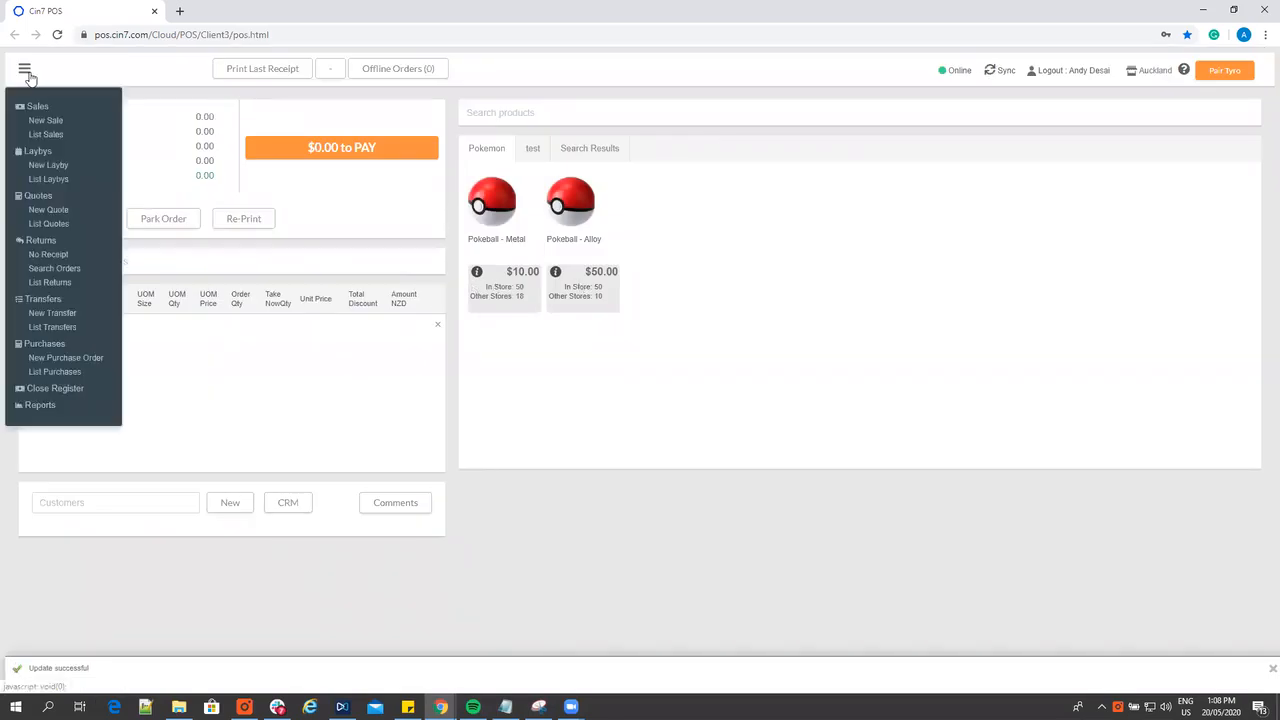
left_click(46, 182)
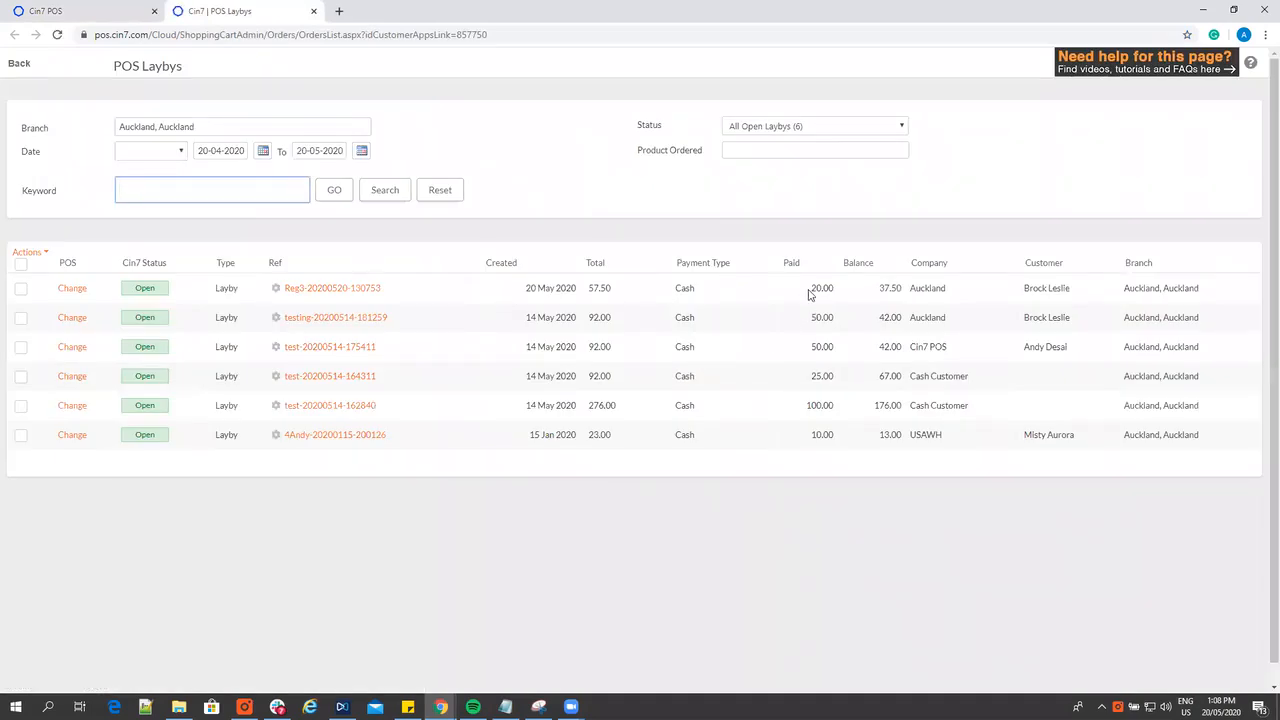
double_click(820, 288)
double_click(886, 288)
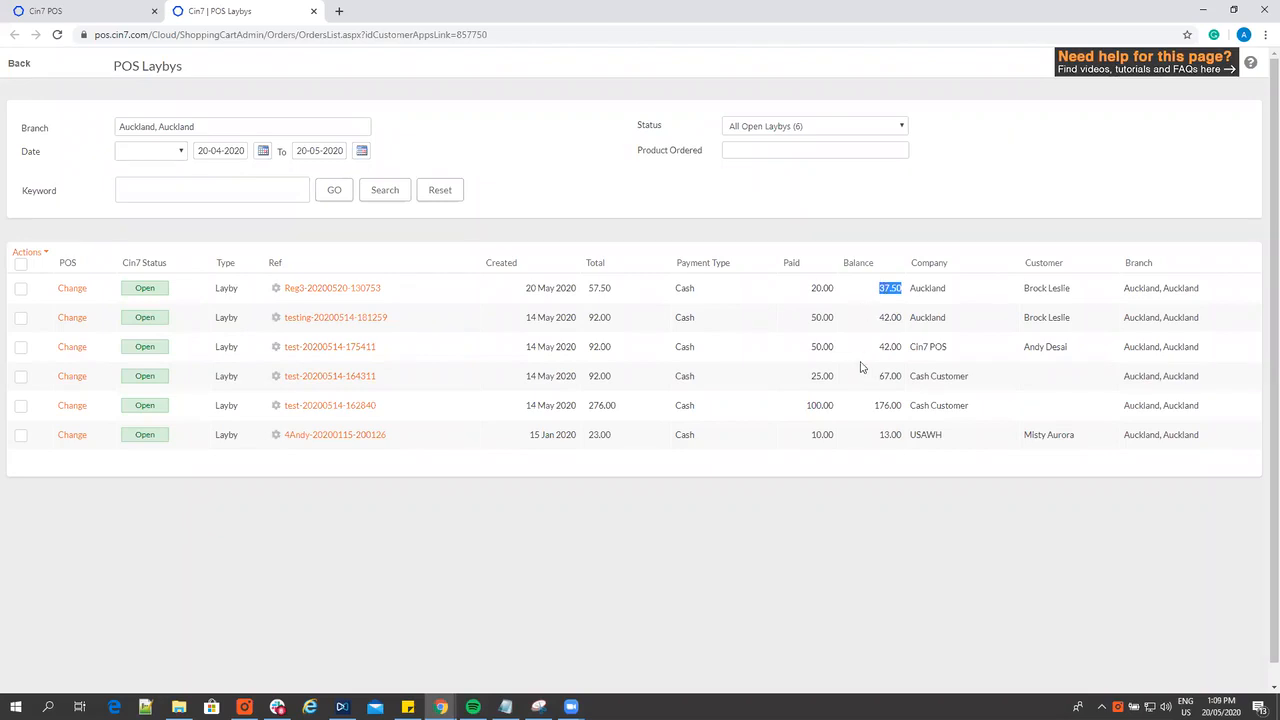
Reopen the 20 May 2020 layby and pay its full remaining balance of 37.50 in cash
left_click(83, 289)
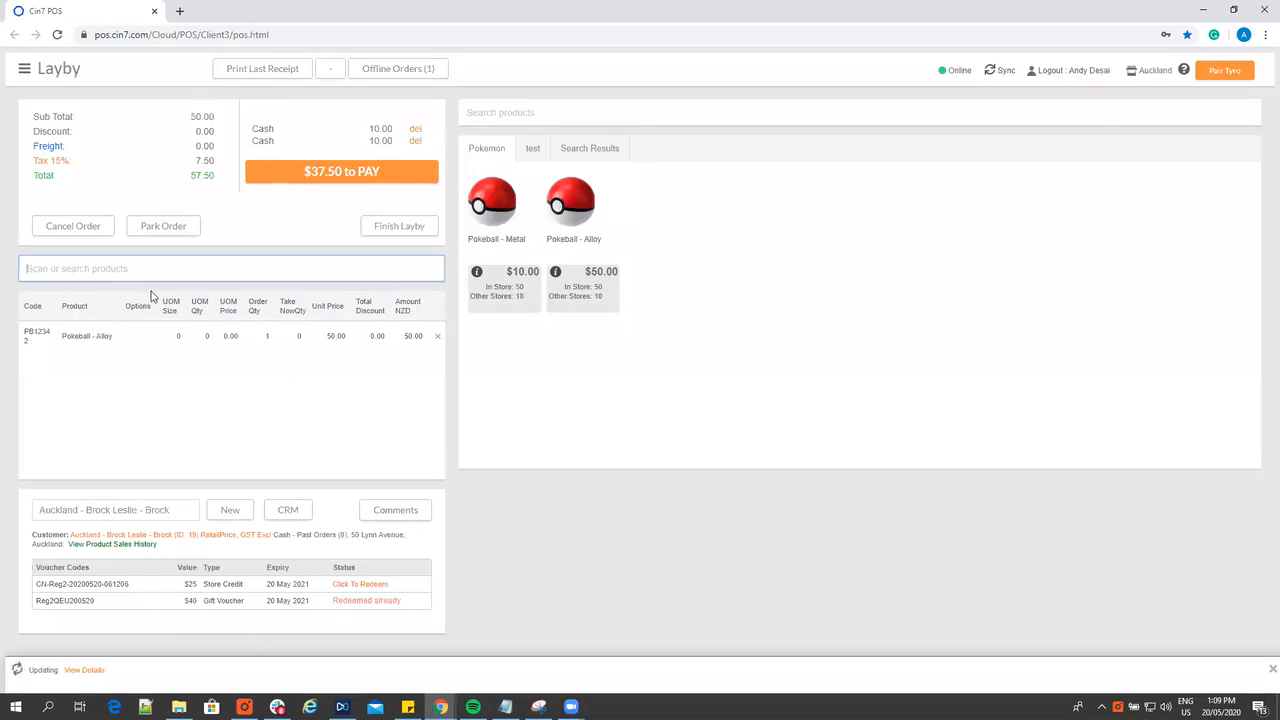
left_click(295, 178)
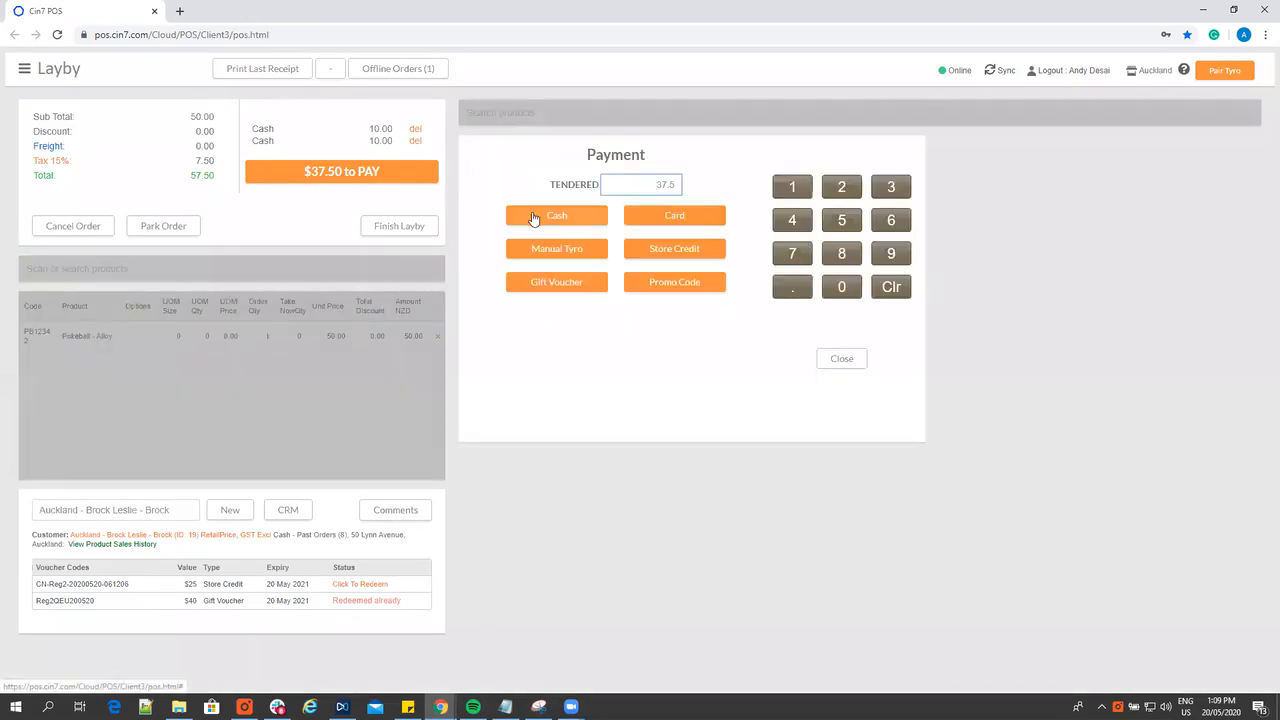
left_click(534, 219)
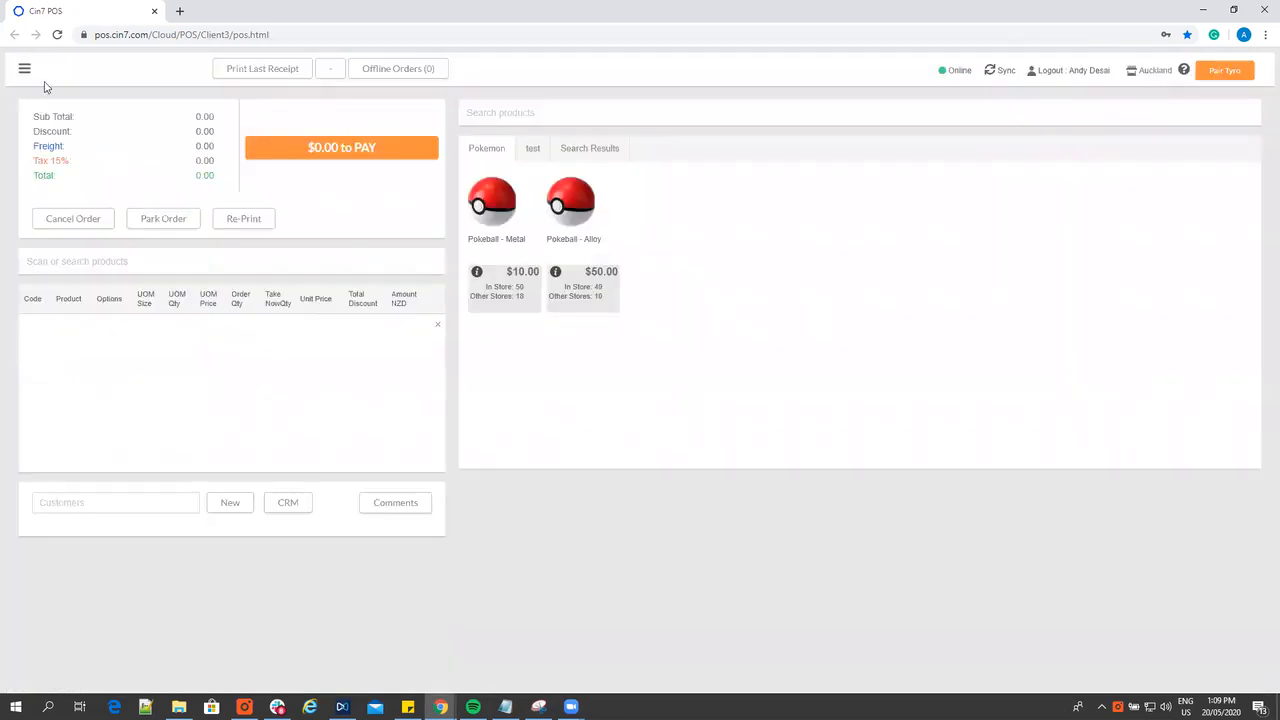
Check the open layby list for the paid-off layby, and view its order details from the sales list
left_click(23, 66)
left_click(43, 186)
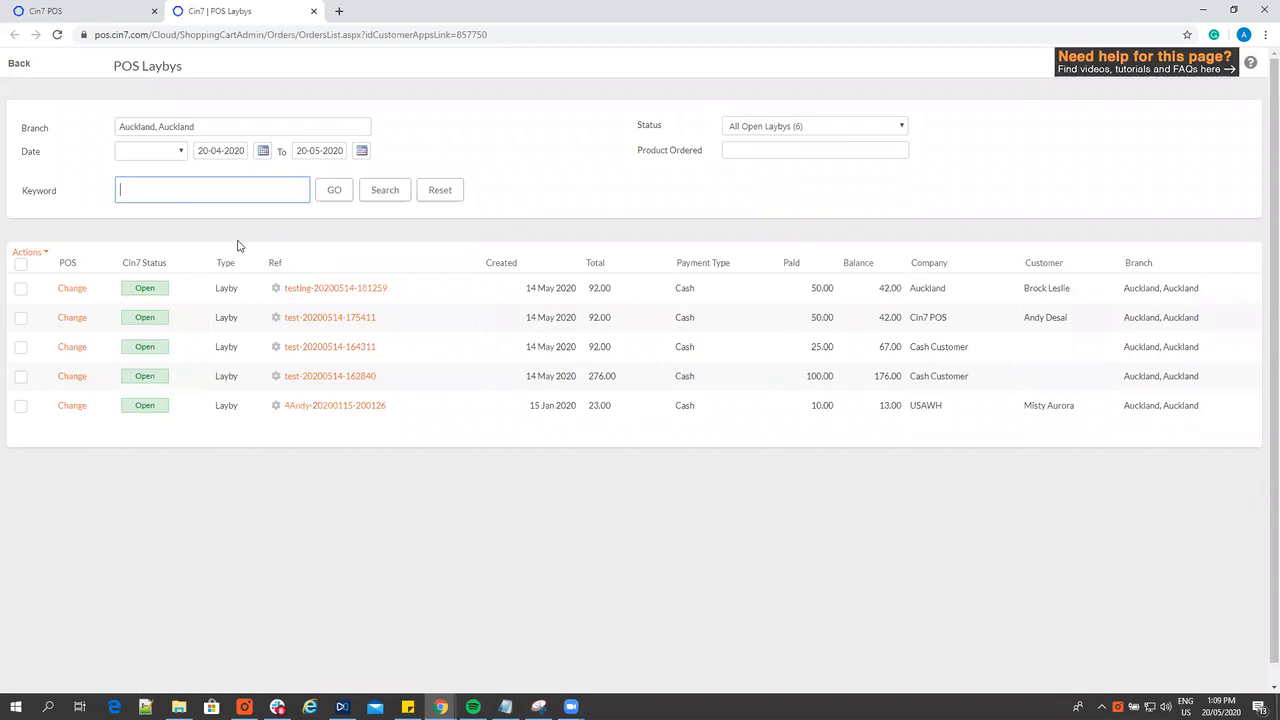
left_click(108, 11)
left_click(24, 68)
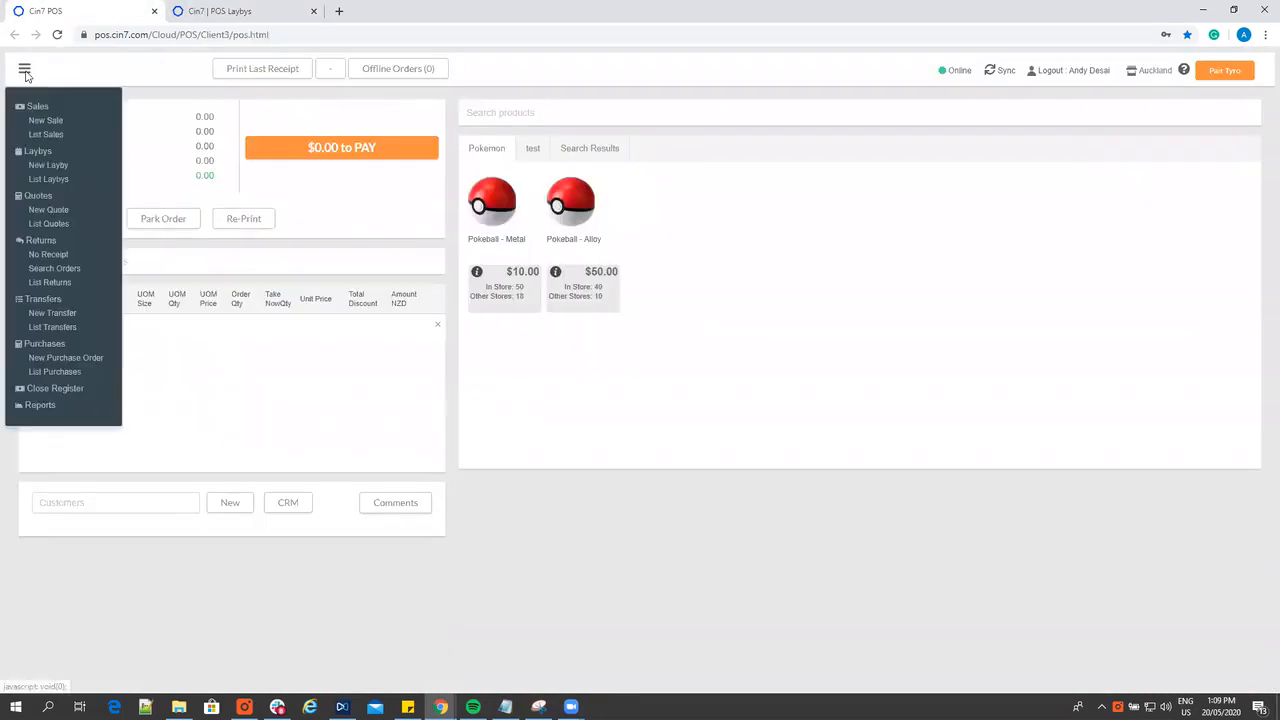
left_click(43, 139)
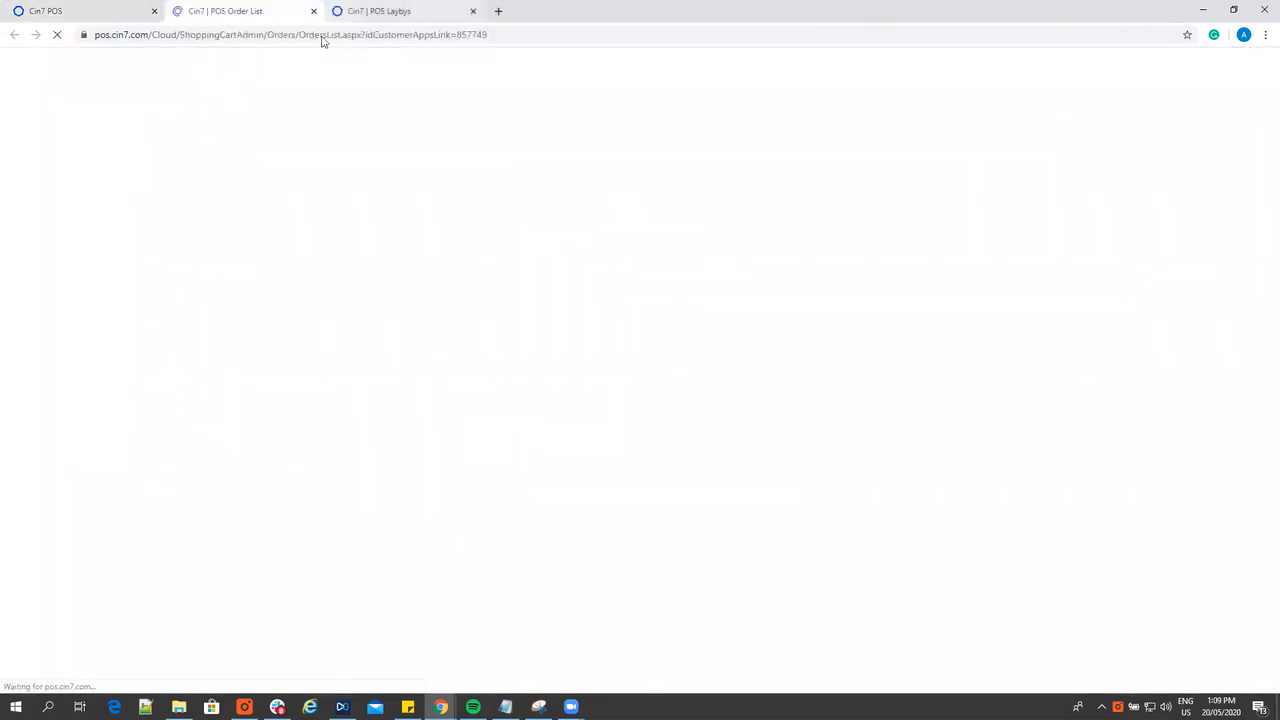
left_click(275, 318)
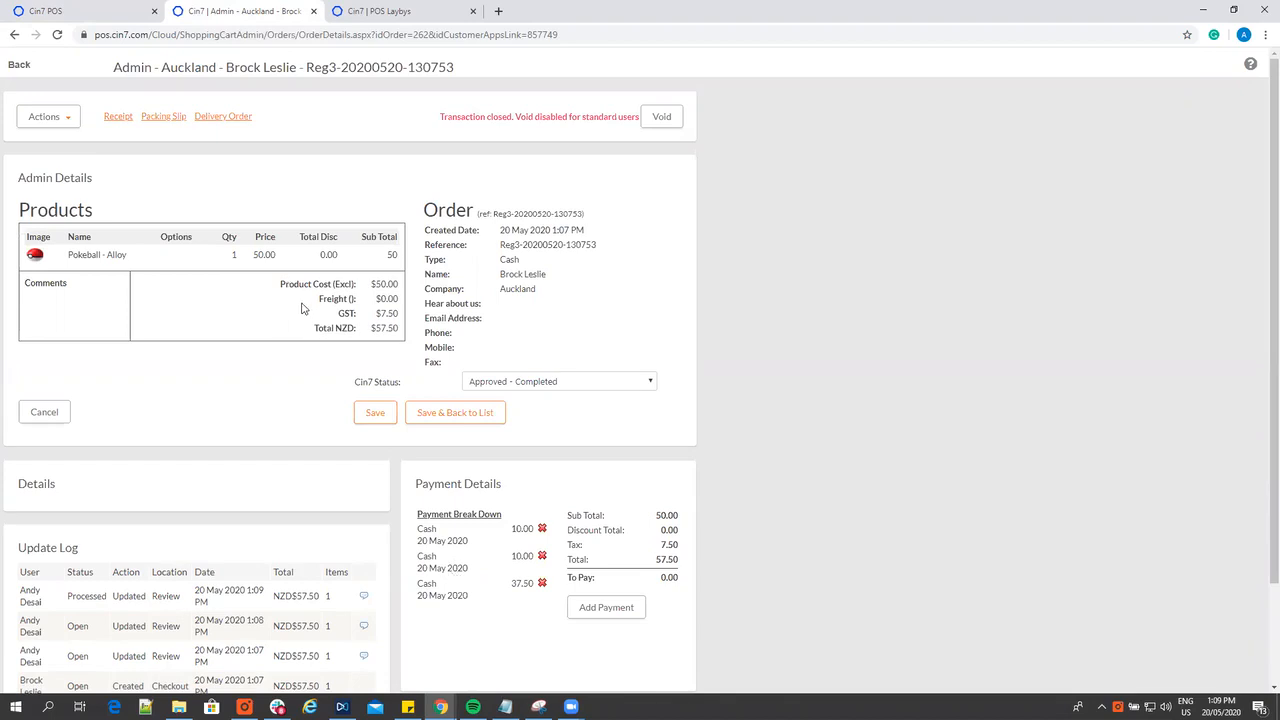
Start a new layby for the Auckland company's customer and add one Pokeball - Metal
left_click(100, 10)
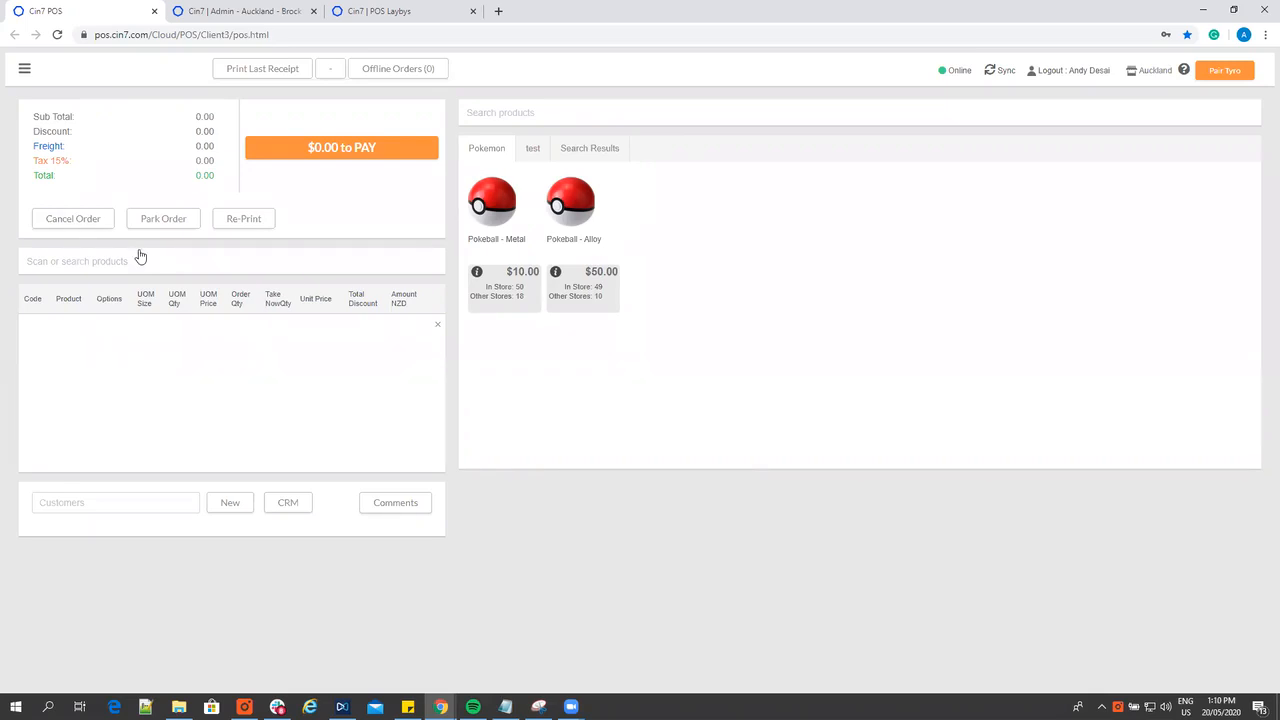
left_click(24, 68)
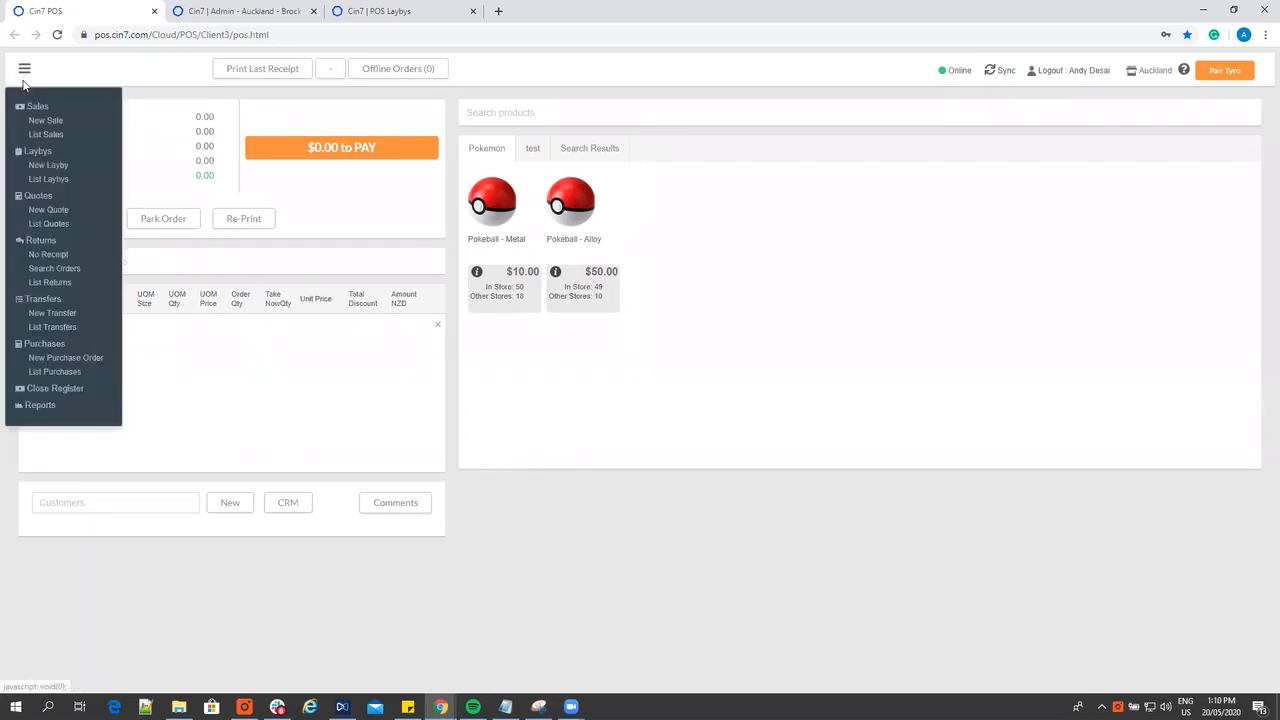
left_click(49, 165)
left_click(102, 502)
type("a")
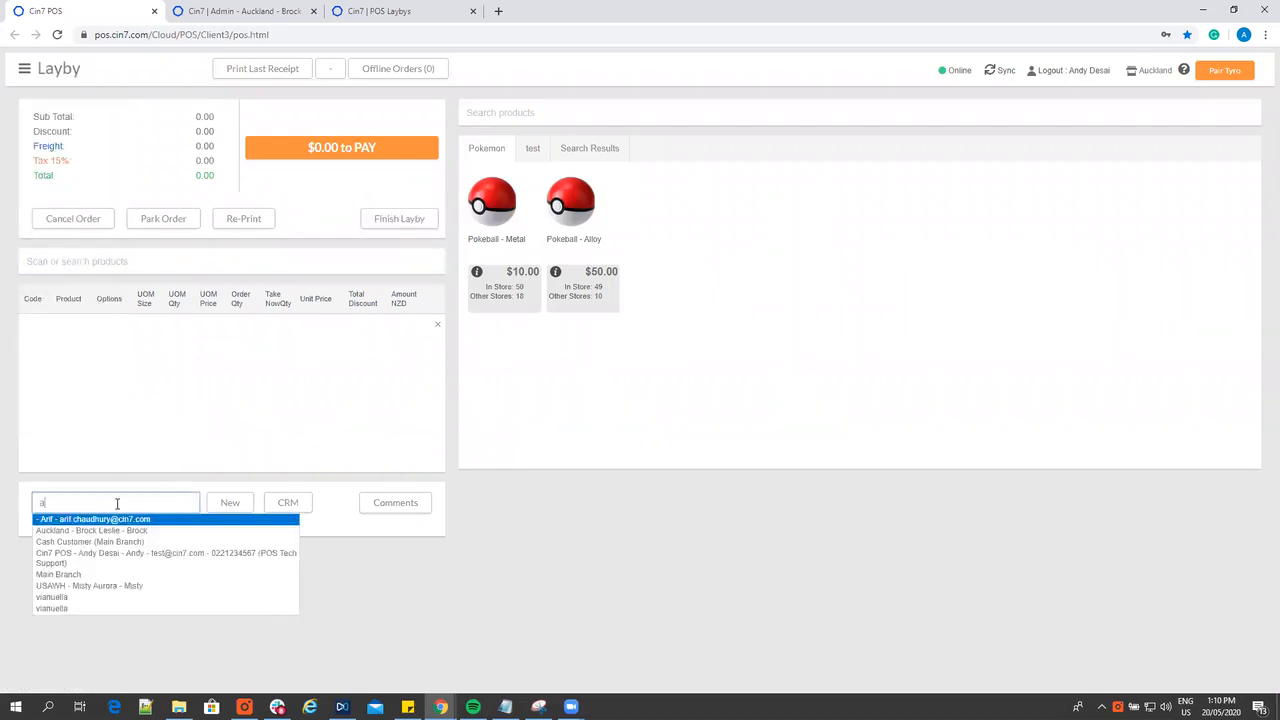
left_click(112, 531)
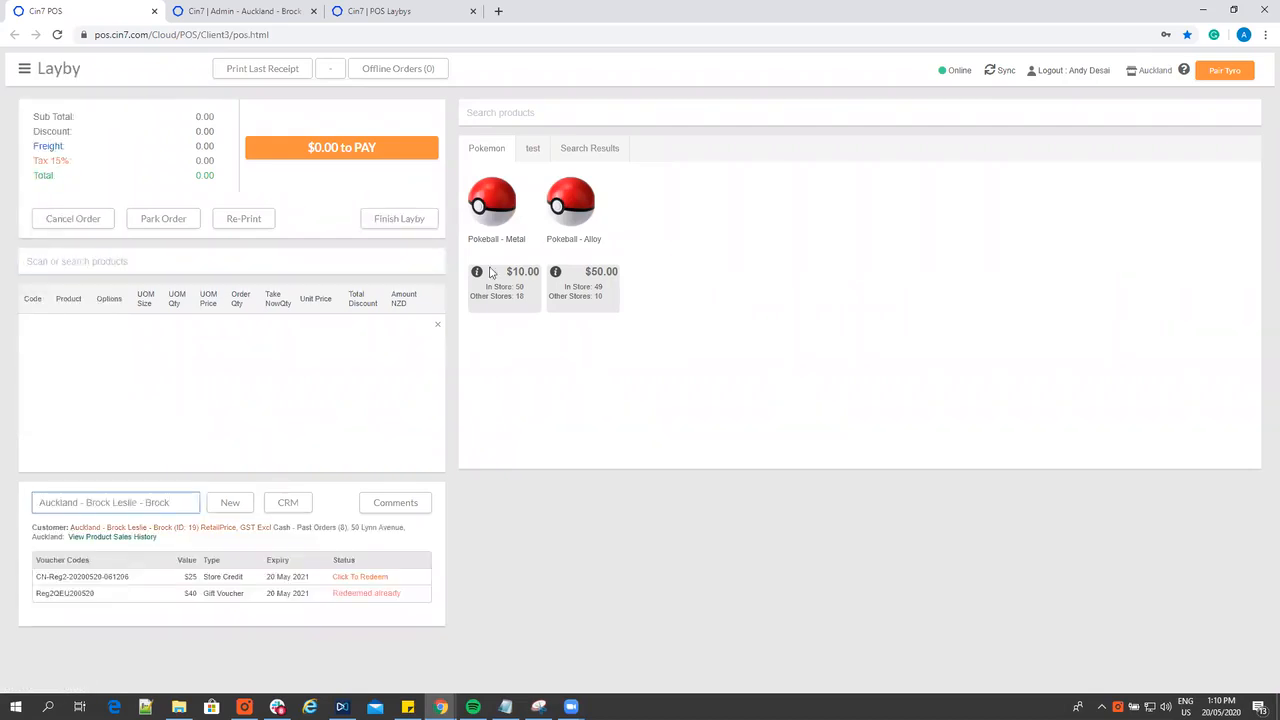
left_click(508, 228)
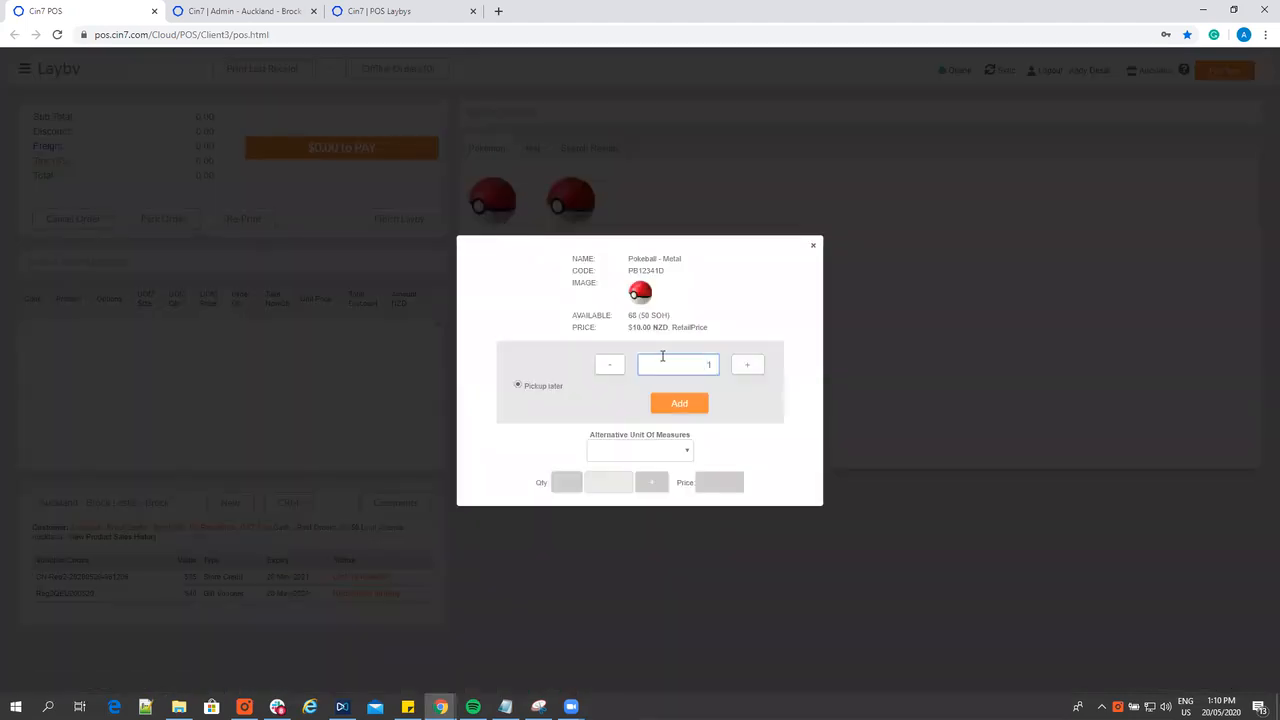
left_click(663, 403)
Record a cash deposit of 5 on the Pokeball - Metal layby, then finish and approve the layby
double_click(665, 185)
key("BackSpace")
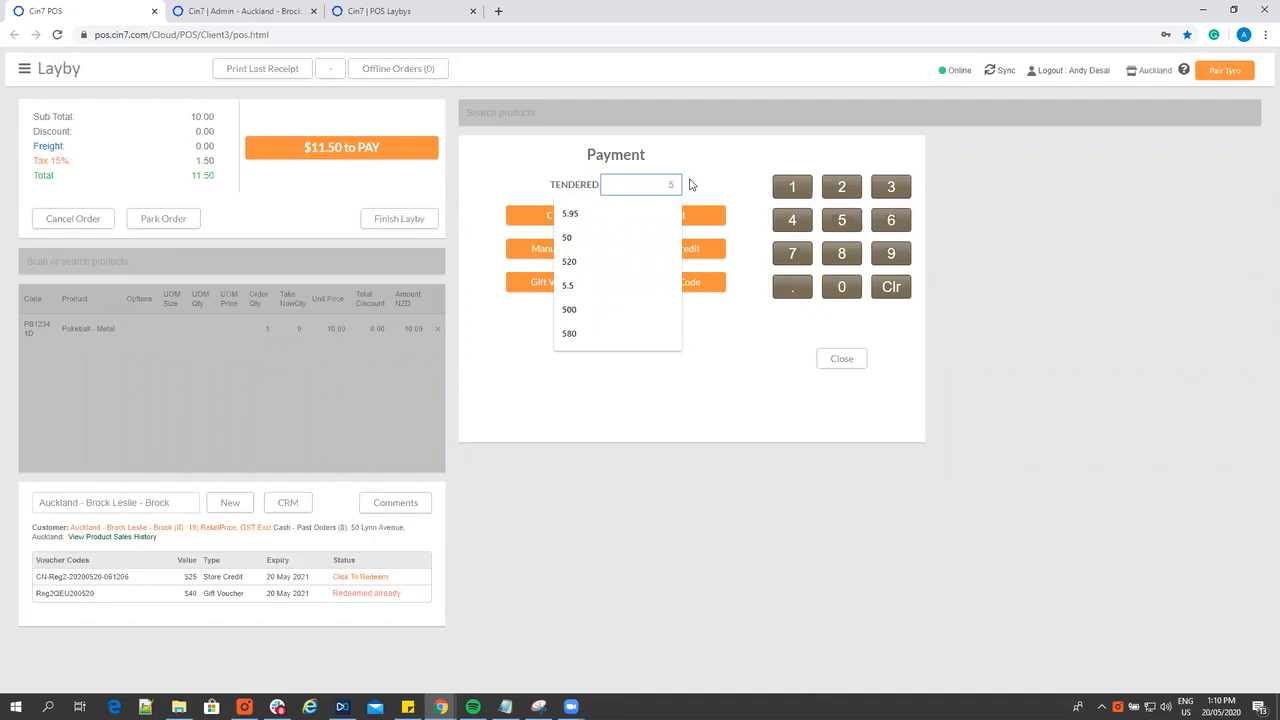
type("5")
left_click(549, 215)
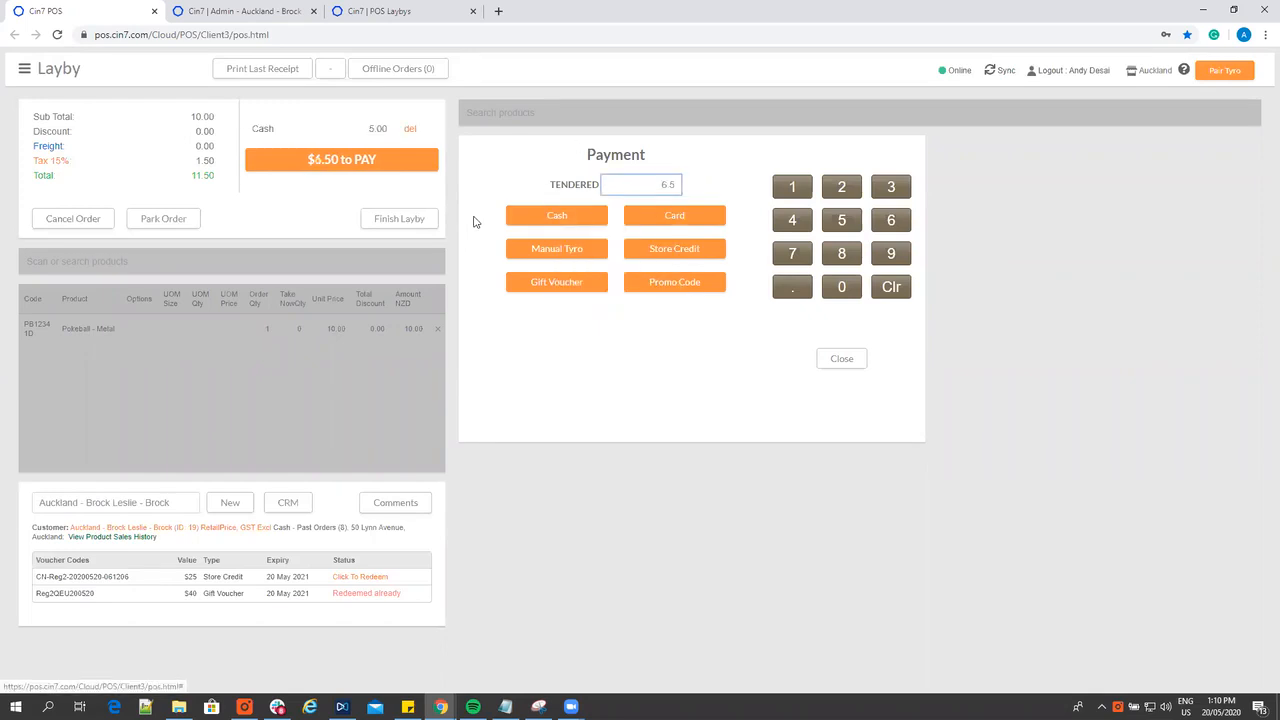
left_click(416, 220)
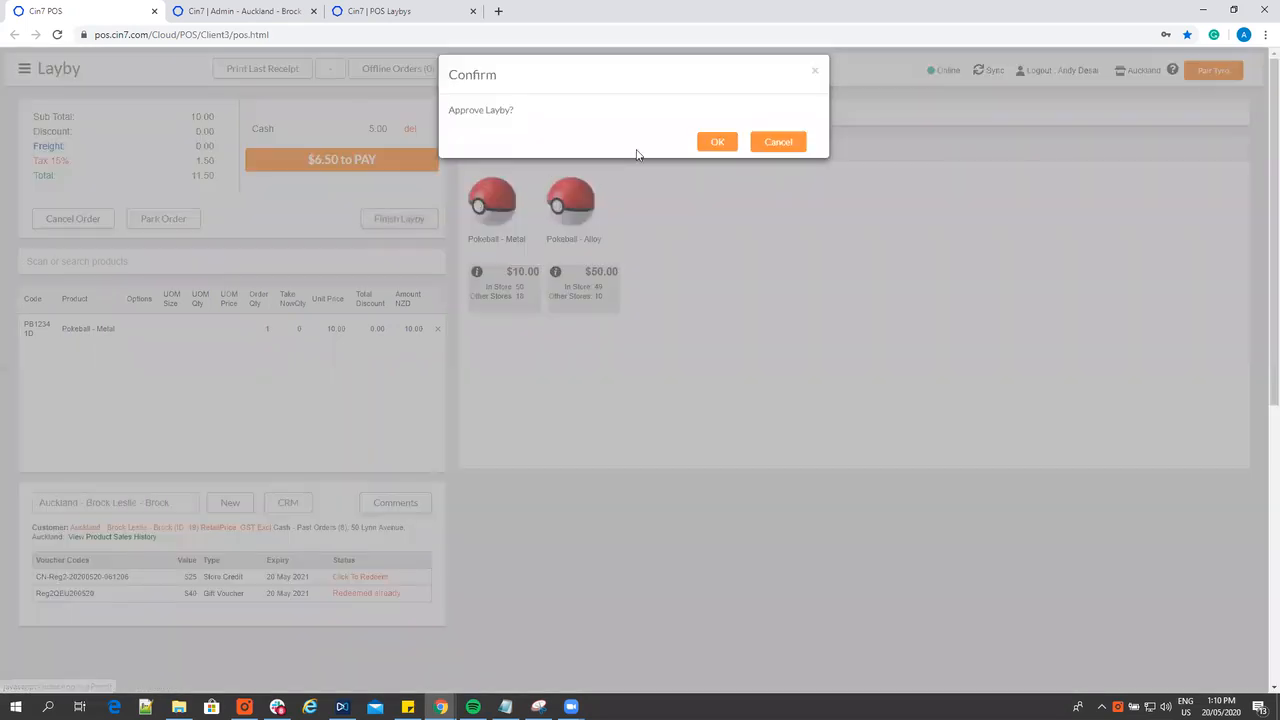
left_click(723, 150)
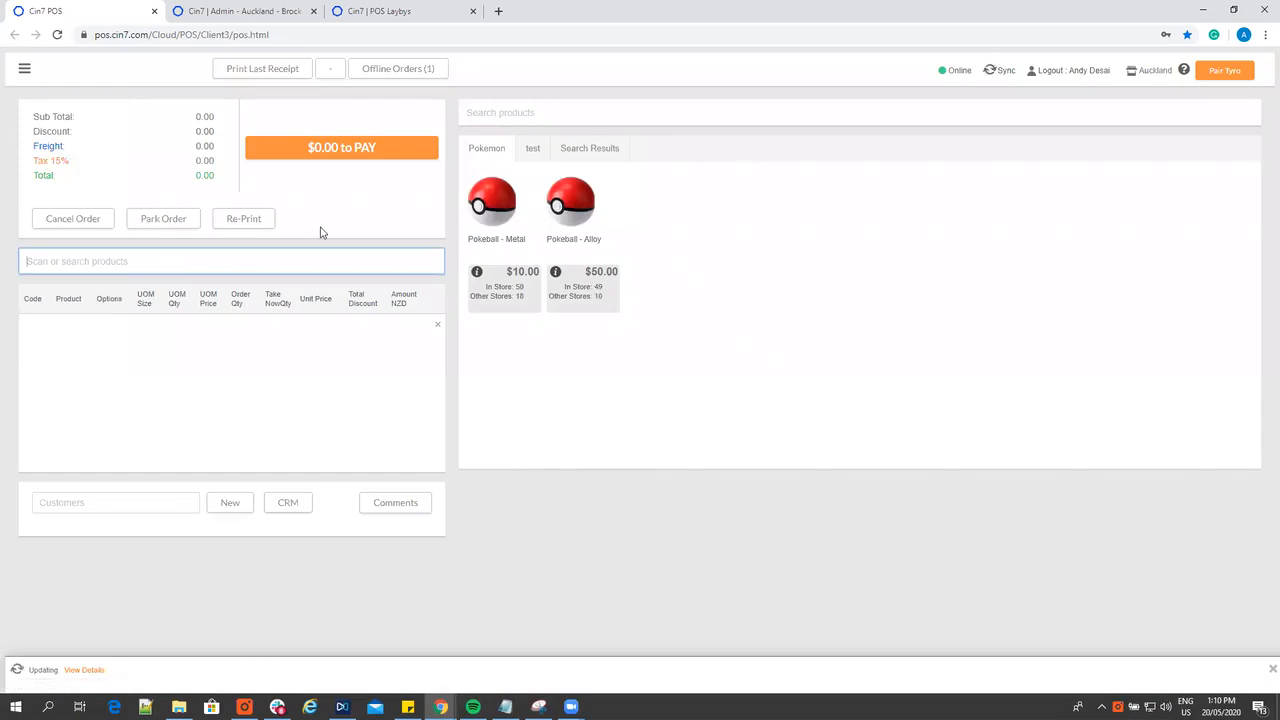
List the open laybys and check the outstanding balance of the new Pokeball - Metal layby
left_click(24, 68)
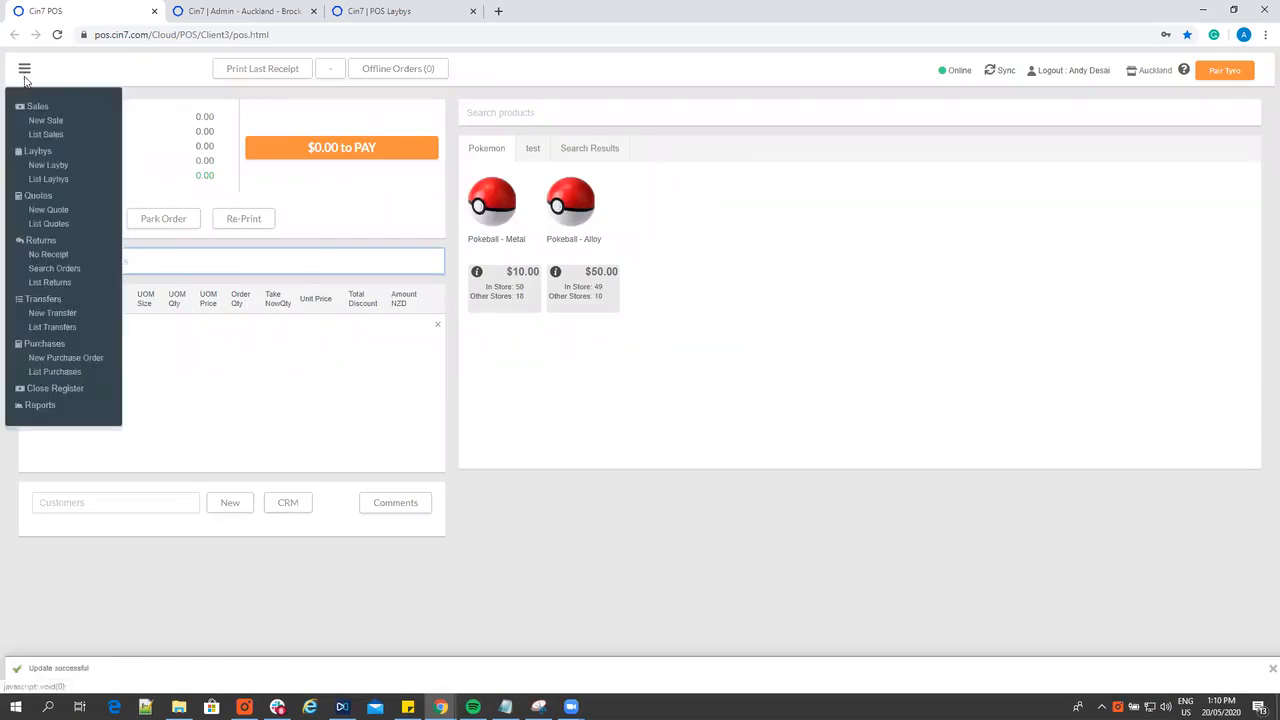
left_click(47, 180)
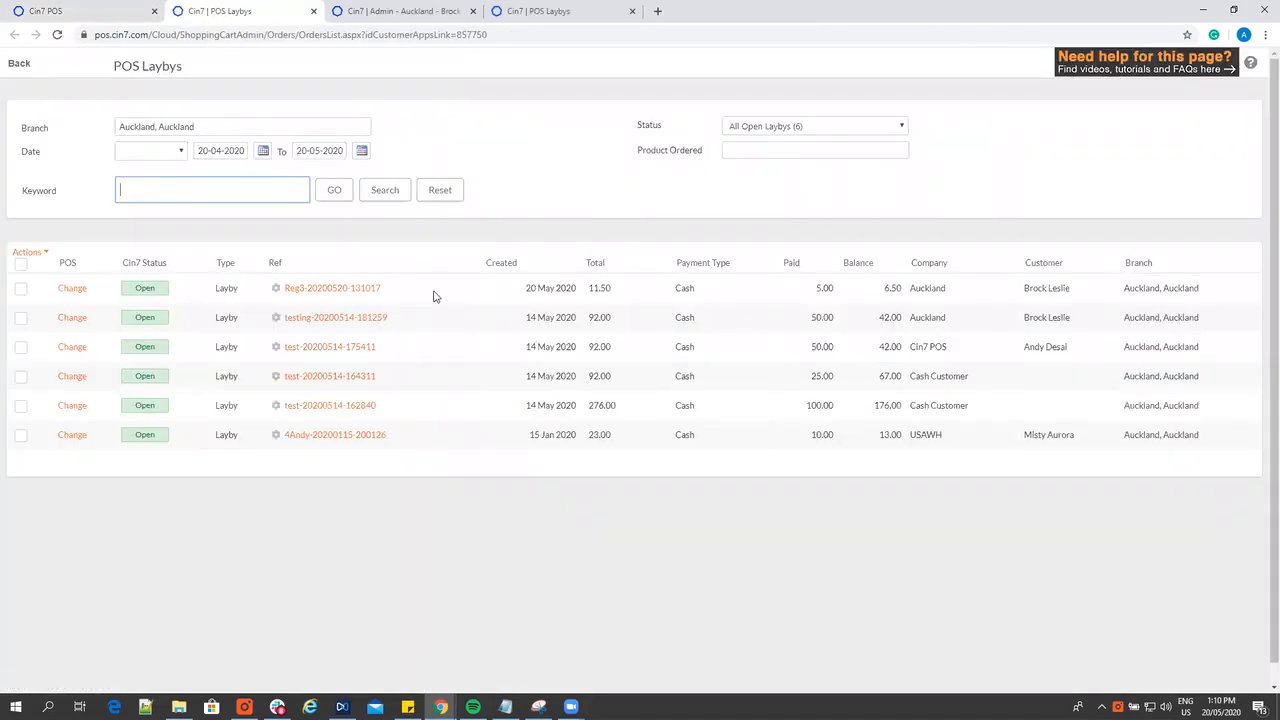
double_click(874, 289)
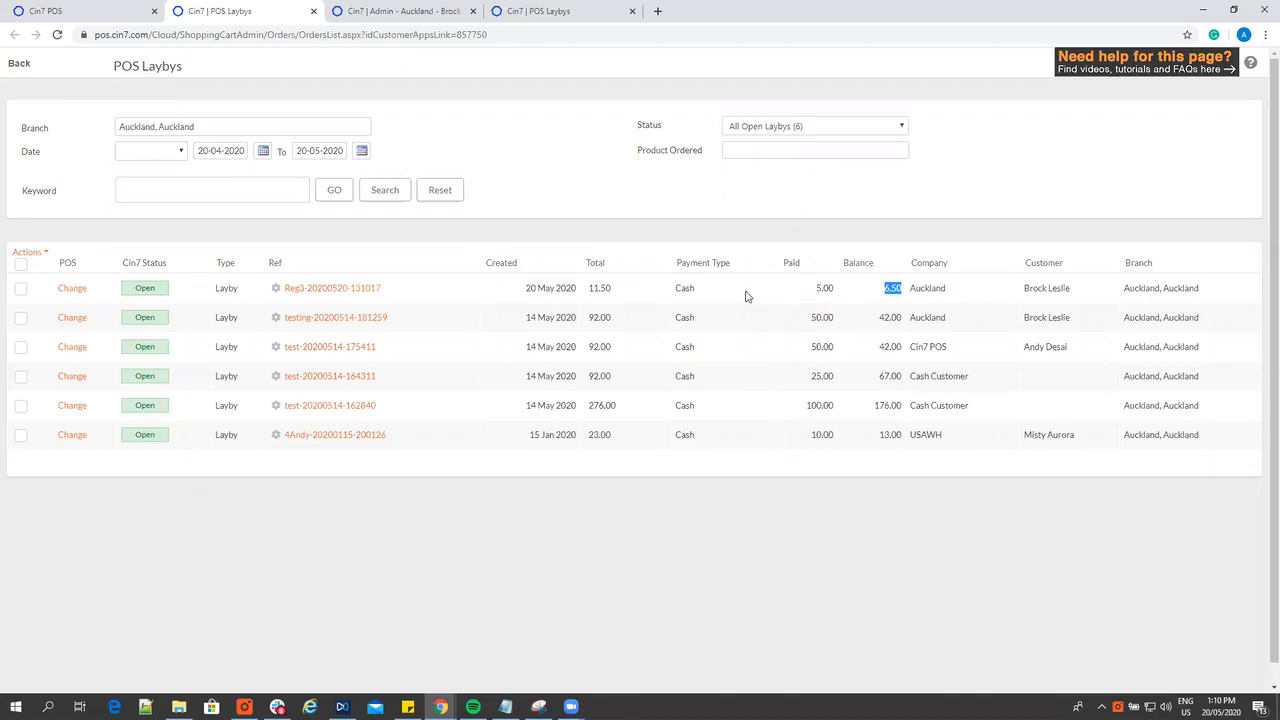
Open the new Pokeball - Metal layby, cancel it and convert its deposit to store credit
left_click(346, 291)
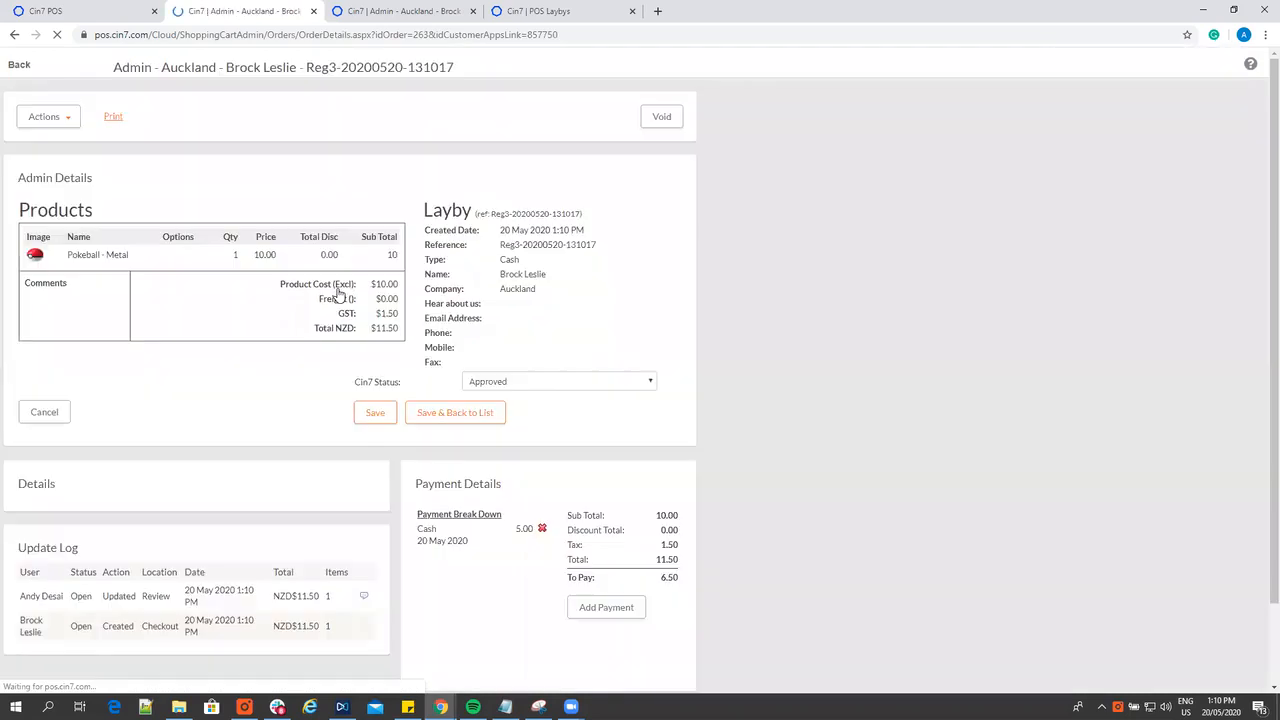
left_click(60, 119)
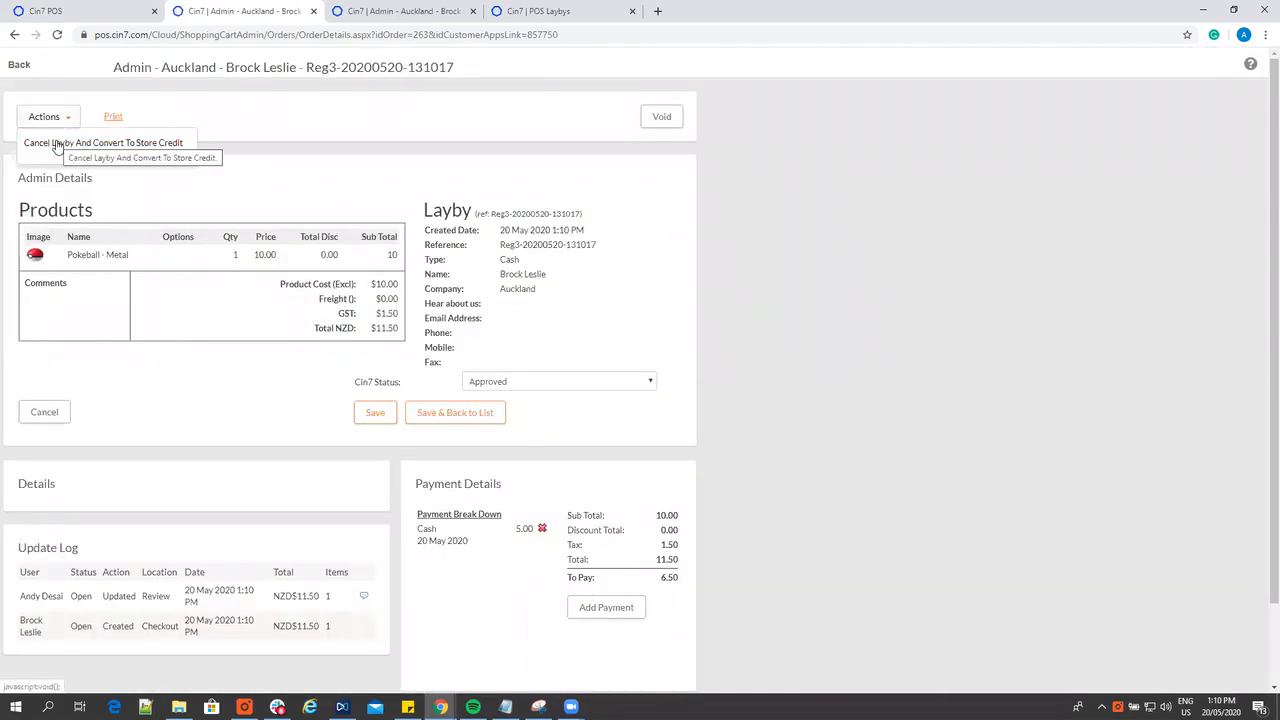
left_click(57, 144)
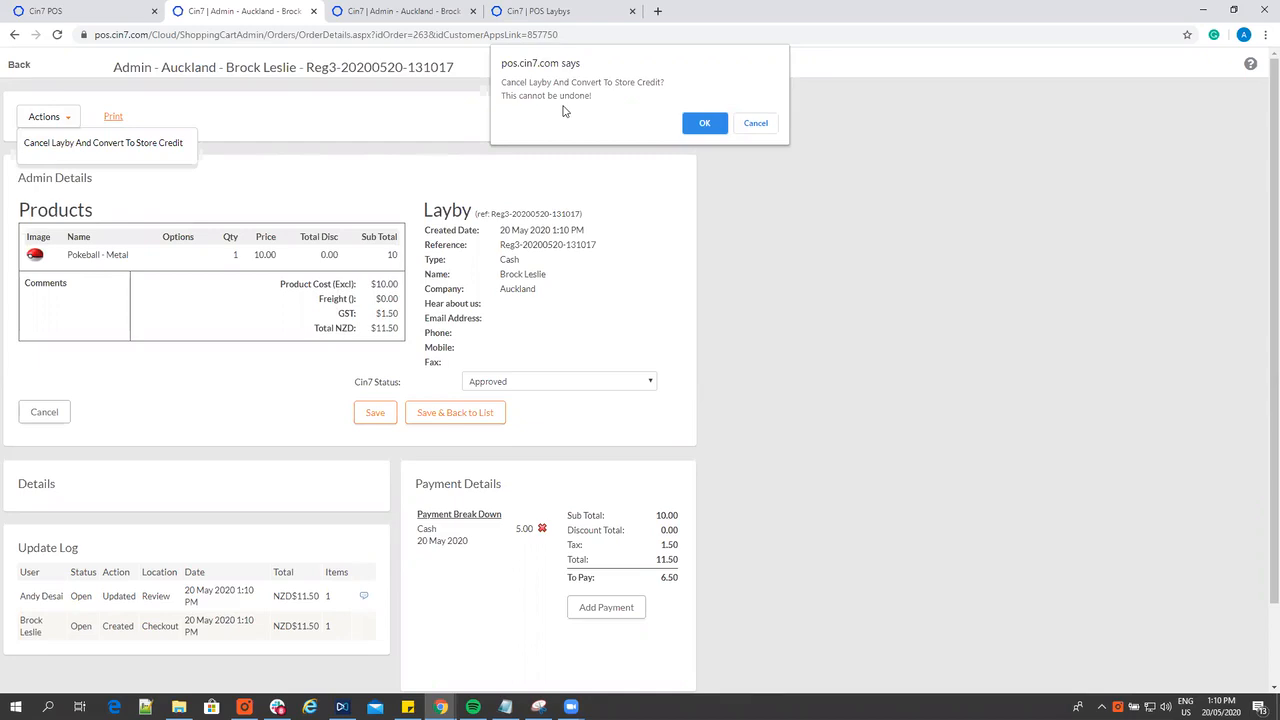
left_click(690, 123)
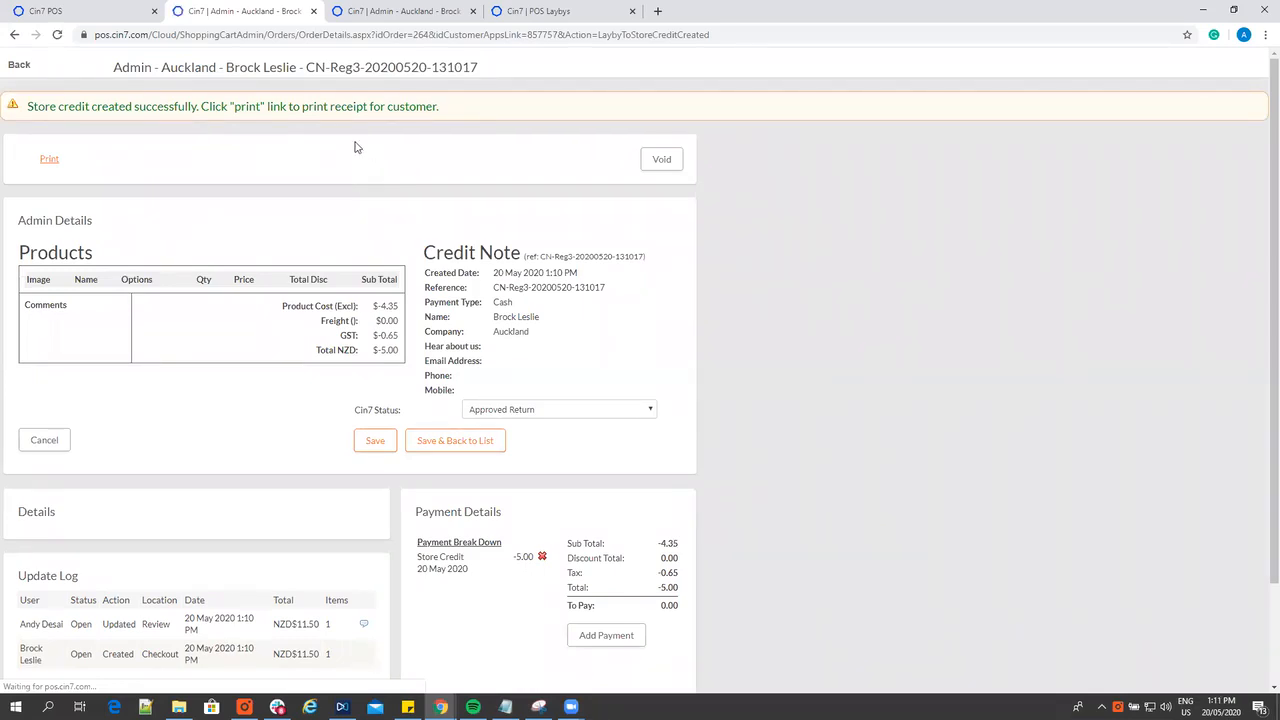
Sync the POS register with the latest data and reload its page
left_click(120, 10)
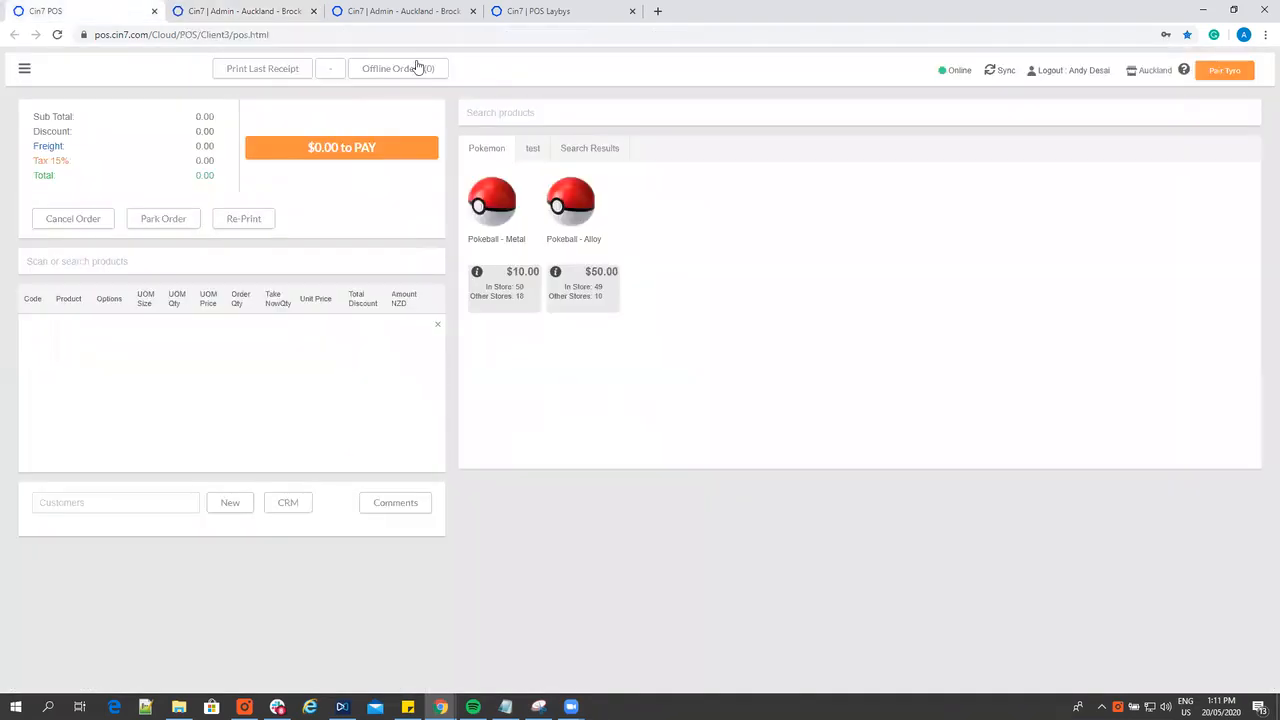
left_click(990, 76)
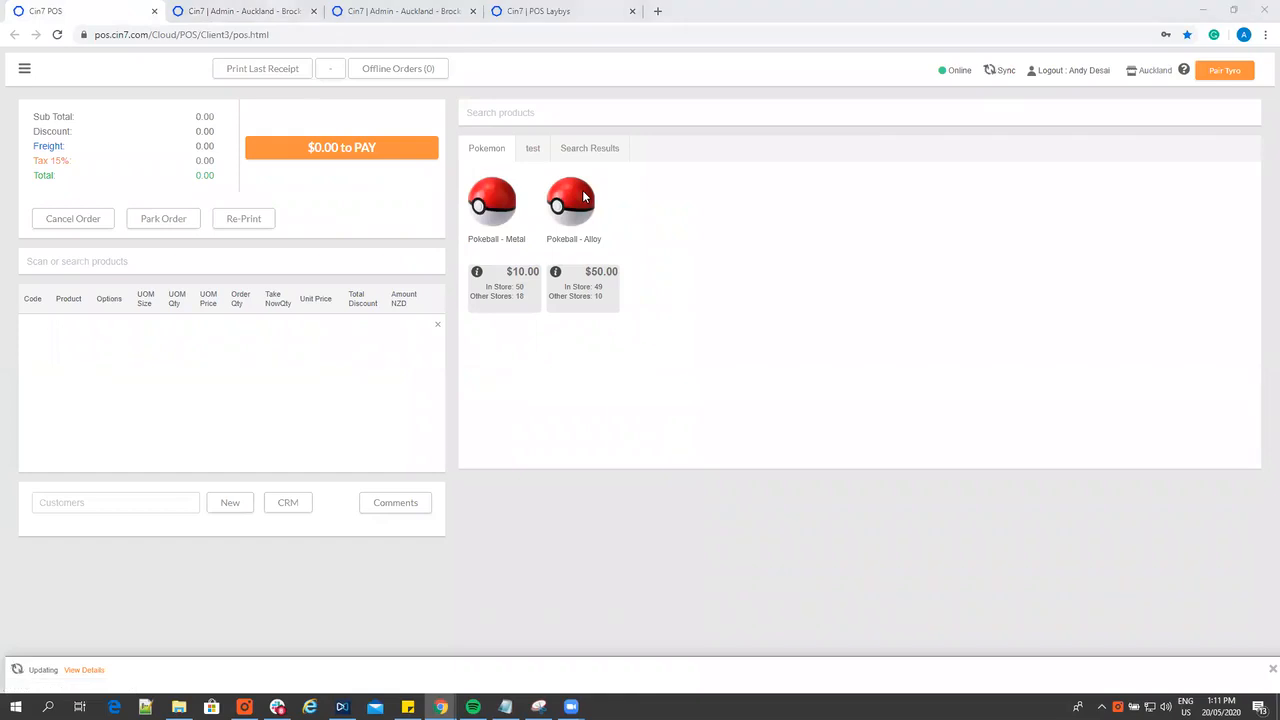
key("ctrl+Tab")
key("ctrl+shift+Tab")
key("F5")
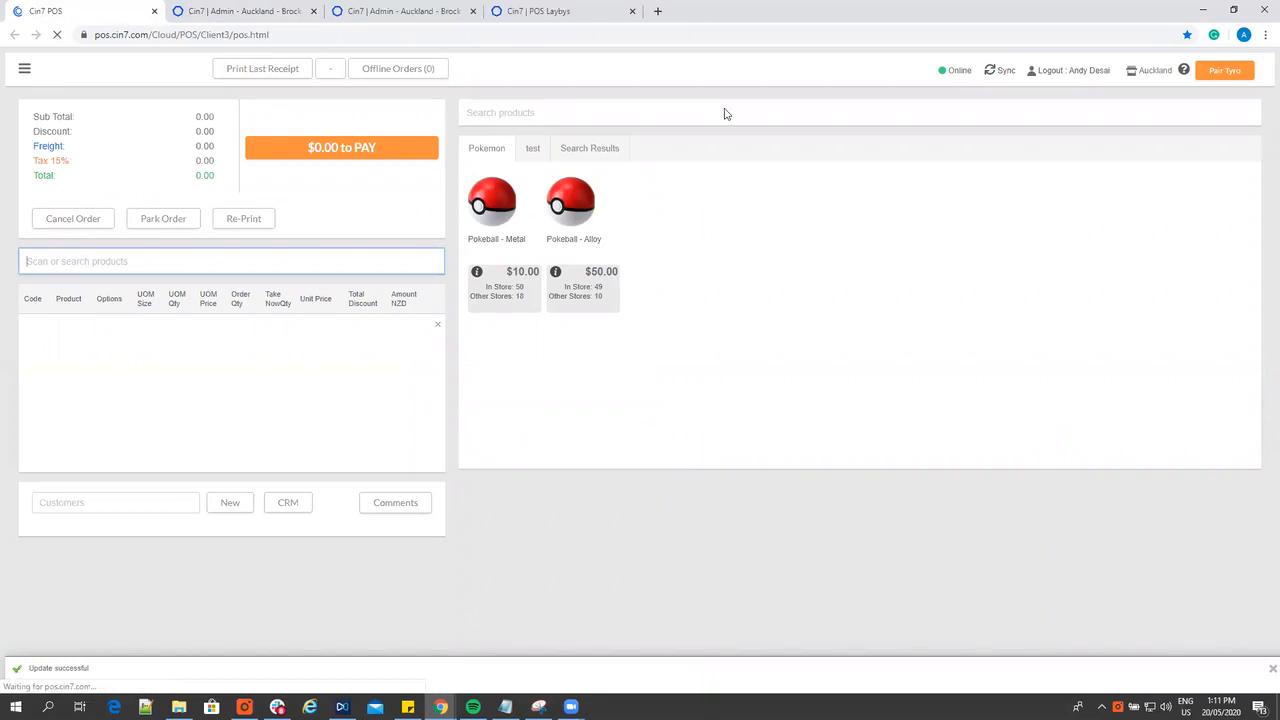
Copy the customer's name from the credit note's update log and select that Auckland customer in the POS to list their vouchers
key("ctrl+Tab")
scroll(103, 443, "down", 1)
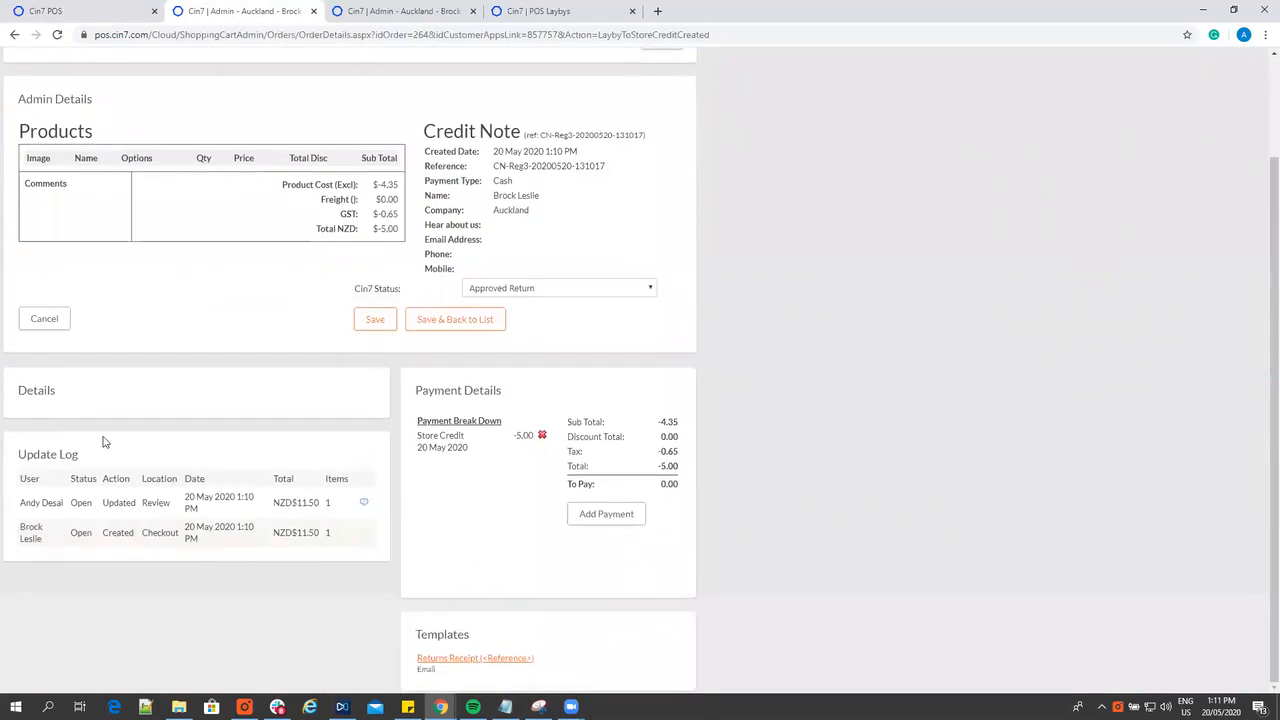
triple_click(30, 538)
left_click_drag(42, 540, 20, 533)
key("ctrl+c")
left_click(64, 12)
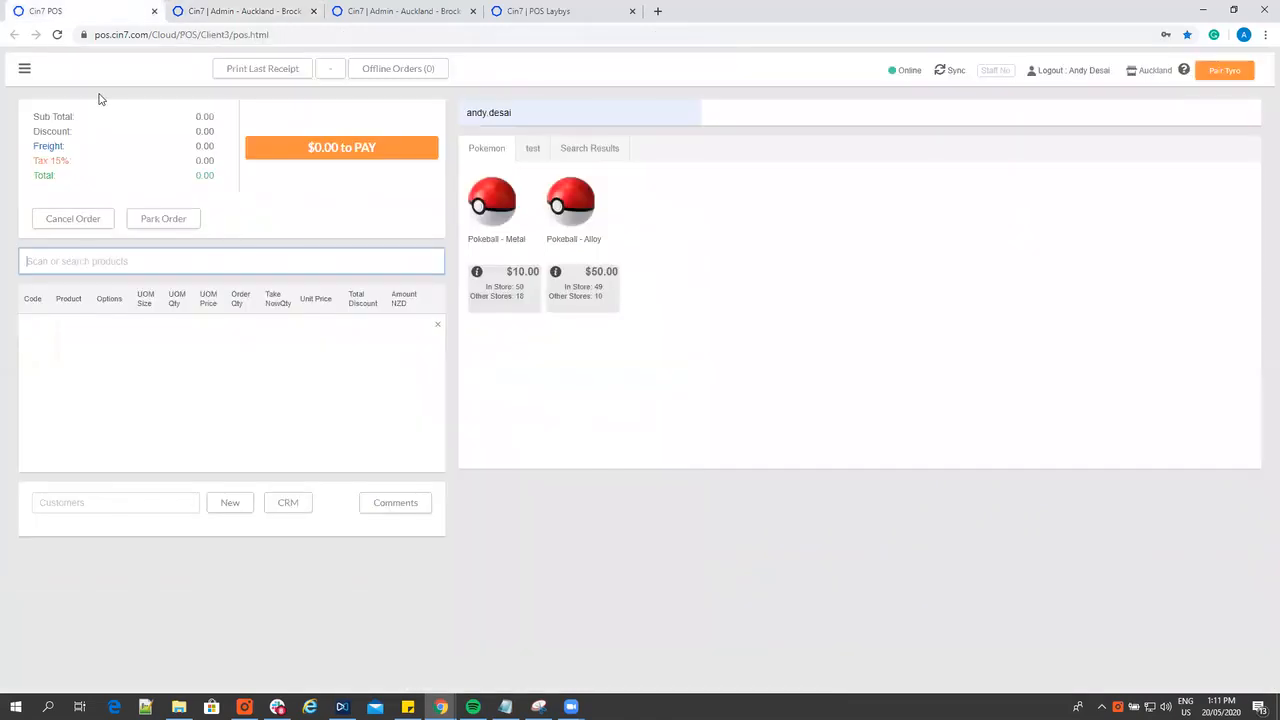
left_click(109, 503)
key("ctrl+v")
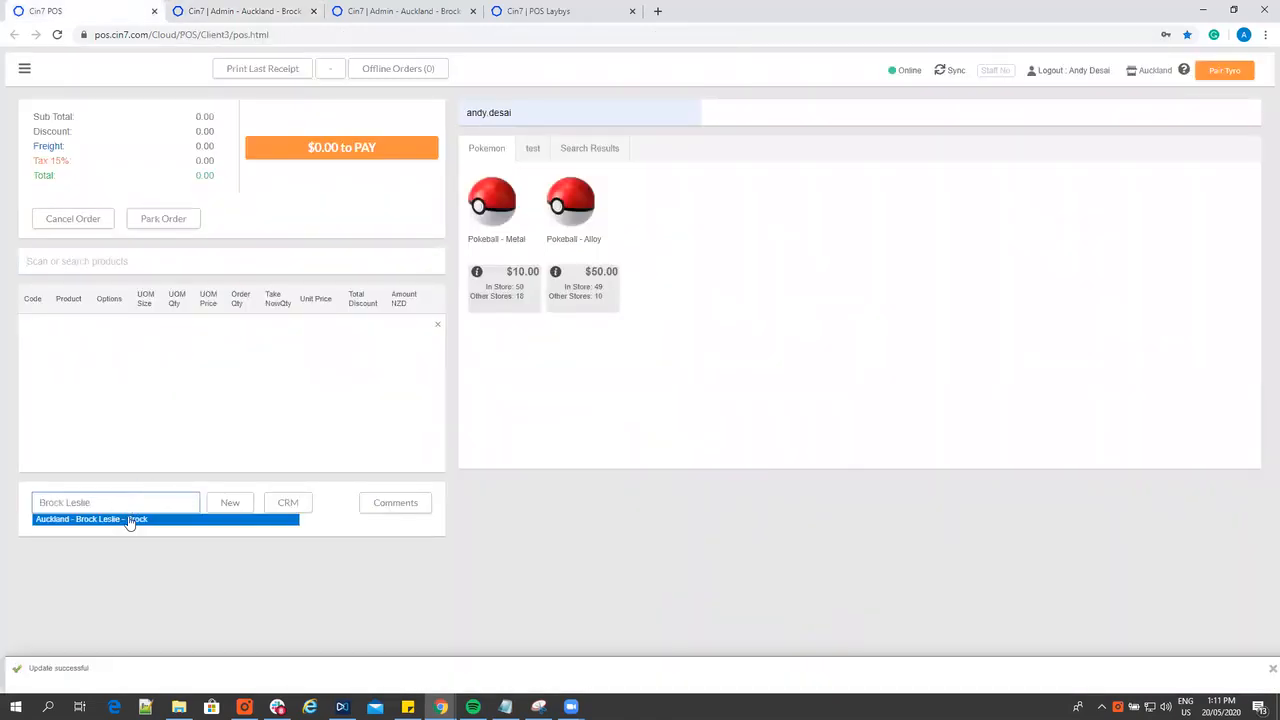
left_click(126, 520)
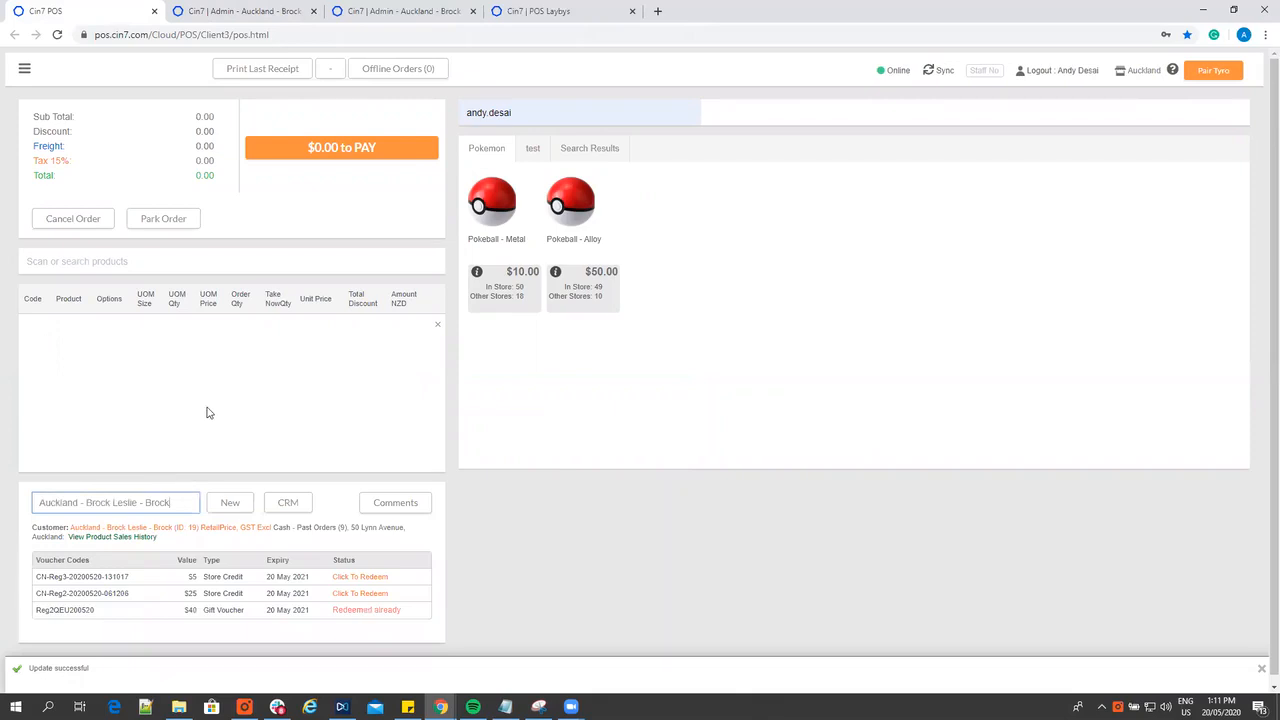
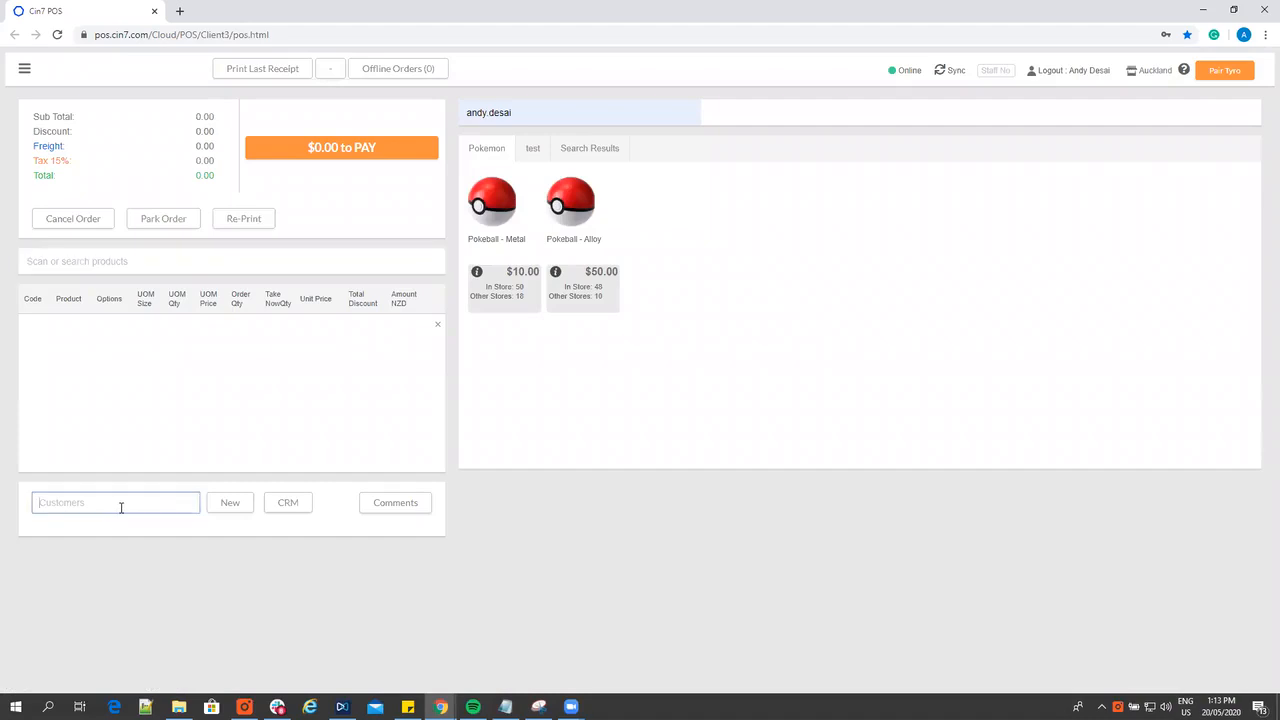
Sell one Pokeball - Alloy to No receipt - Customer, take the full payment in cash and skip printing the receipt
type("rec")
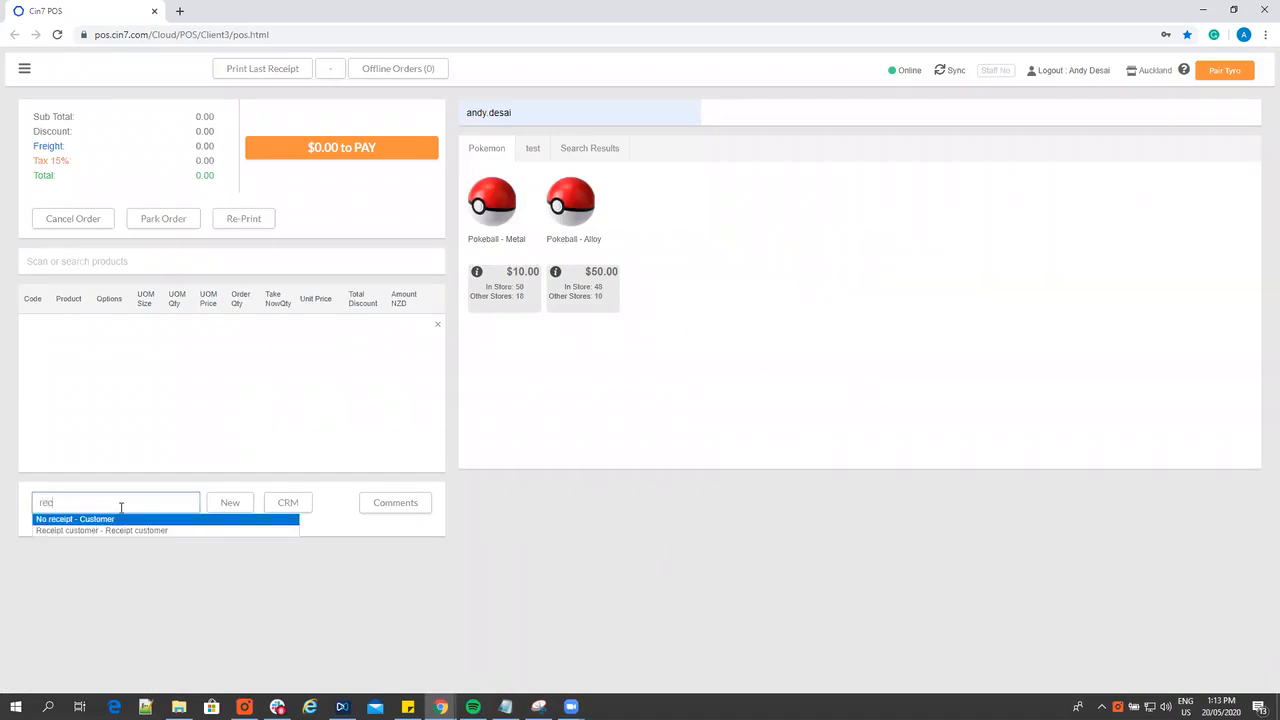
left_click(111, 521)
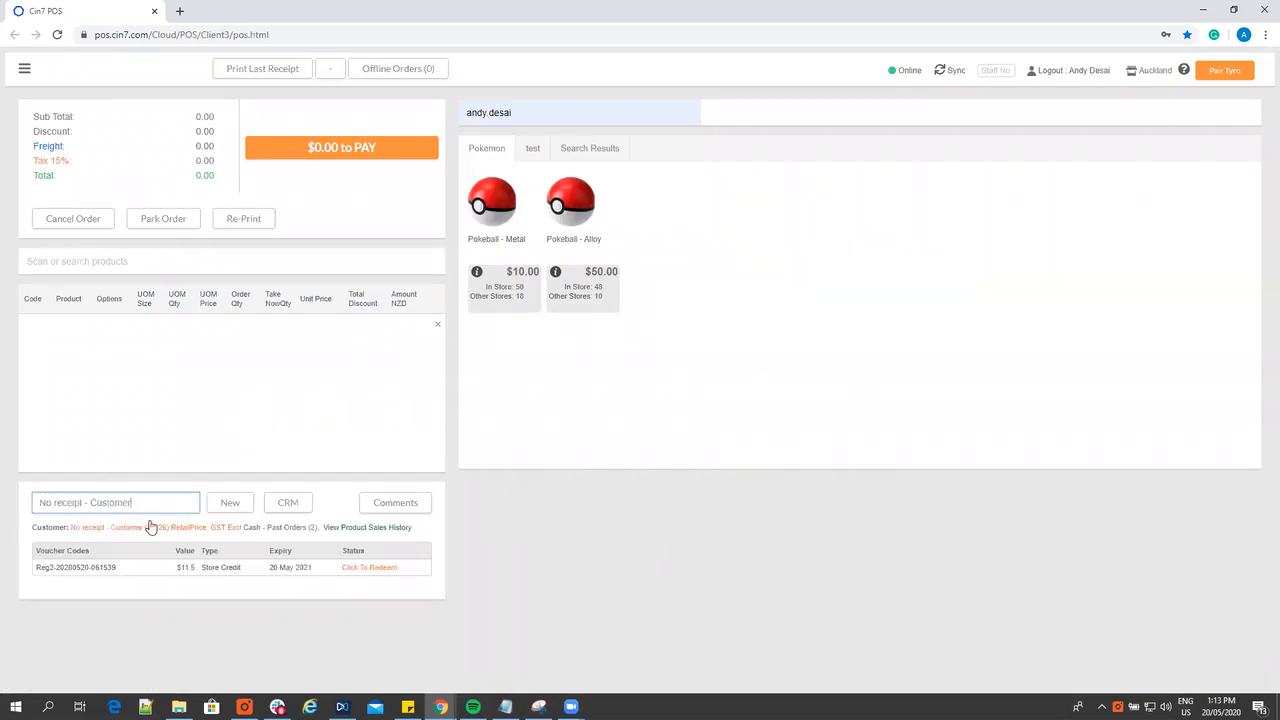
left_click(577, 222)
left_click(380, 156)
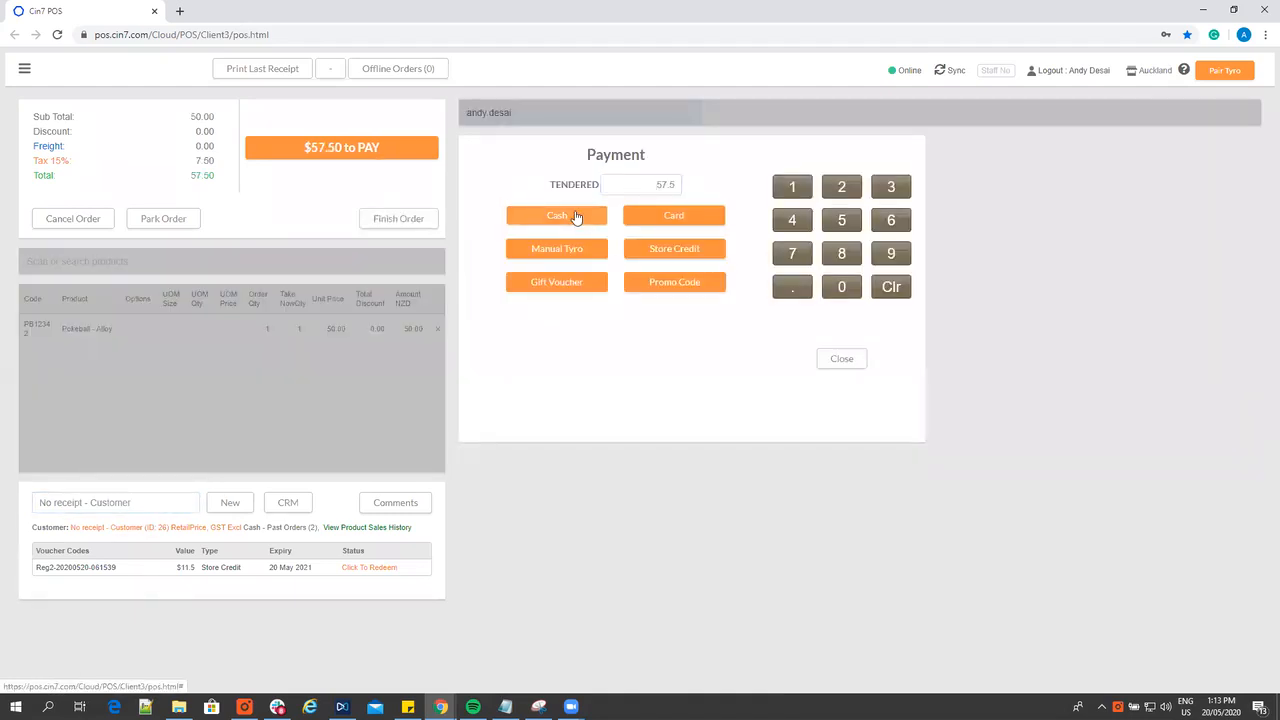
left_click(576, 218)
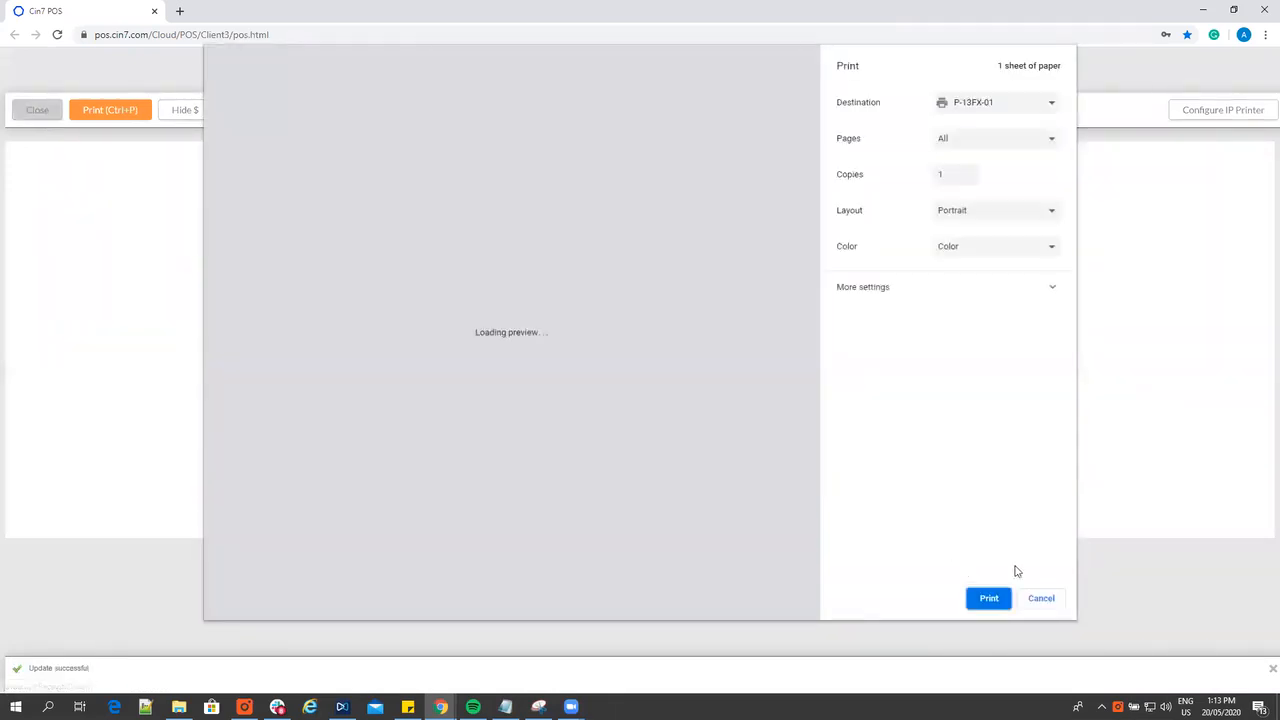
left_click(1040, 598)
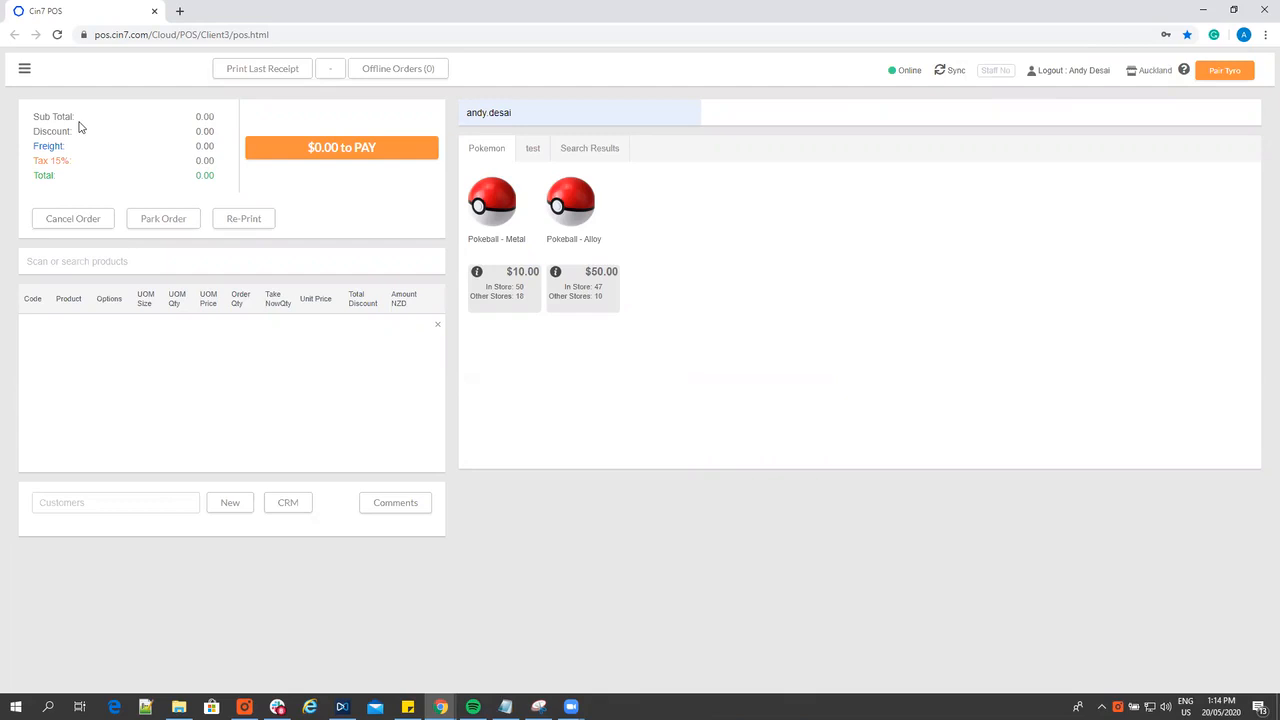
Start a no-receipt return for No receipt - Customer and add one Pokeball - Alloy as a returned product
left_click(24, 69)
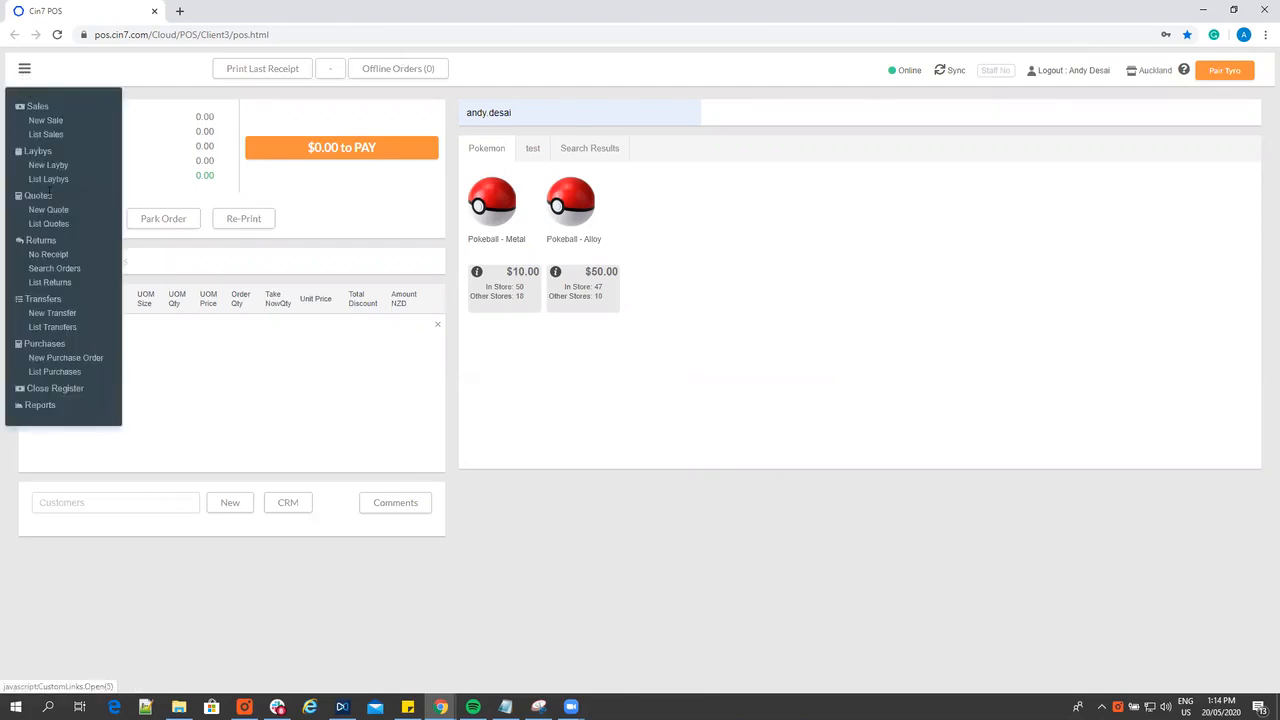
left_click(44, 255)
left_click(77, 500)
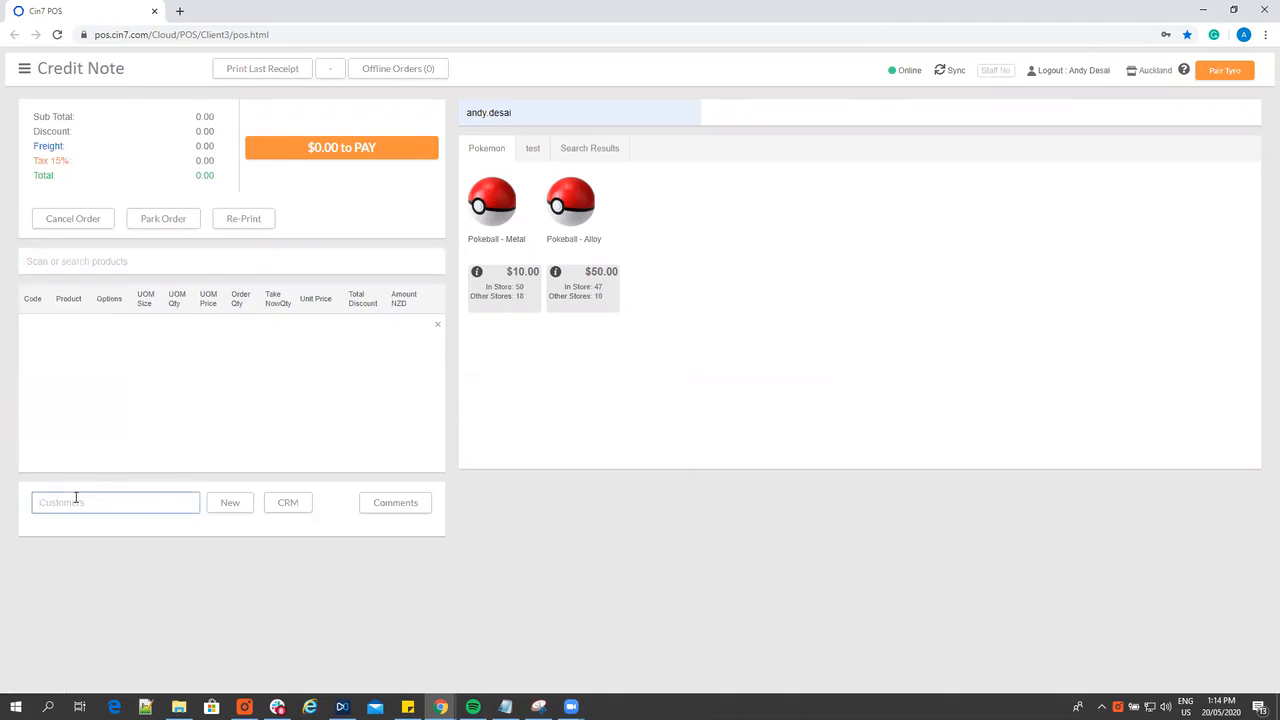
type("re")
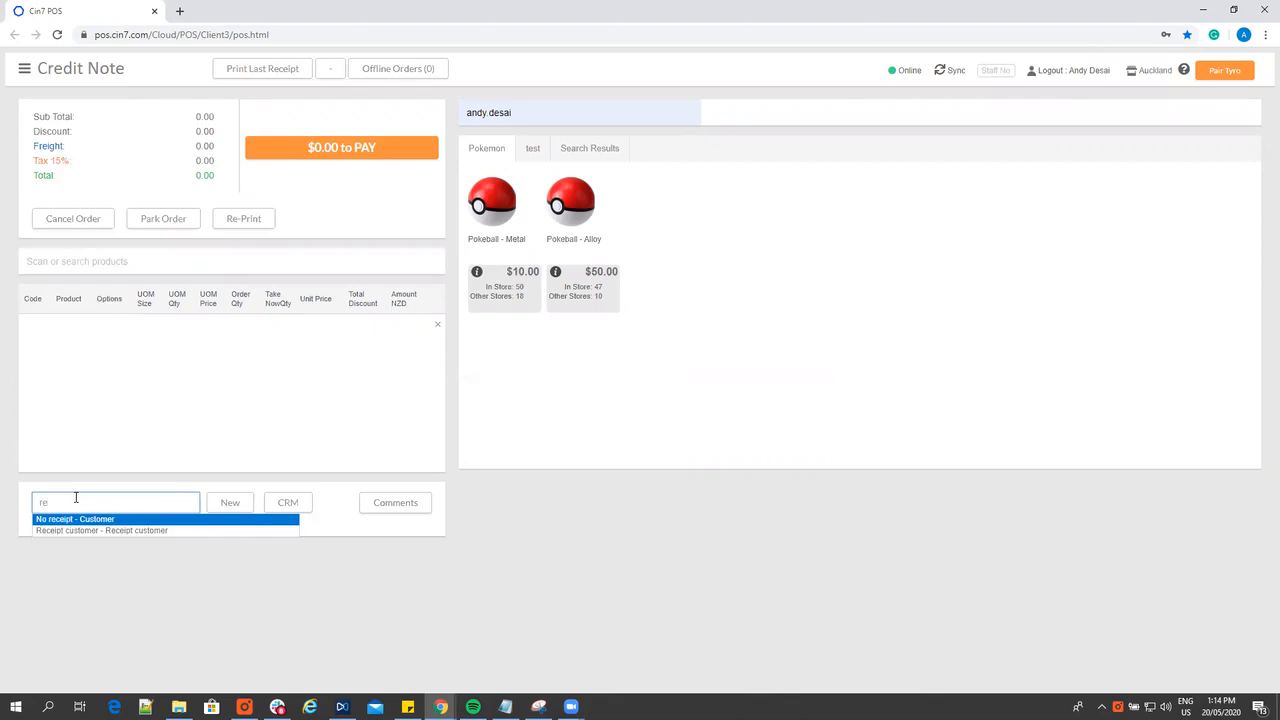
left_click(56, 520)
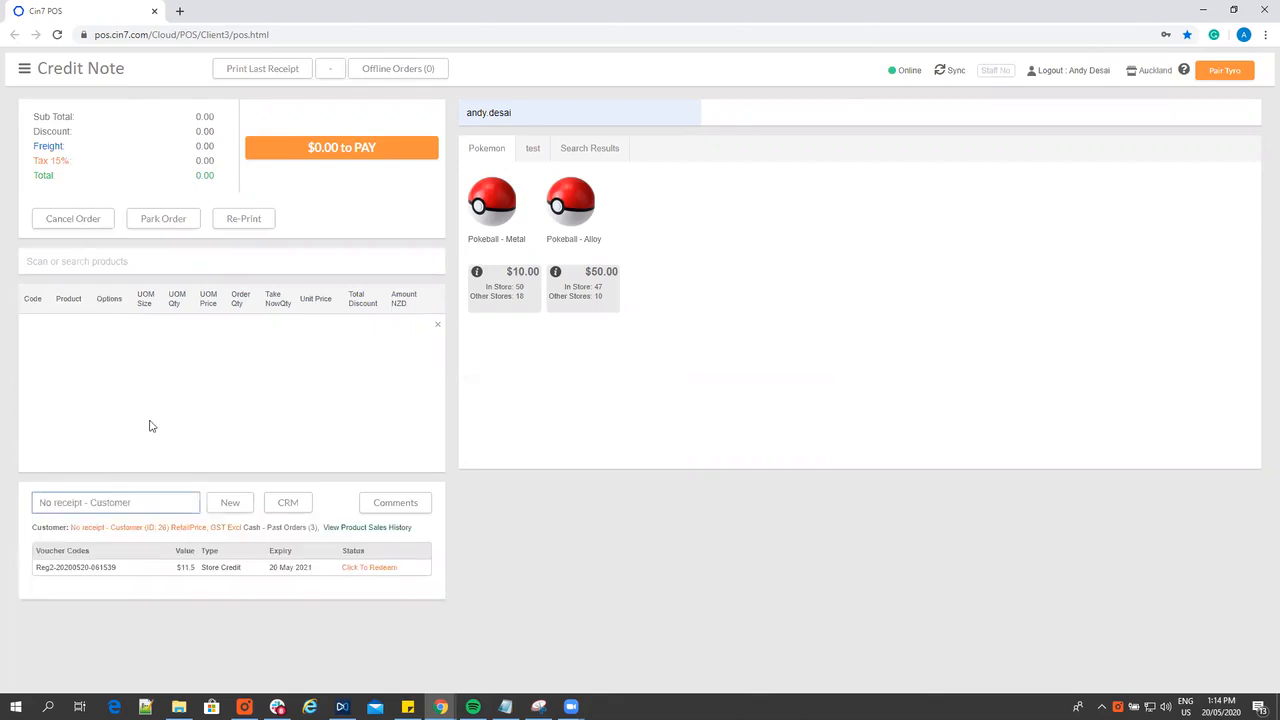
left_click(140, 263)
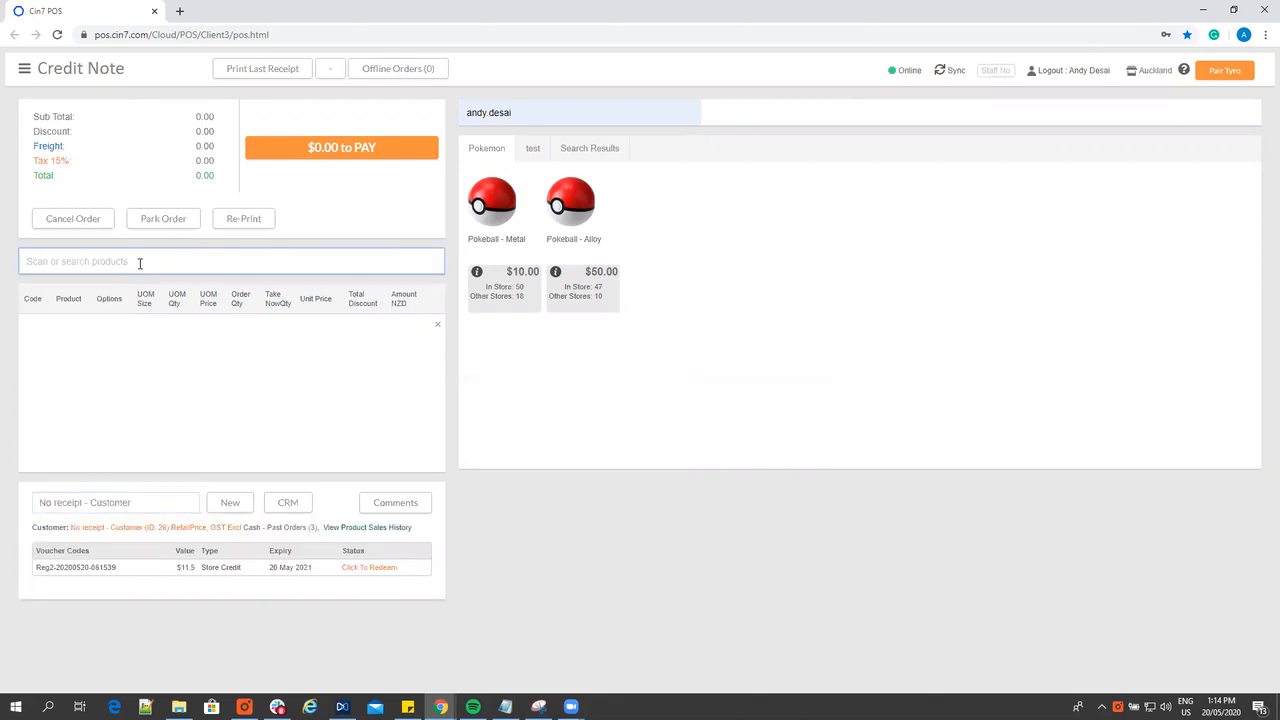
left_click(575, 234)
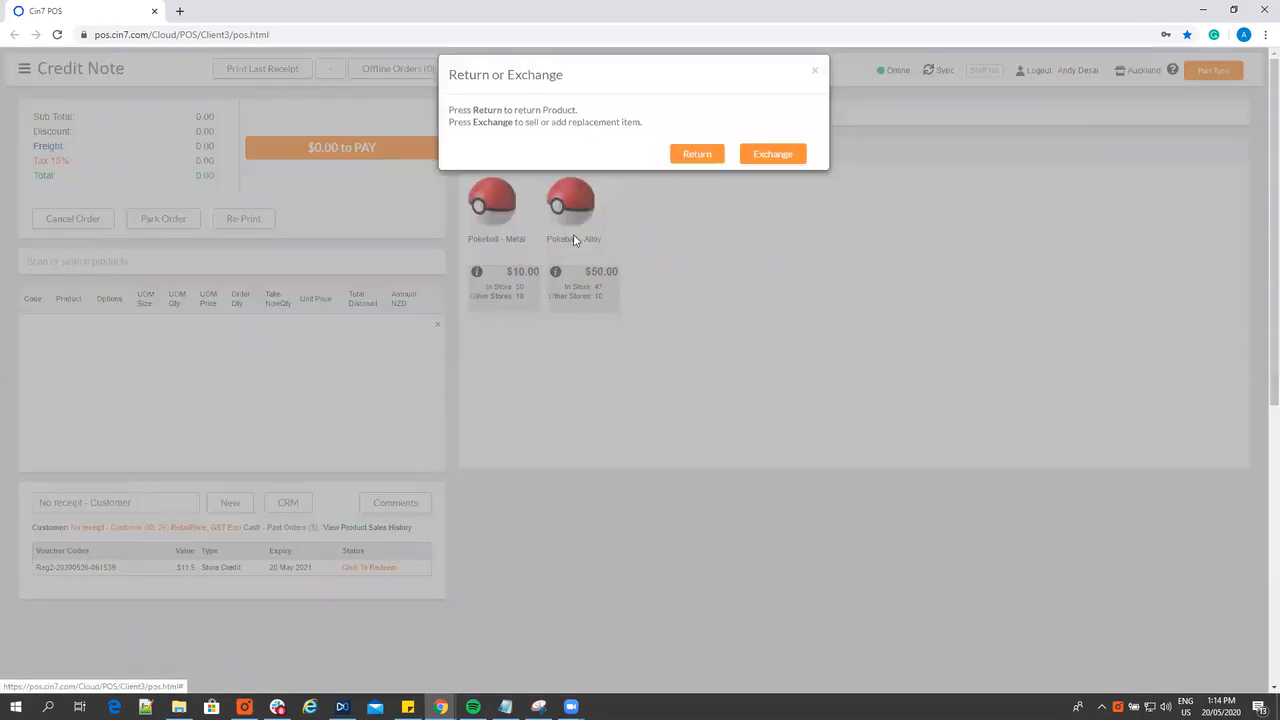
left_click(697, 155)
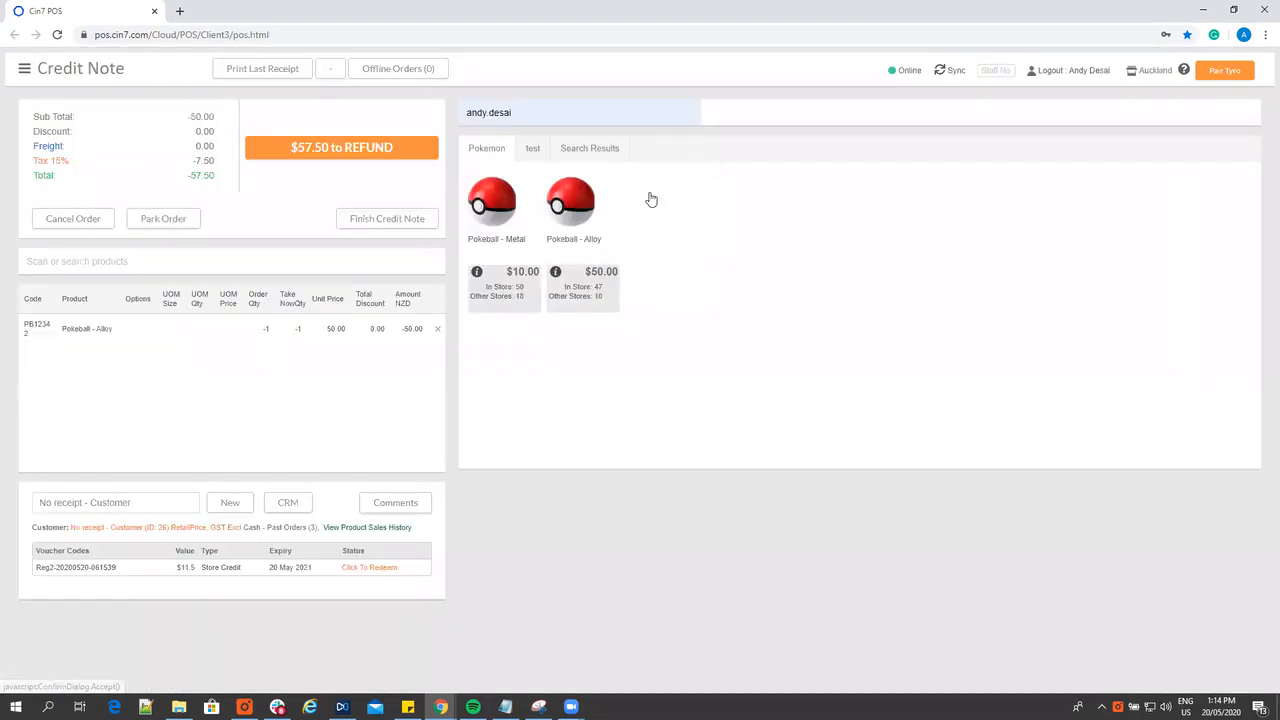
Refund the full $57.50 as store credit and dismiss the credit note's print dialog
left_click(330, 157)
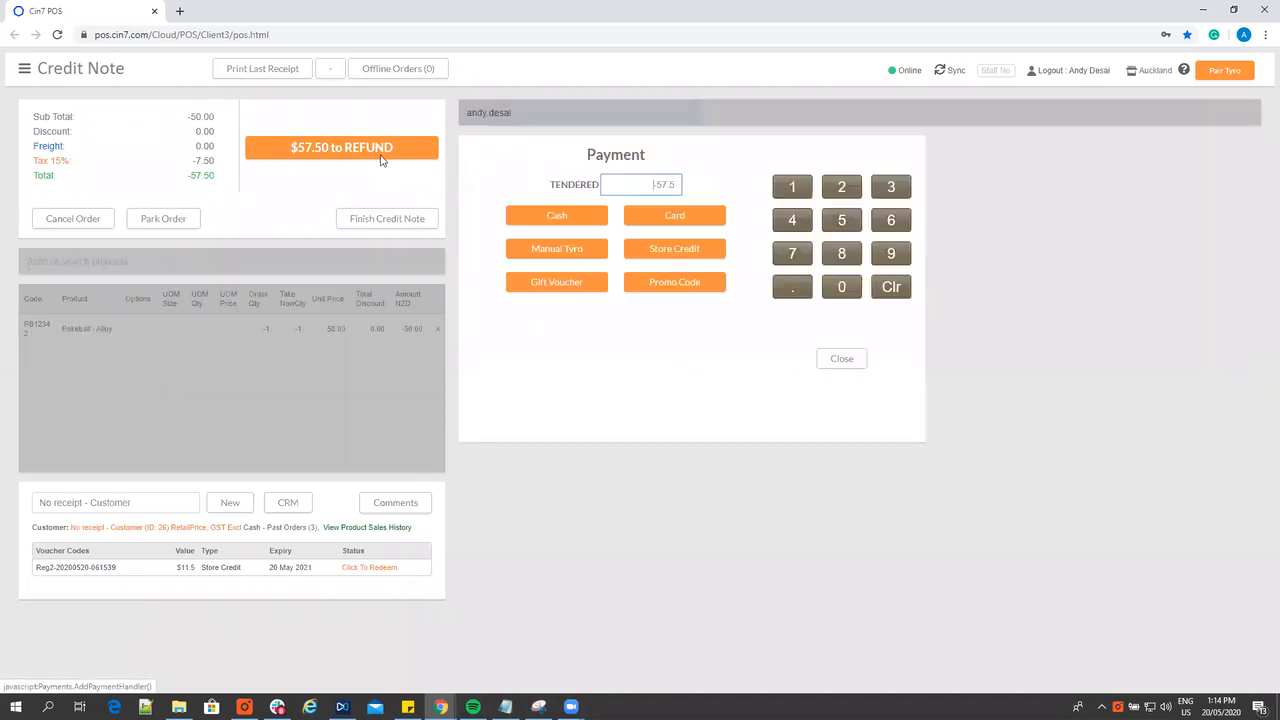
left_click(657, 248)
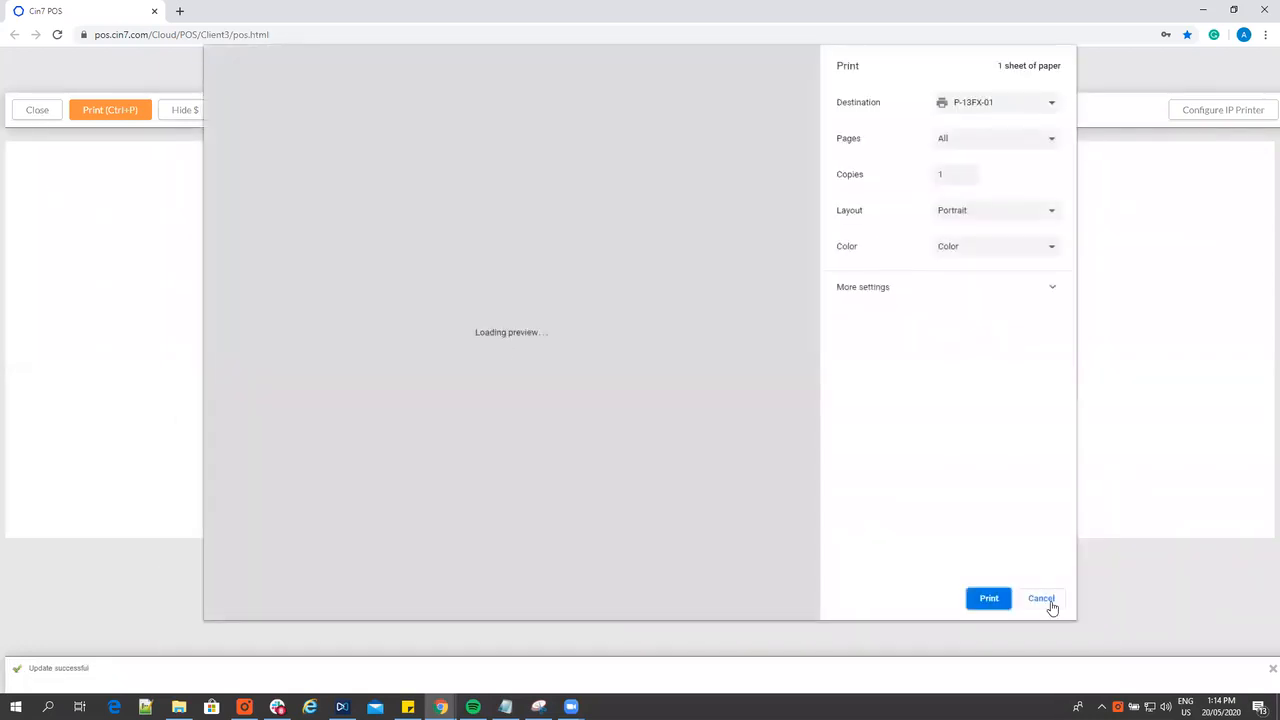
left_click(1050, 605)
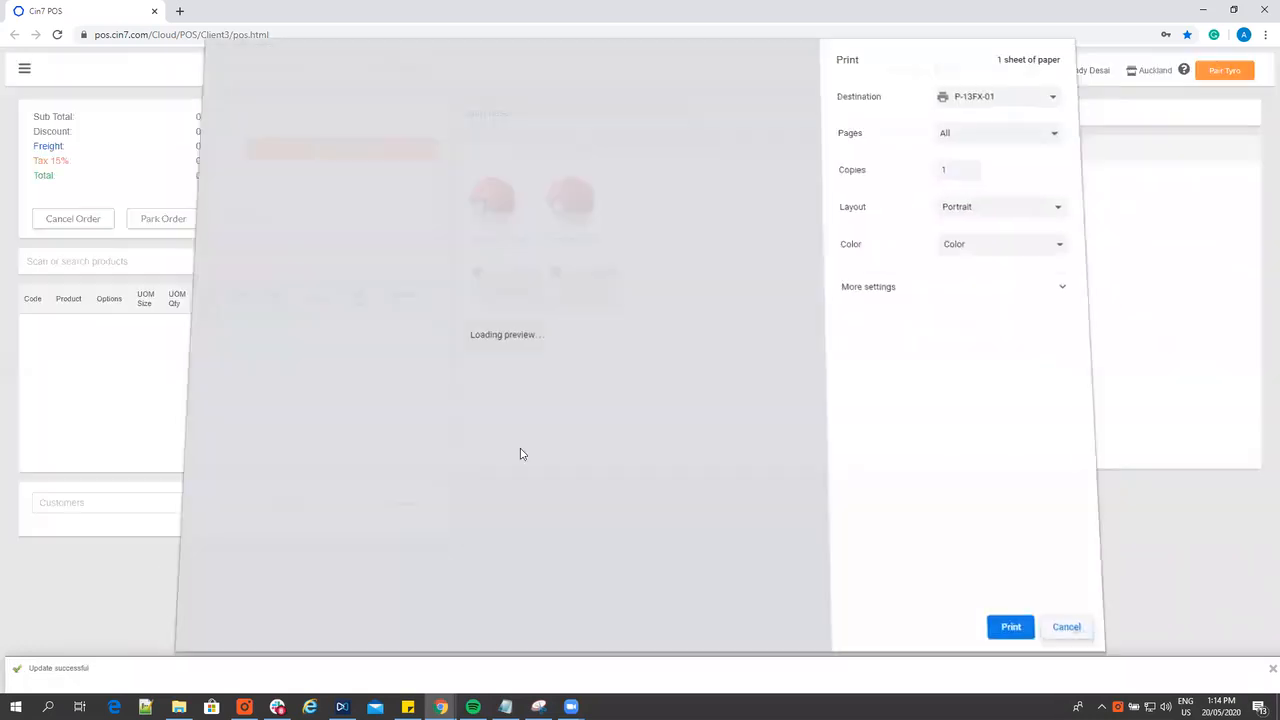
Sync the register and select No receipt - Customer to check the value of the newest store credit voucher
left_click(940, 70)
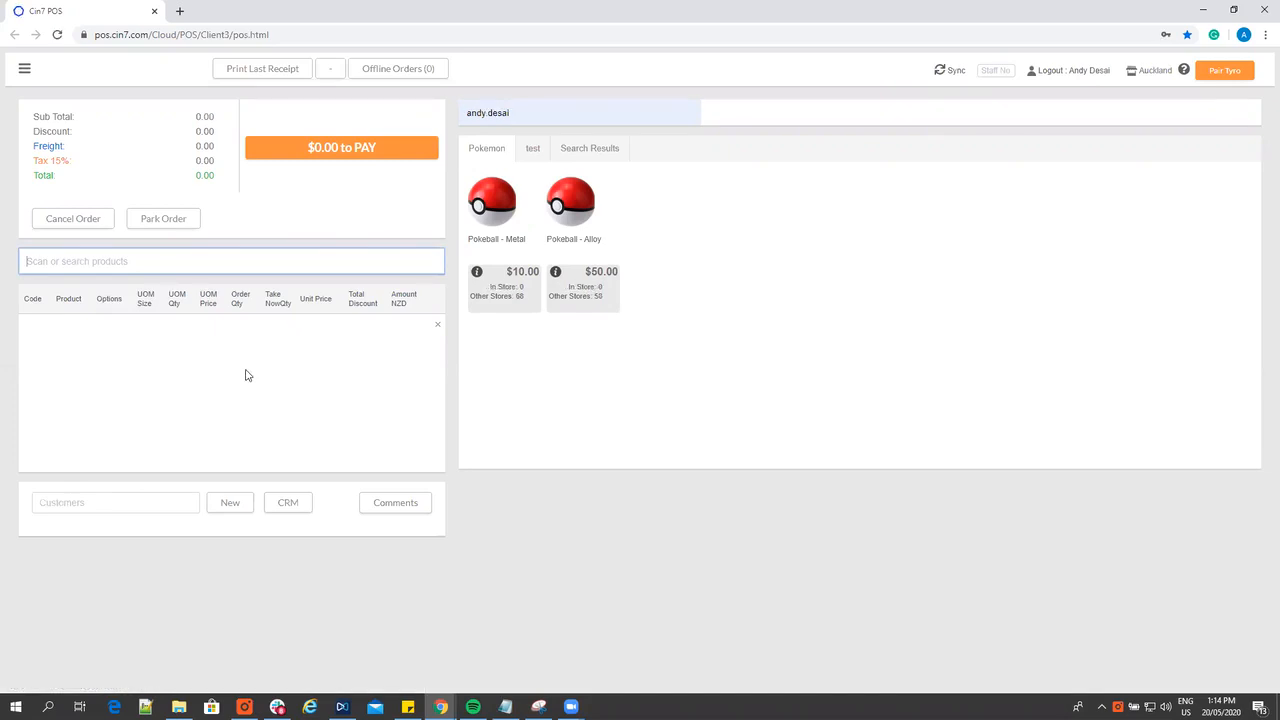
left_click(104, 501)
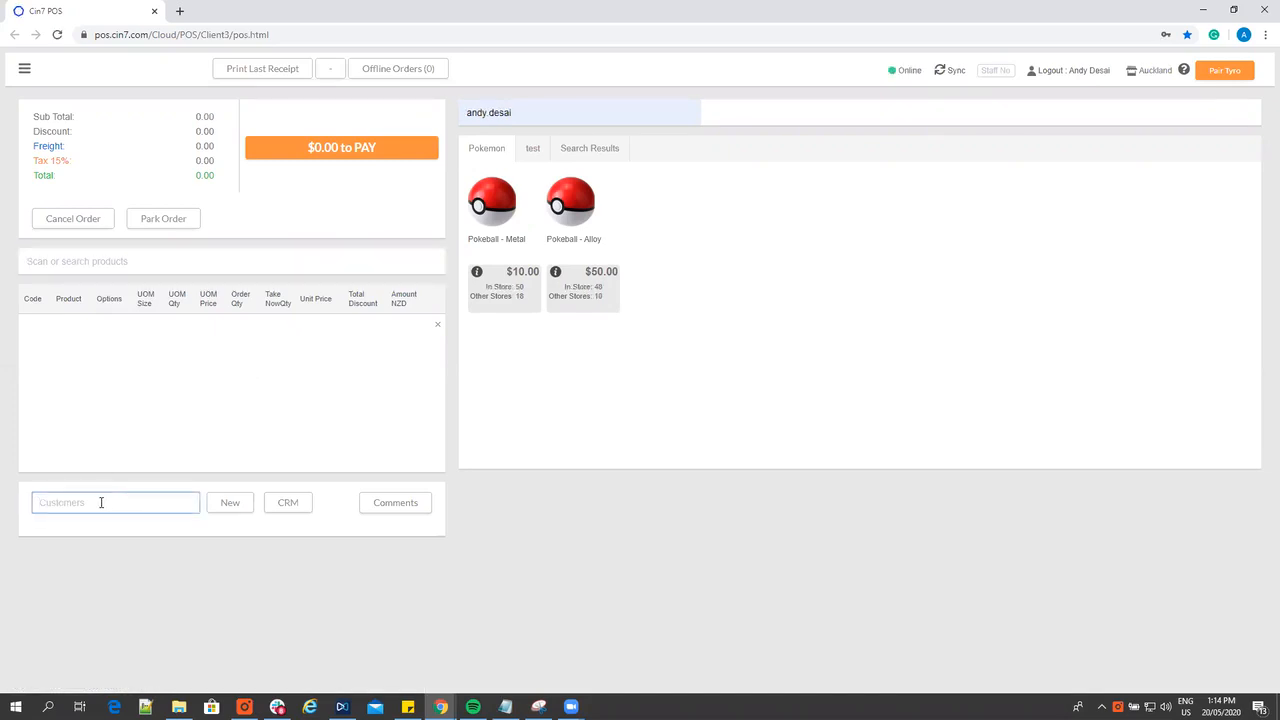
type("rec")
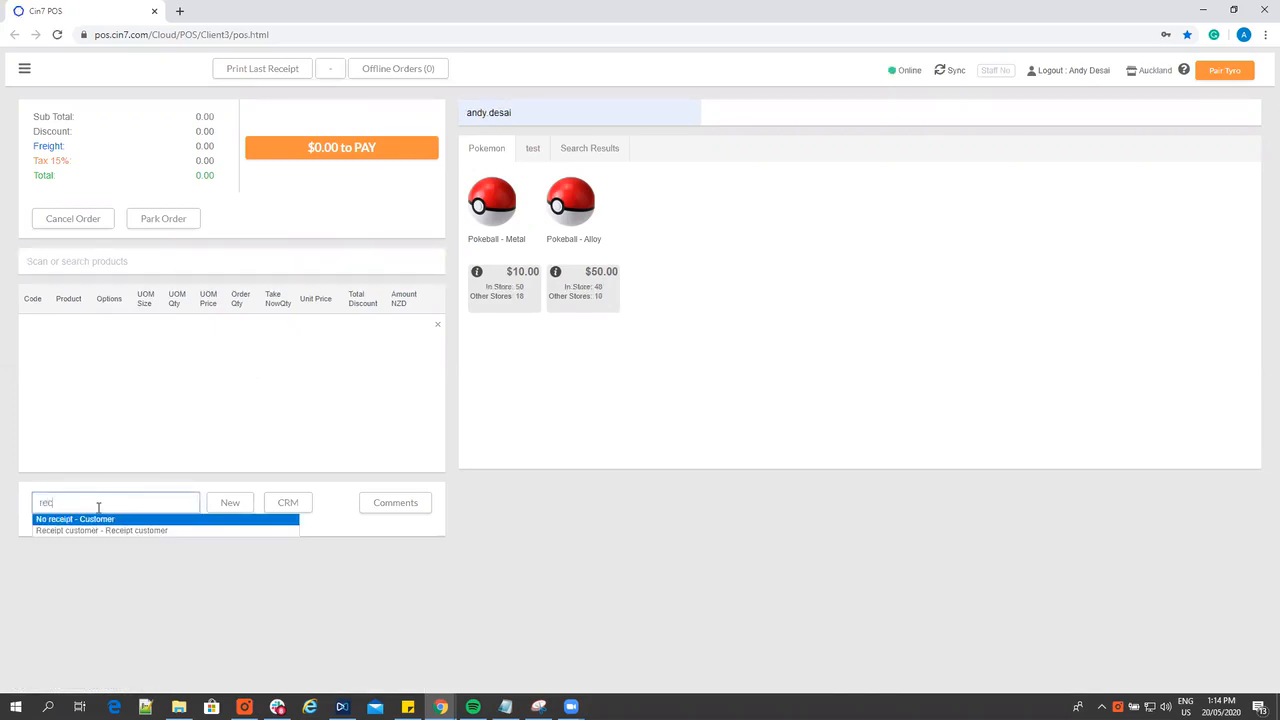
left_click(97, 519)
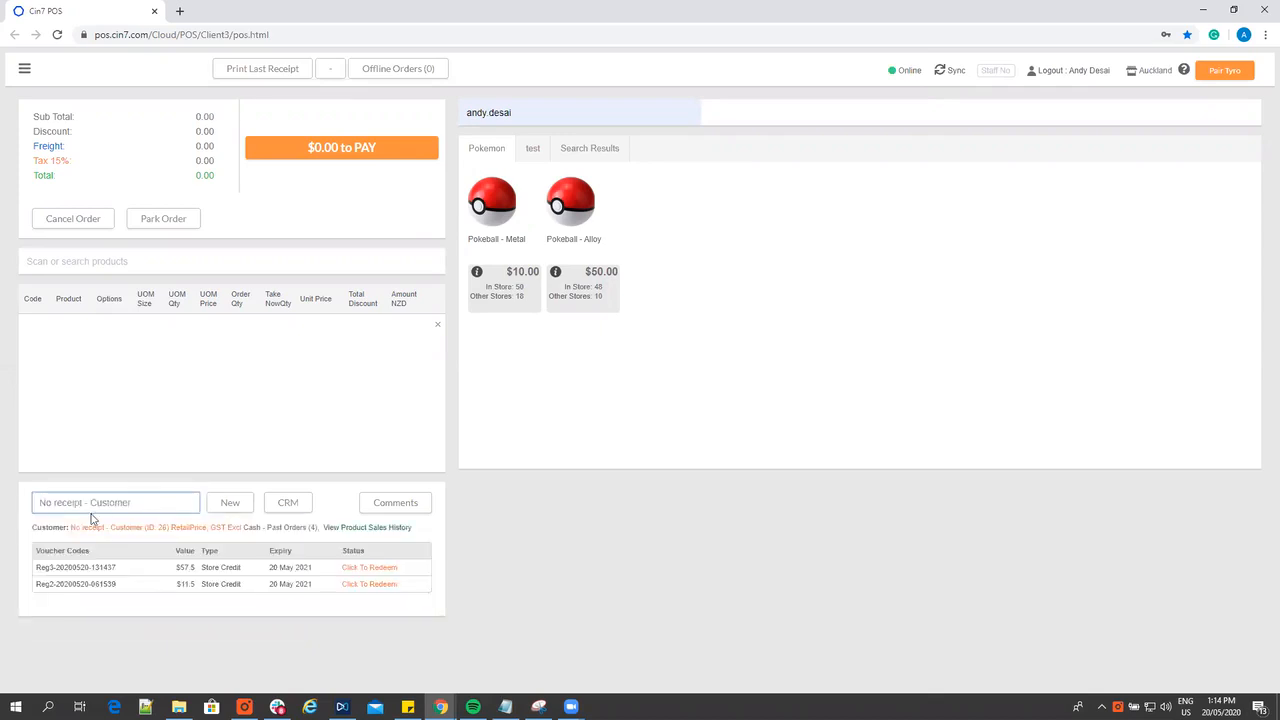
left_click_drag(170, 567, 173, 567)
double_click(175, 567)
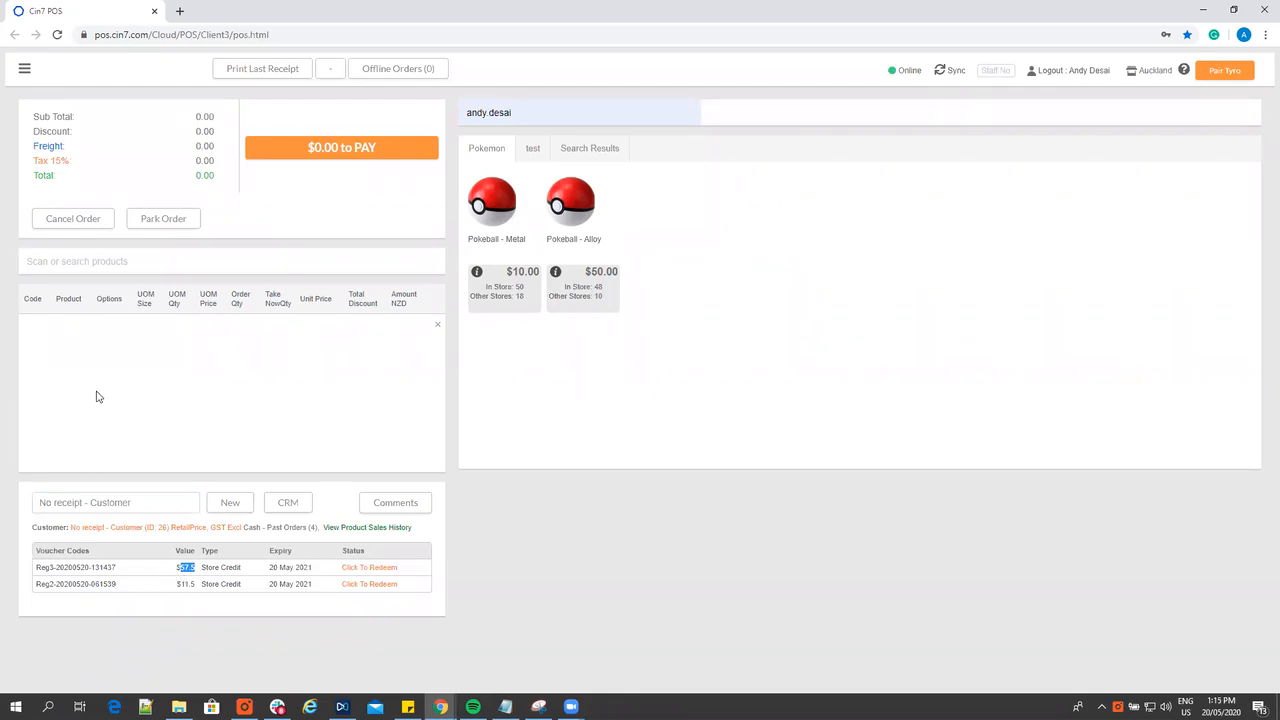
Cancel the current order and start a sale of one Pokeball - Alloy for Receipt customer
left_click(70, 220)
left_click(754, 142)
left_click(584, 215)
left_click(141, 501)
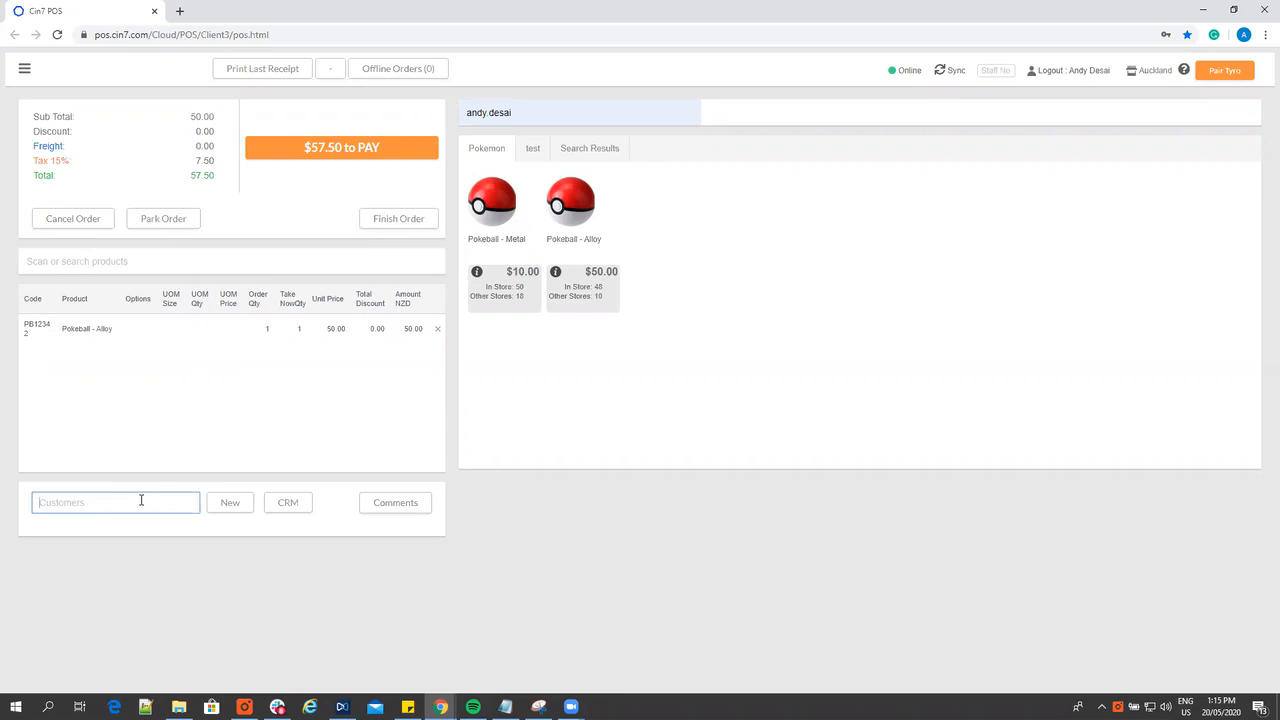
type("wil")
key("BackSpace")
key("BackSpace")
key("BackSpace")
type("rec")
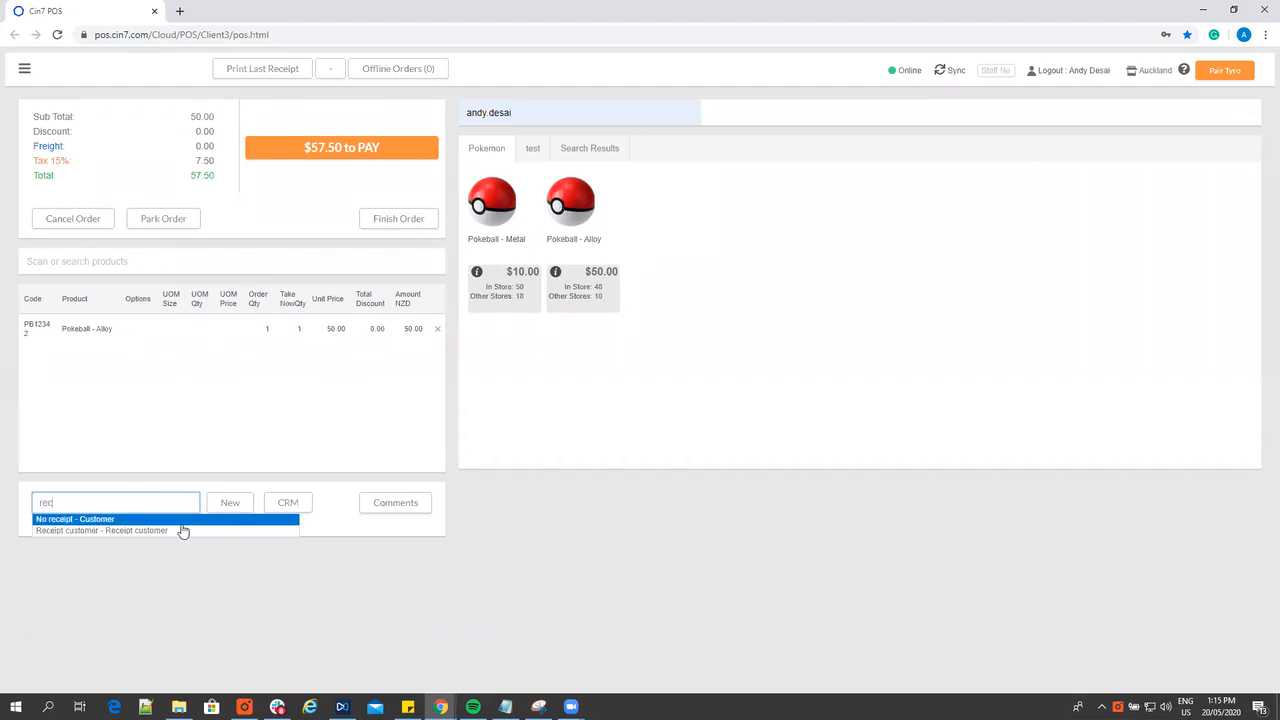
left_click(177, 531)
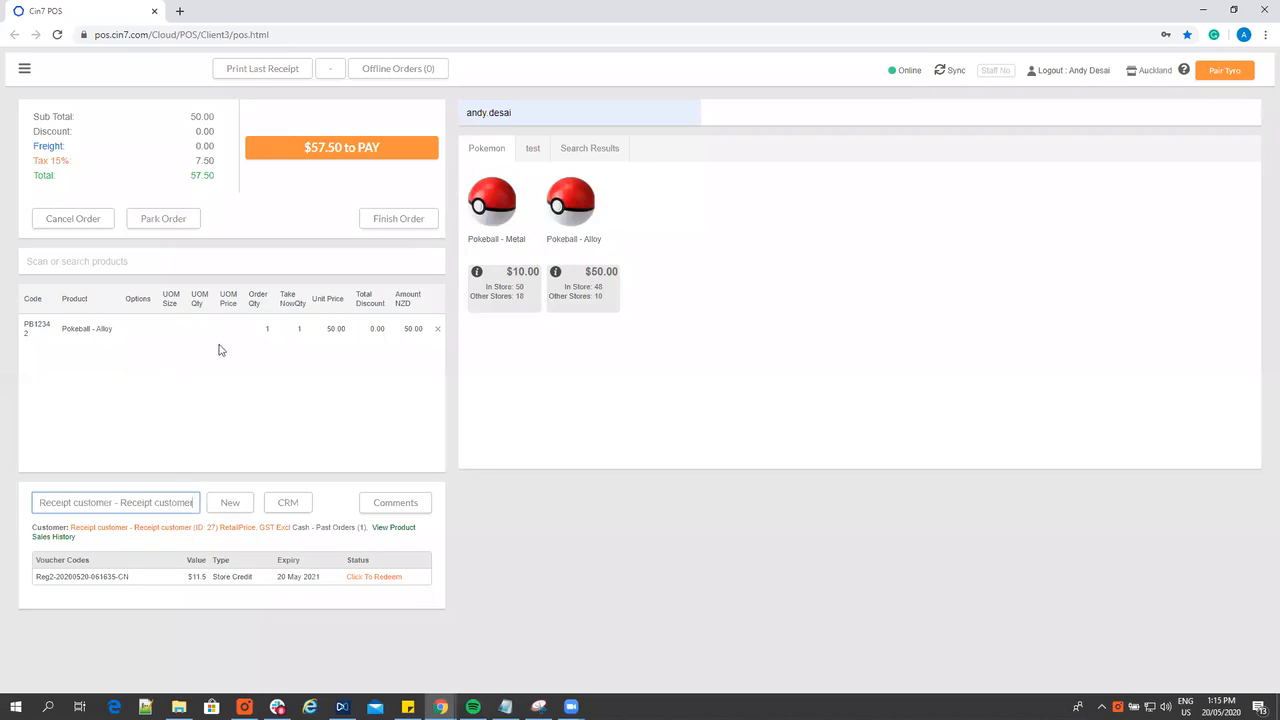
Take the full $57.50 in cash for the sale and close its receipt without printing
left_click(379, 160)
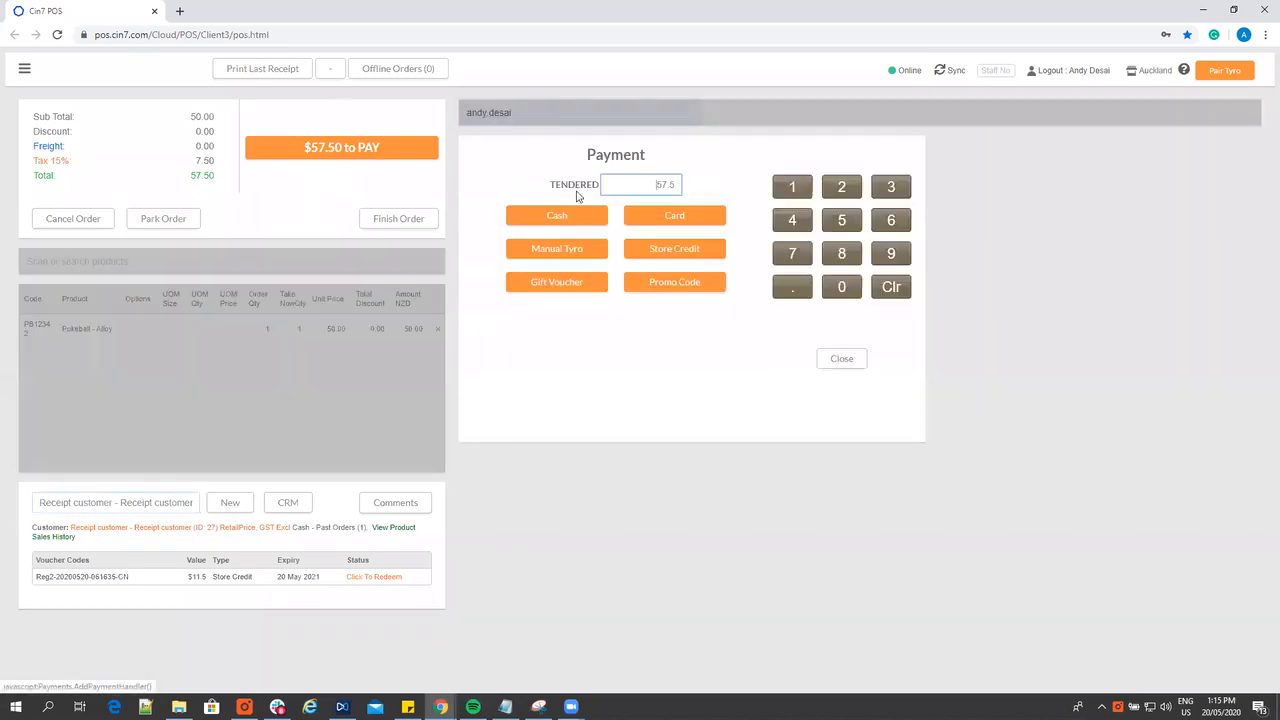
left_click(557, 217)
left_click(39, 117)
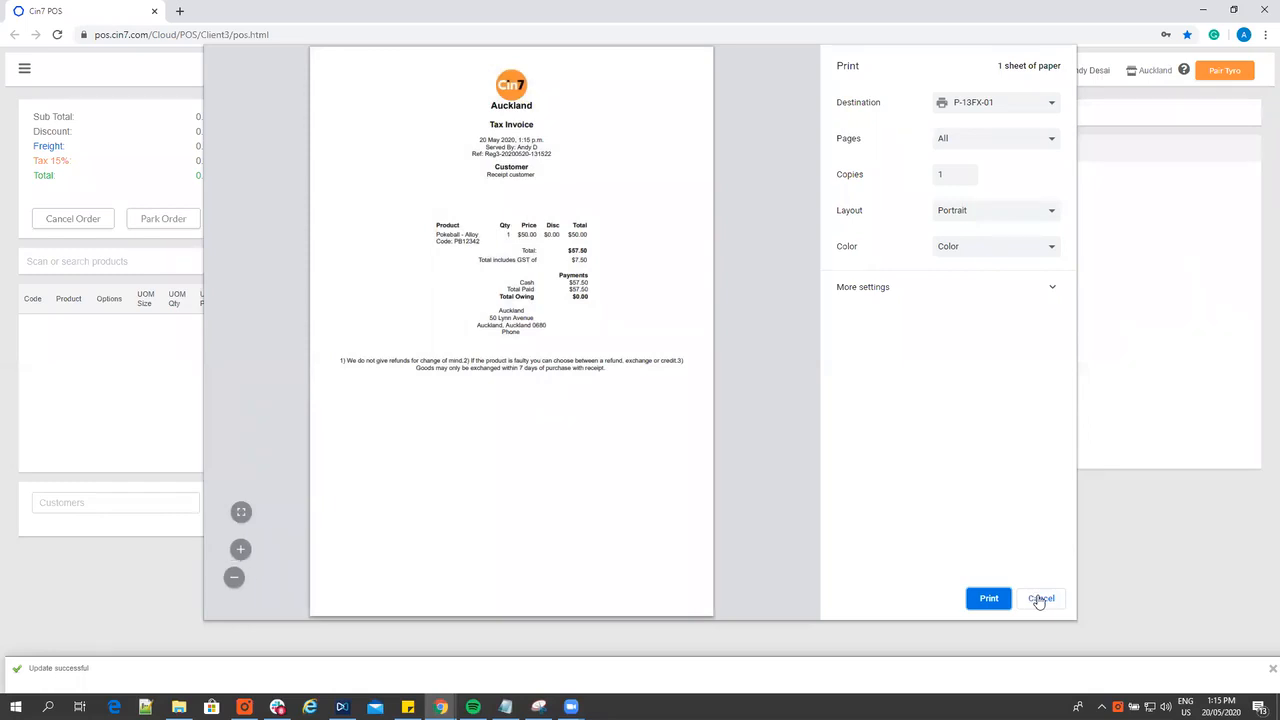
left_click(1040, 599)
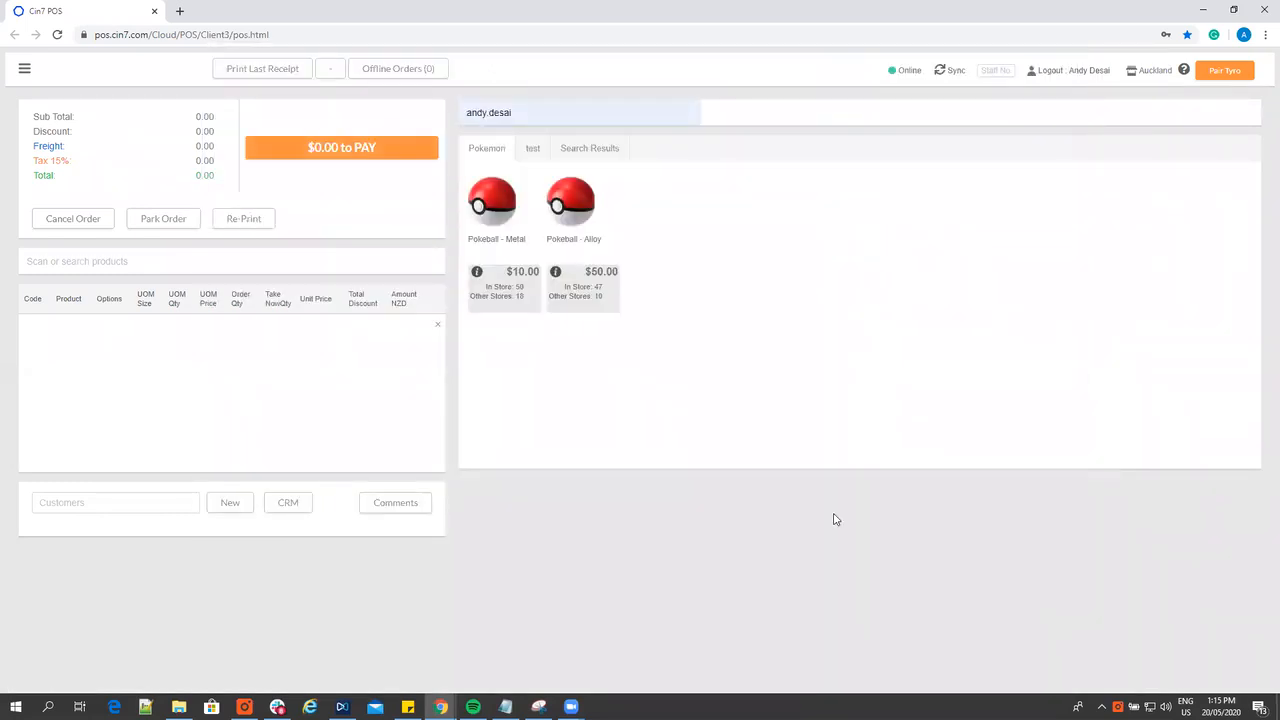
Find Receipt customer's newest order among the orders for returns, select all its products and create a credit note from them
left_click(25, 72)
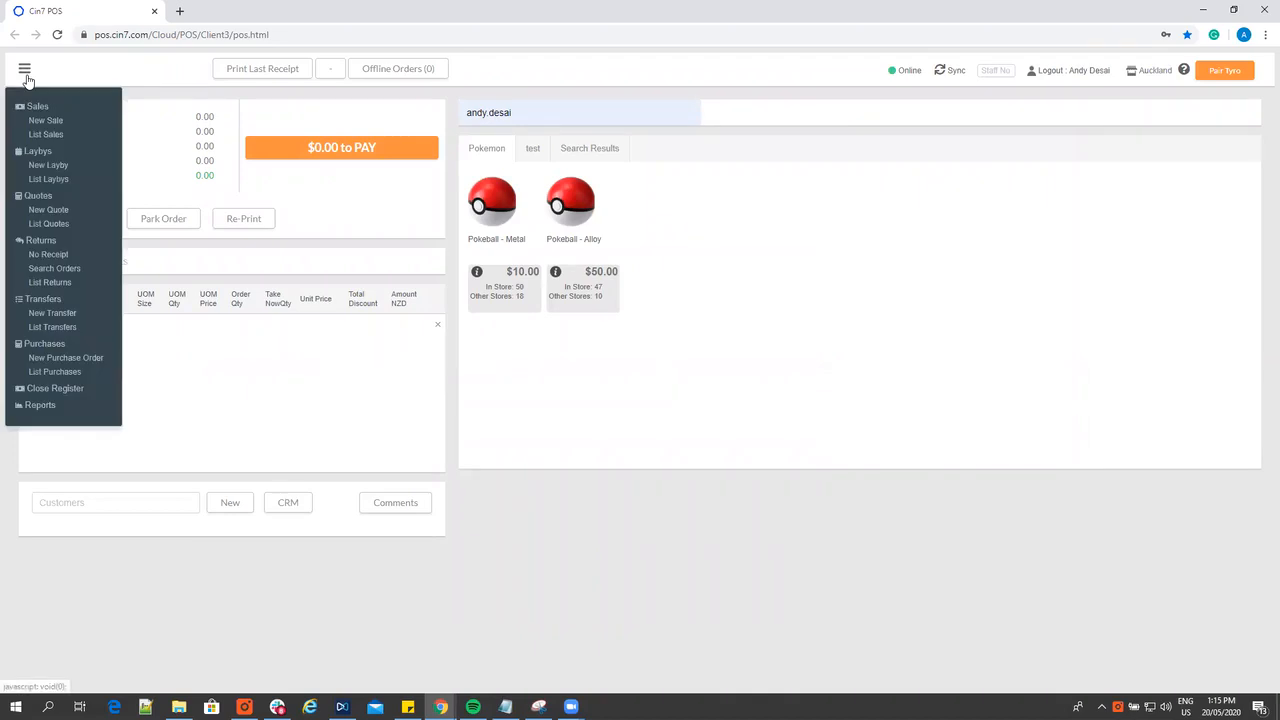
left_click(52, 268)
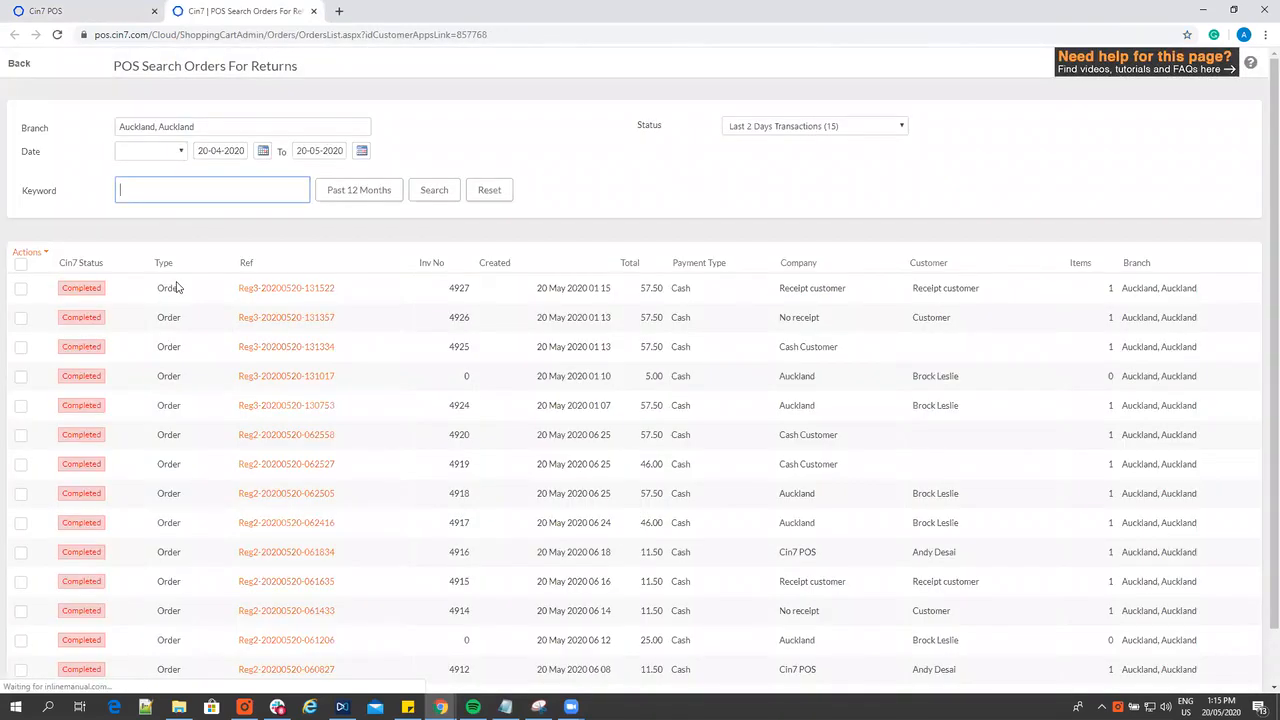
left_click(258, 288)
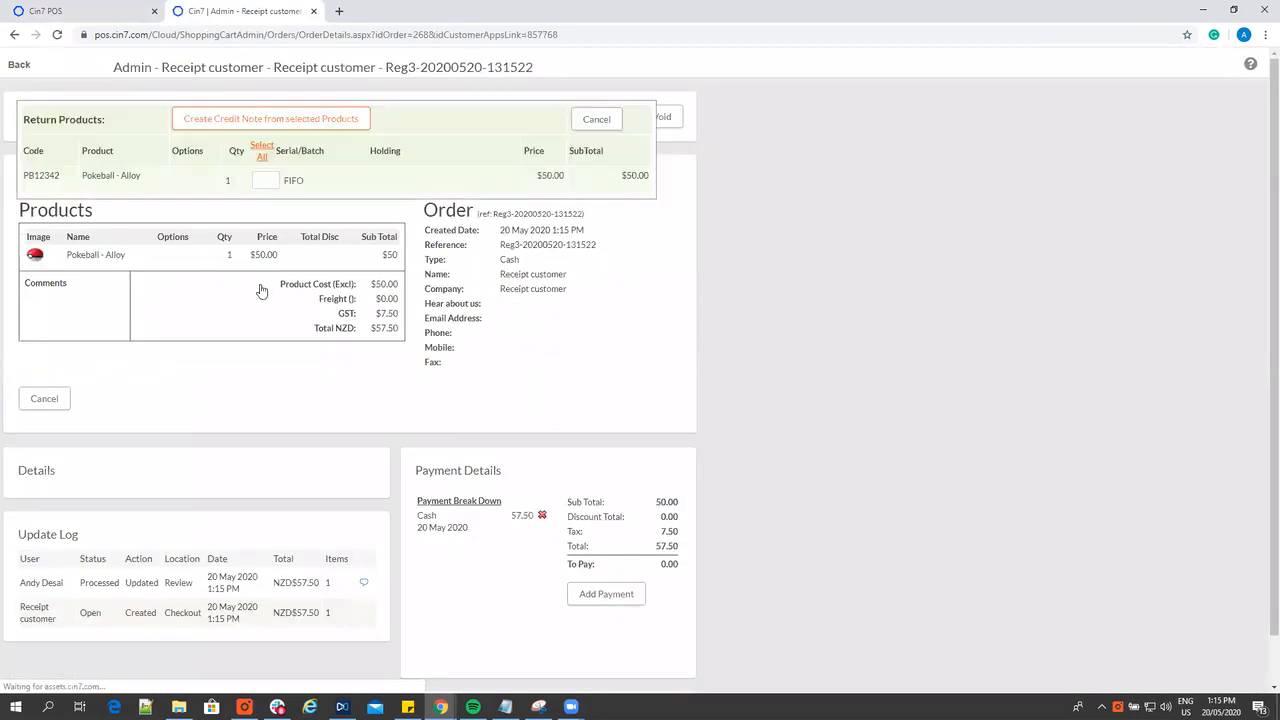
left_click(261, 158)
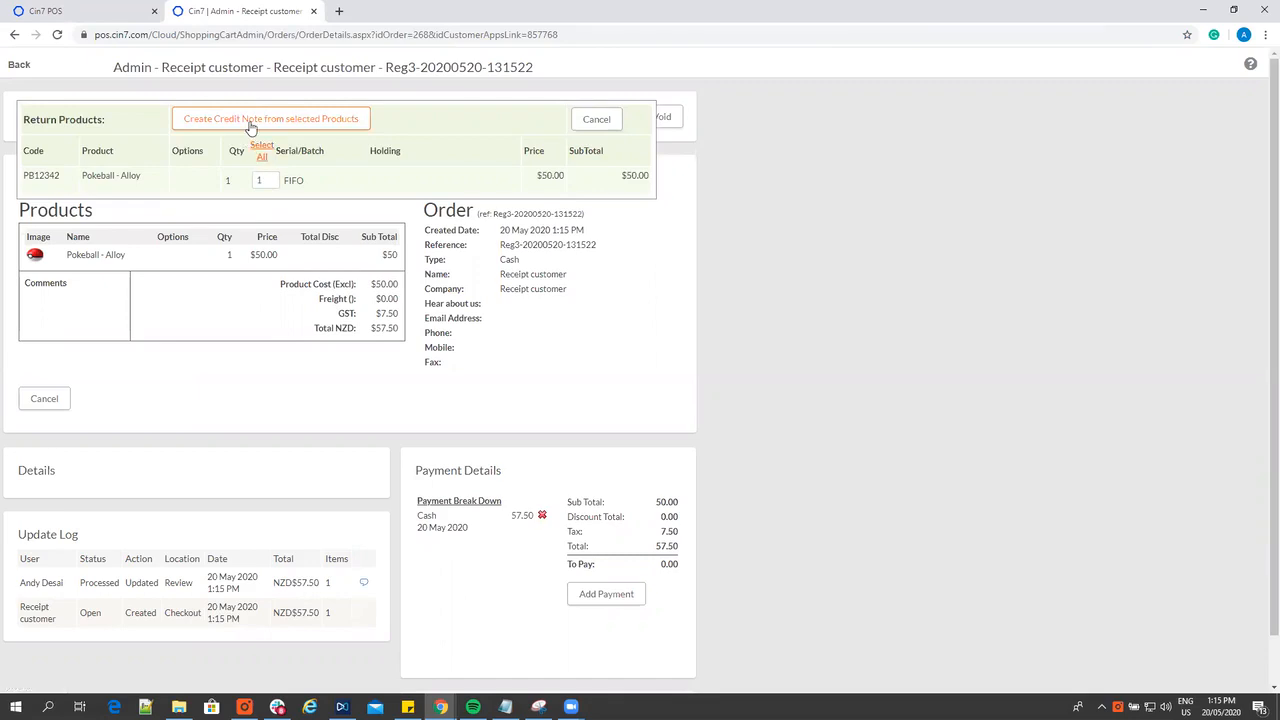
left_click(251, 121)
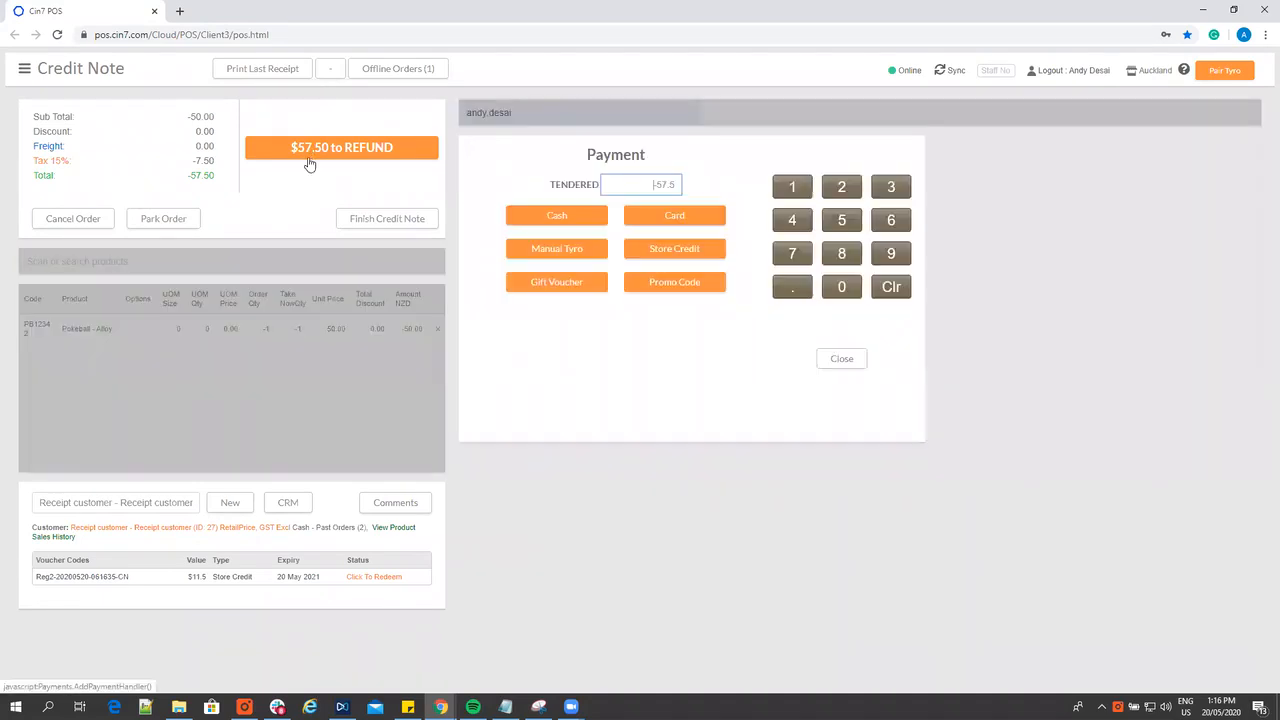
Issue the $57.50 refund for Receipt customer's credit note as store credit, without printing it
left_click(311, 158)
left_click(643, 258)
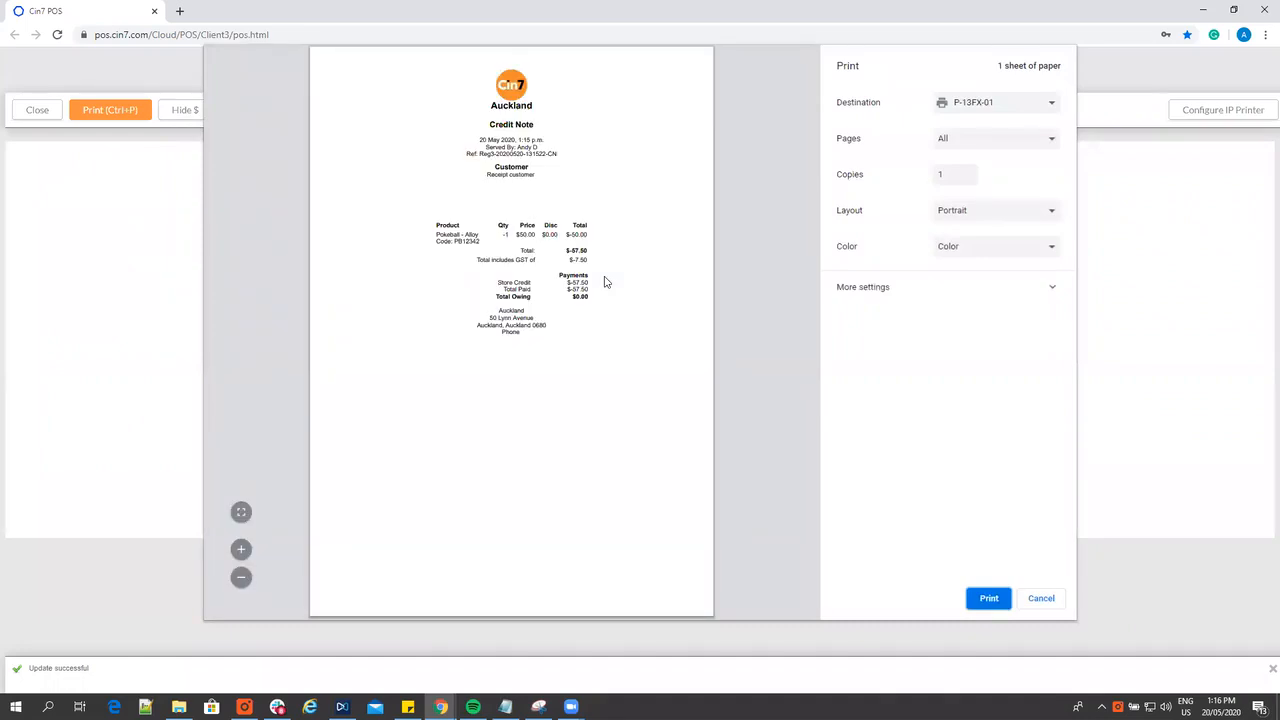
left_click(1038, 600)
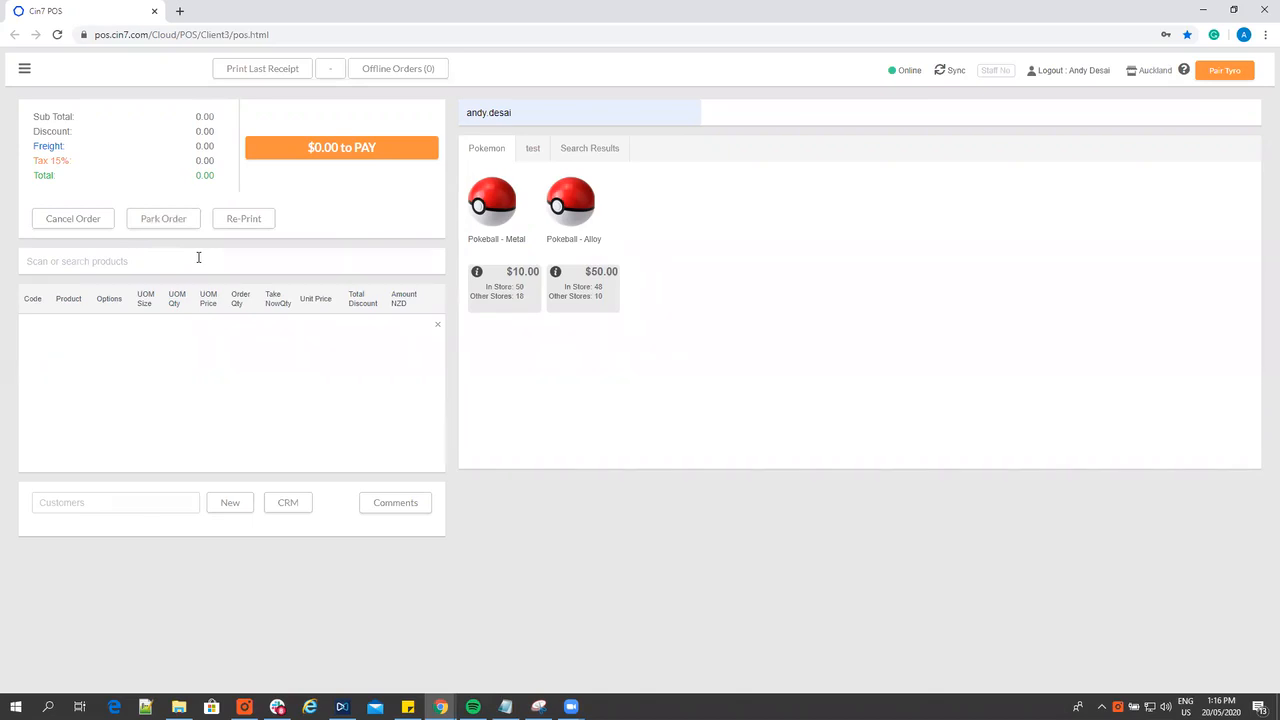
Select the Cin7 POS customer for the new sale and add one Pokeball - Alloy
left_click(97, 496)
type("a")
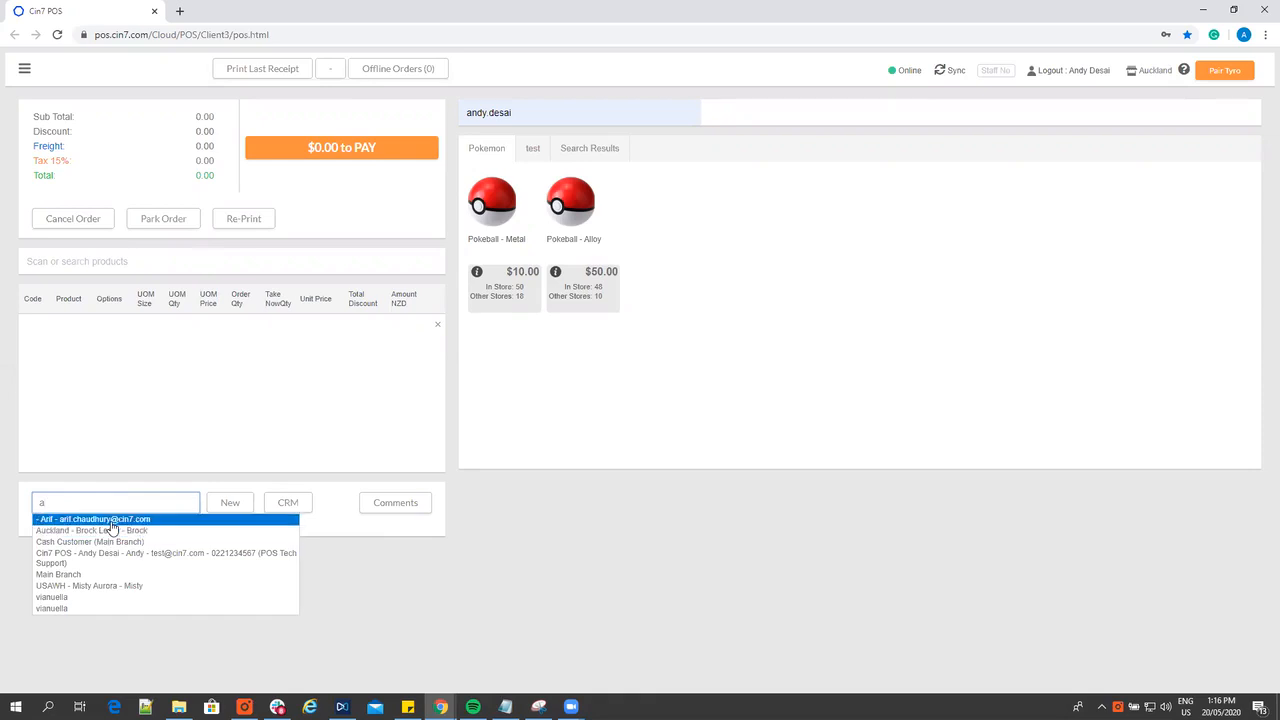
left_click(110, 555)
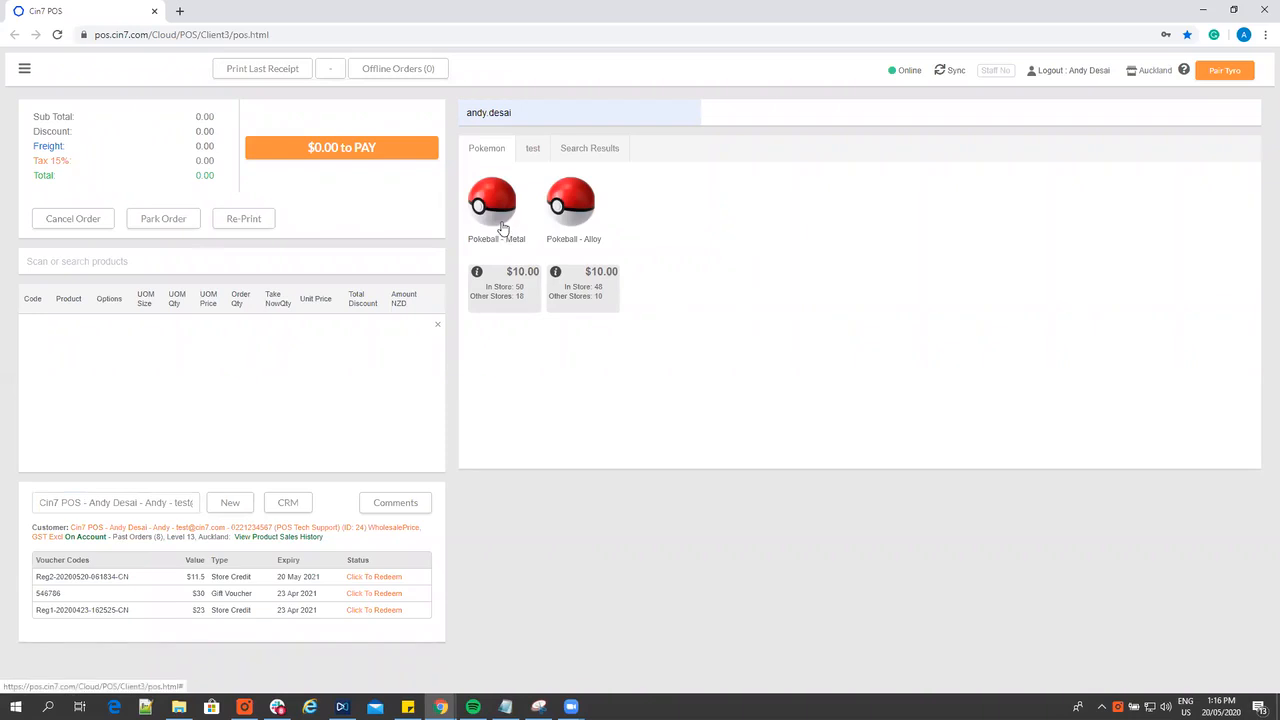
left_click(584, 229)
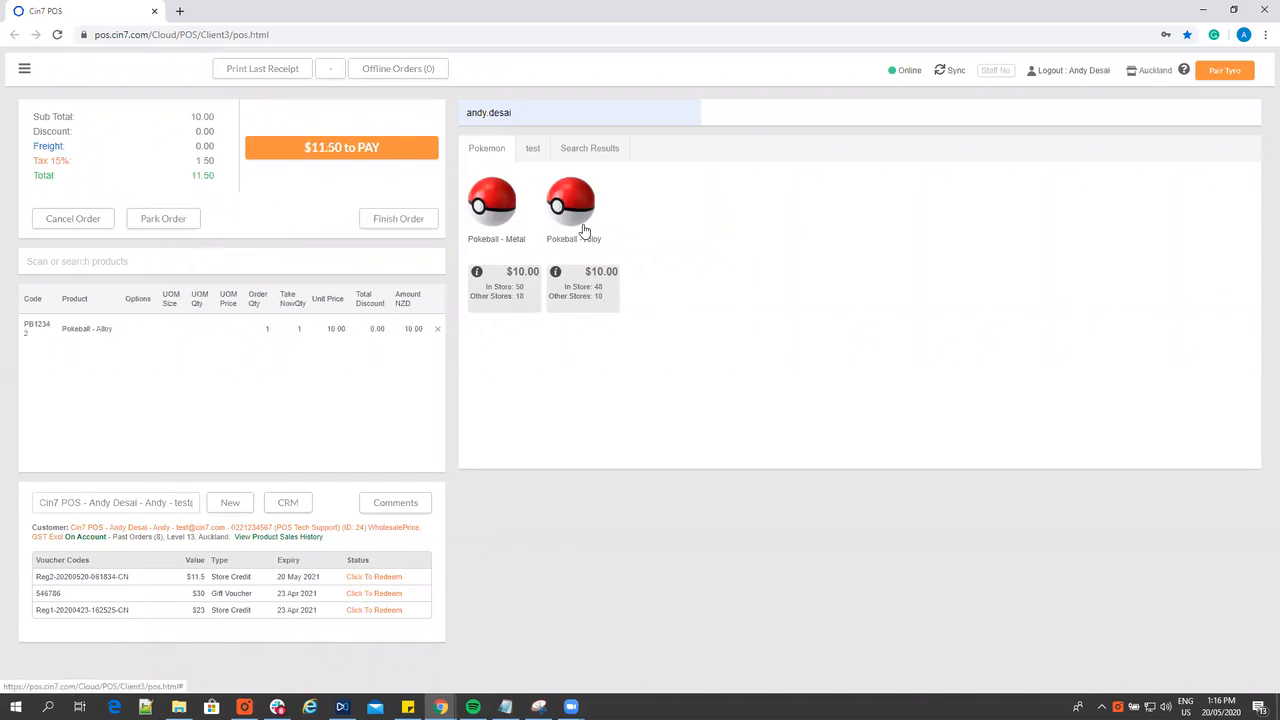
Take the full $11.50 in cash for the sale and dismiss its receipt without printing
left_click(407, 163)
left_click(545, 208)
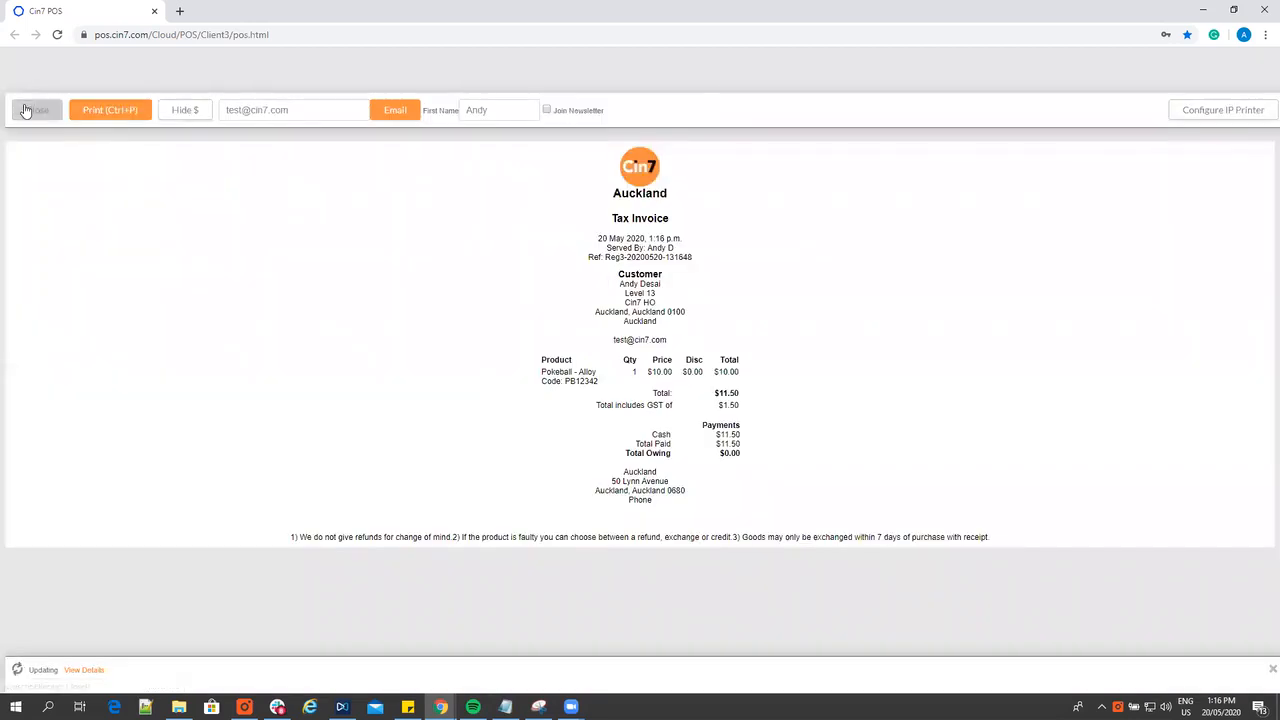
left_click(28, 110)
mouse_move(28, 76)
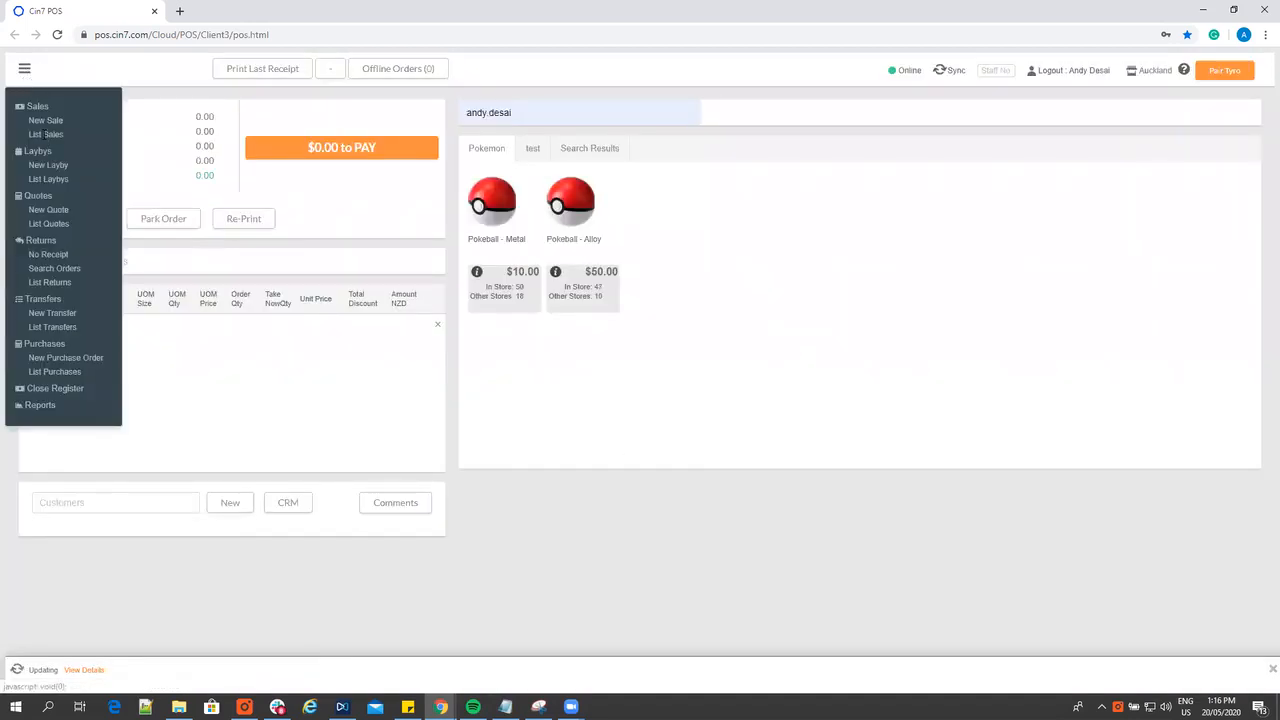
left_click(48, 224)
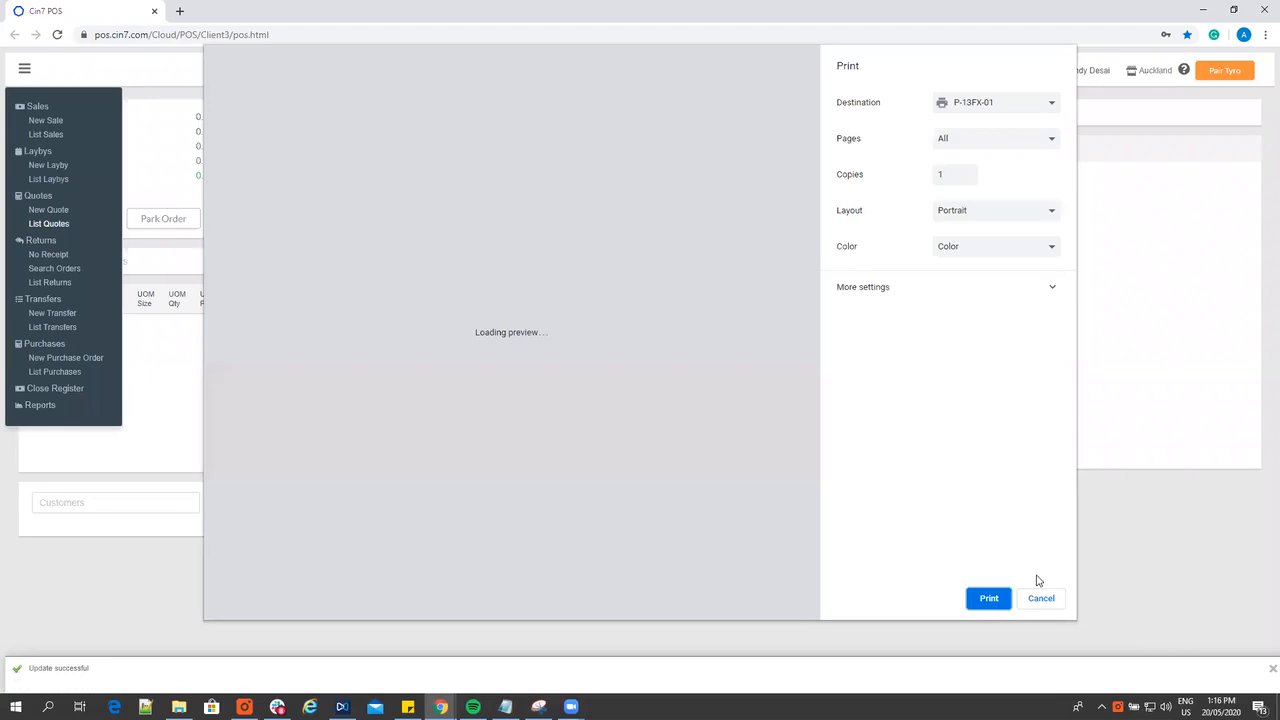
left_click(1040, 598)
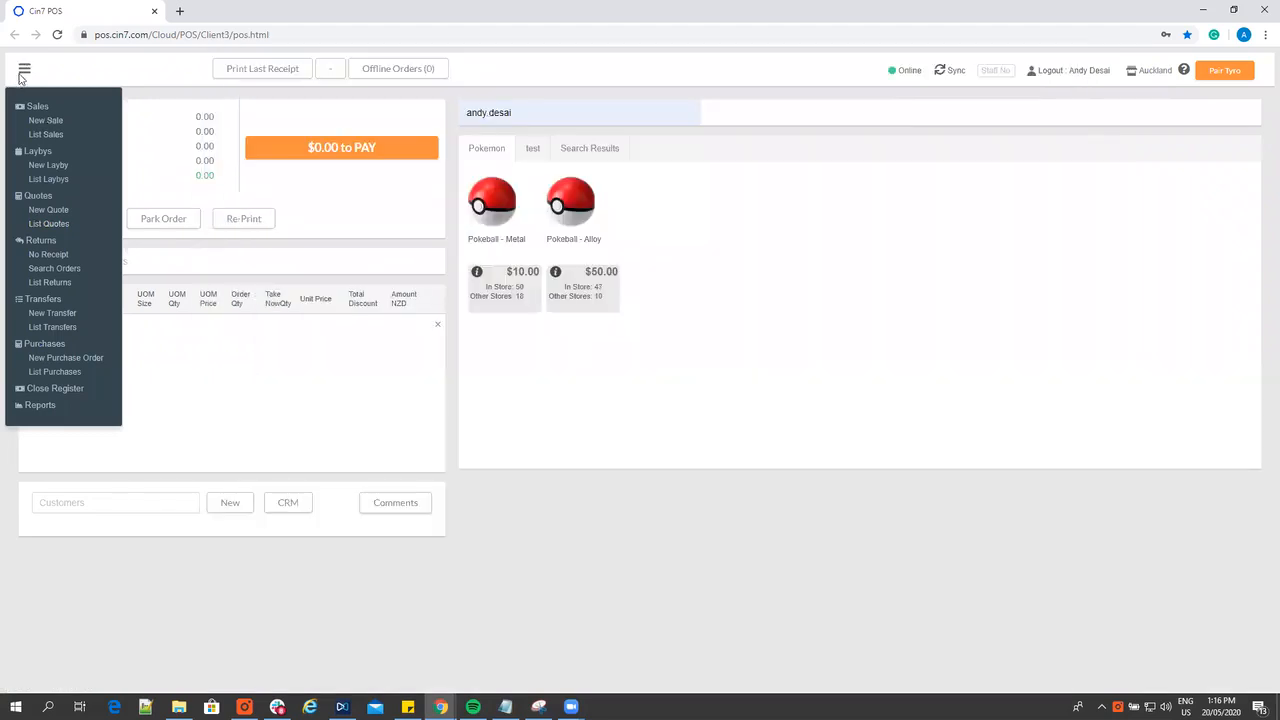
Open the Cin7 POS customer's newest order among the orders for returns and create a credit note from its selected product
left_click(52, 270)
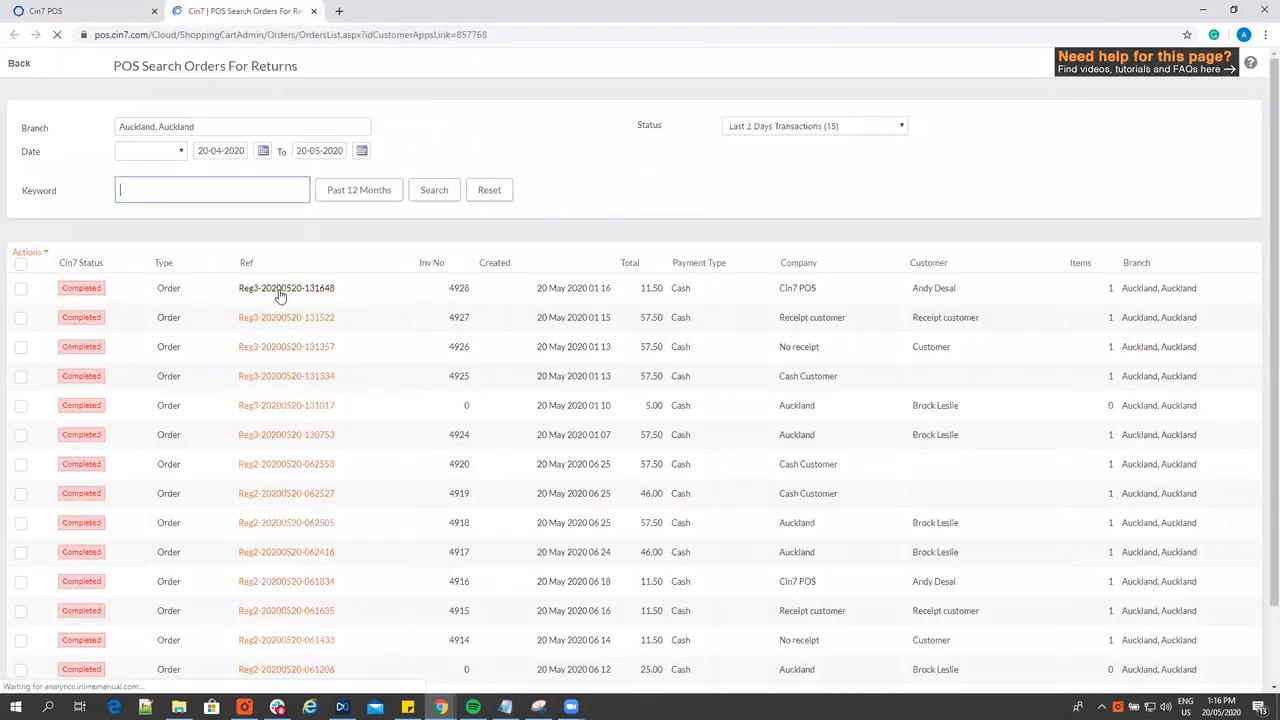
left_click(280, 296)
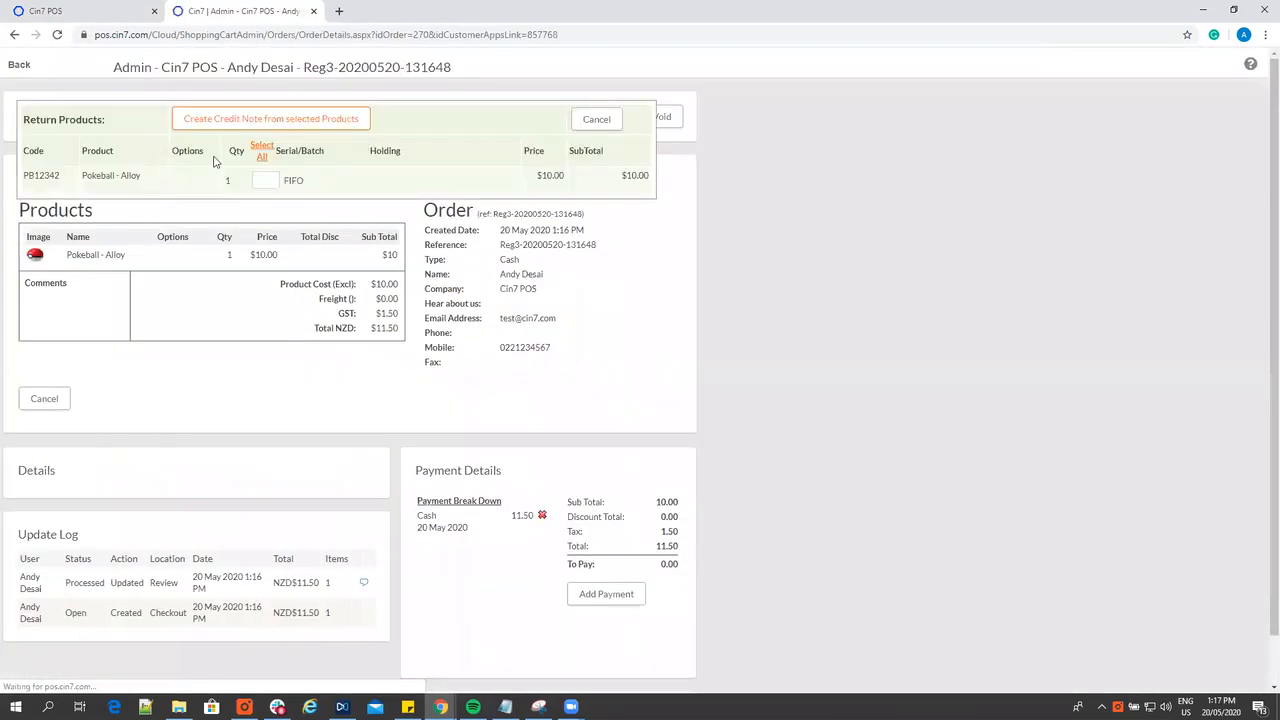
left_click(265, 124)
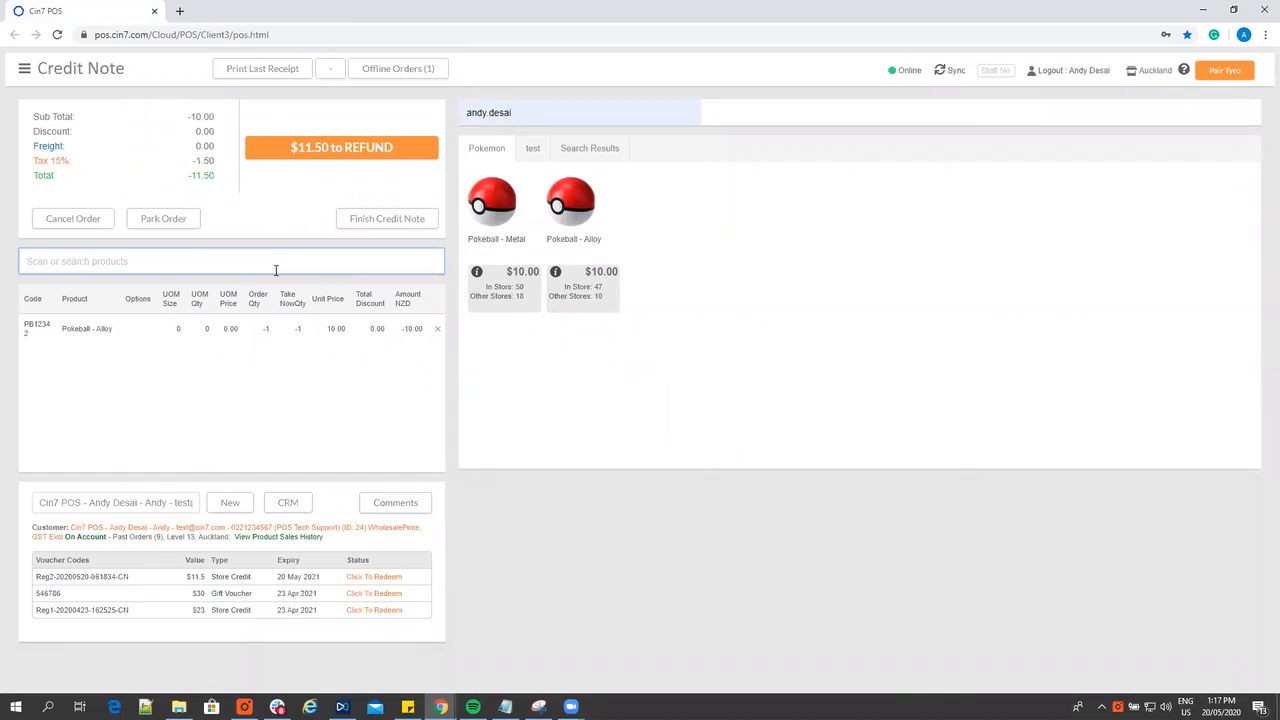
Finish and approve the Cin7 POS customer's credit note without issuing any refund payment
left_click(323, 160)
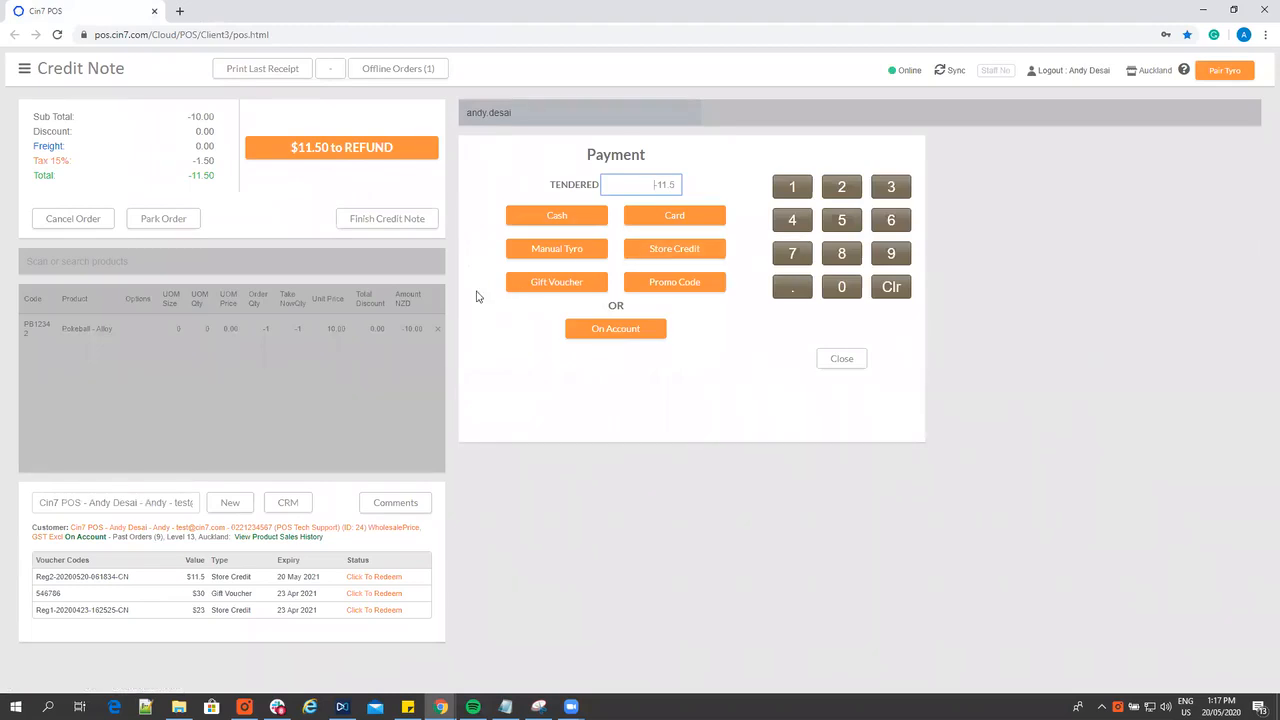
left_click(379, 228)
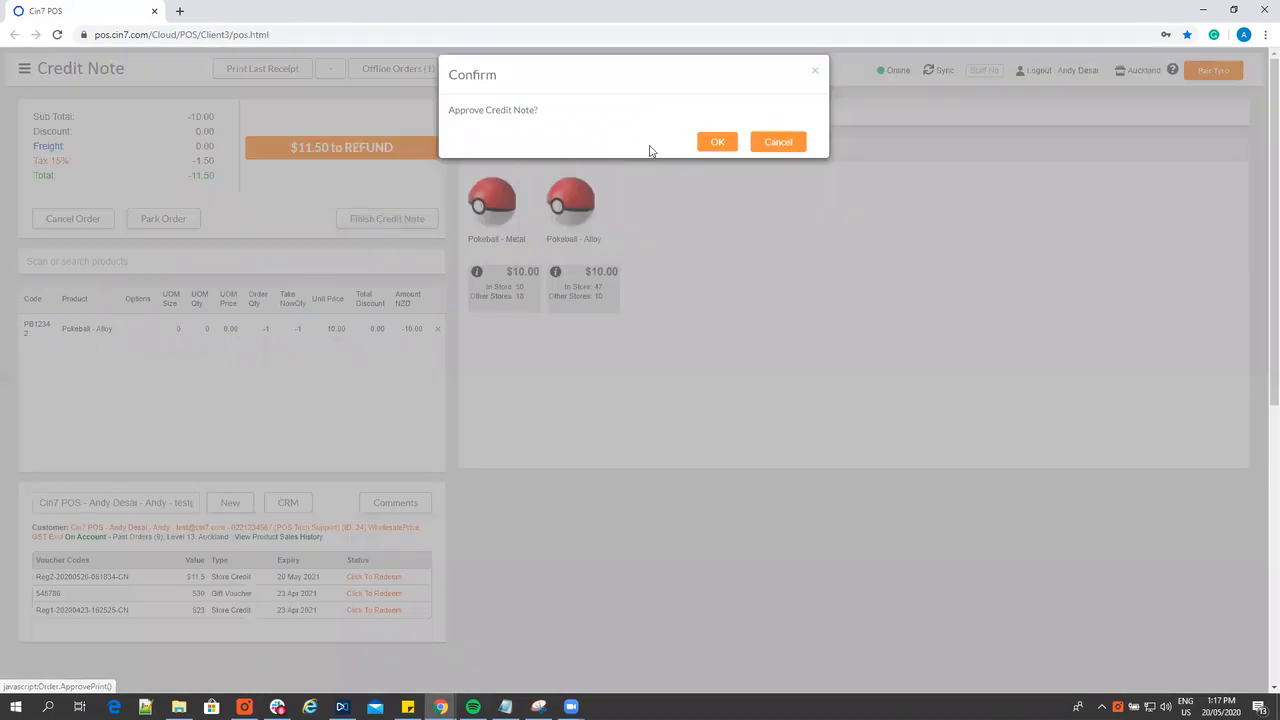
left_click(717, 143)
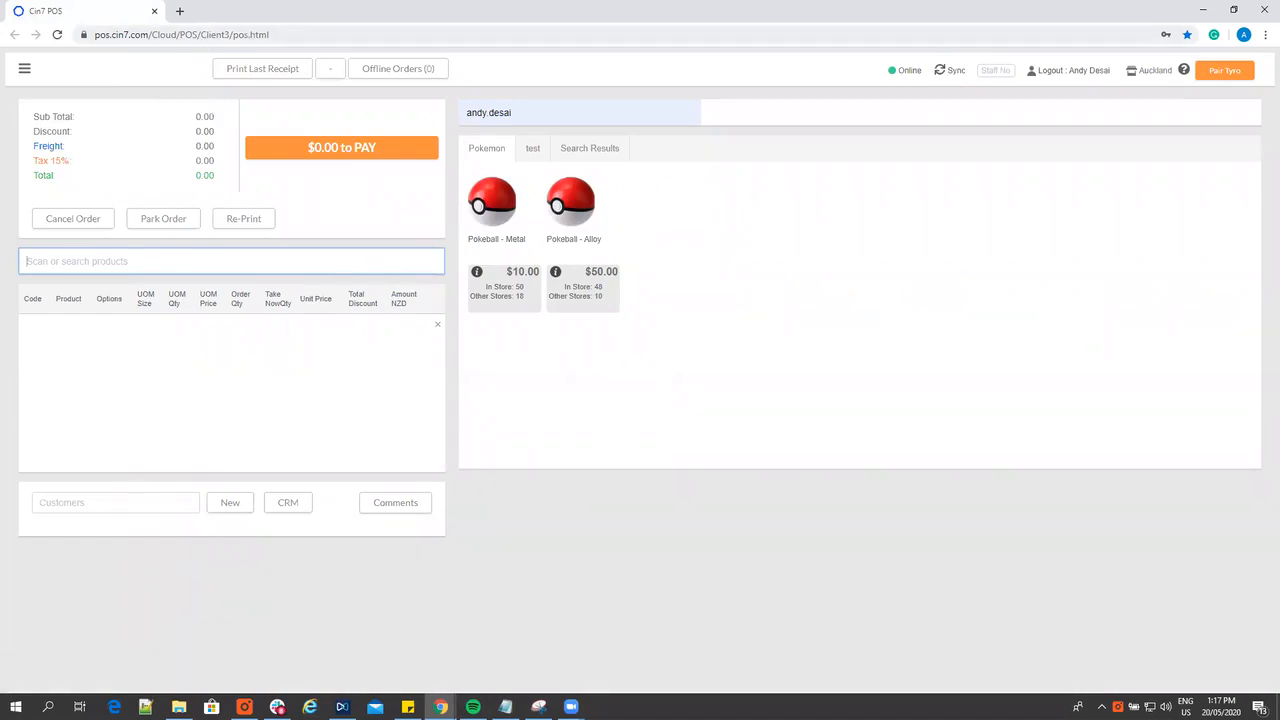
In the Cin7 back office, list all credit notes and open the newest one to examine its product line and payments
left_click_drag(236, 33, 151, 30)
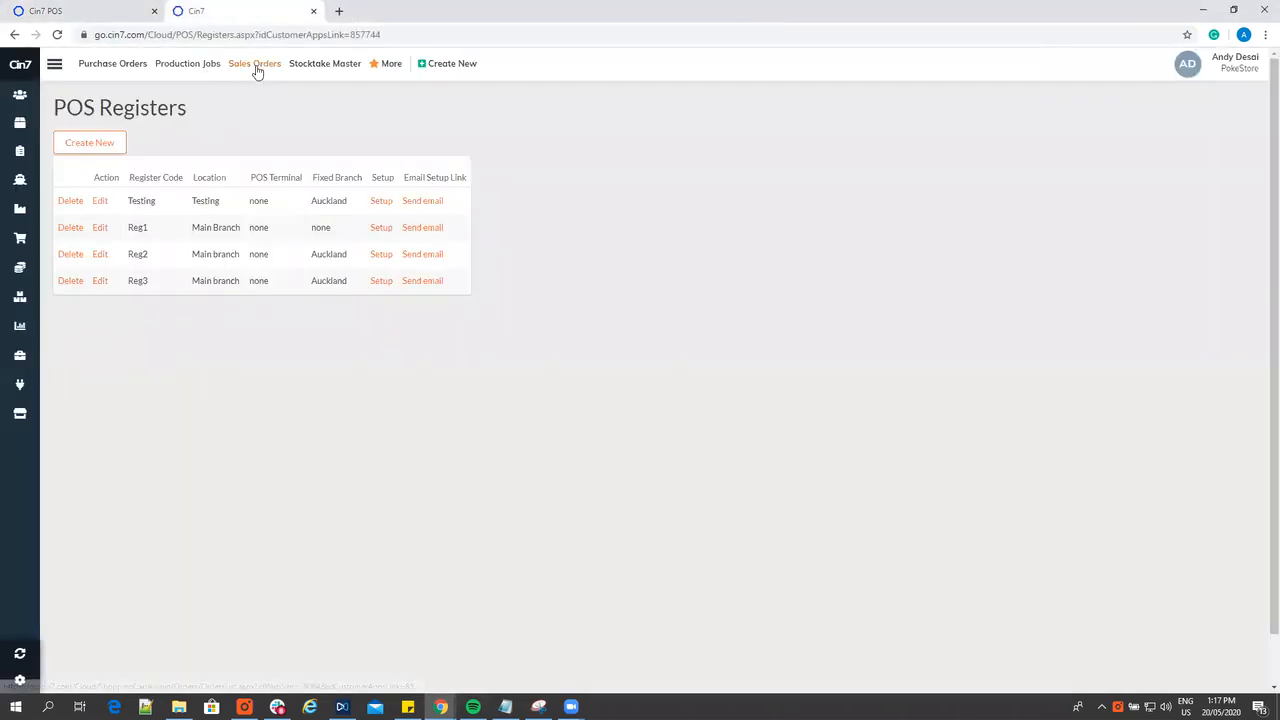
left_click(255, 65)
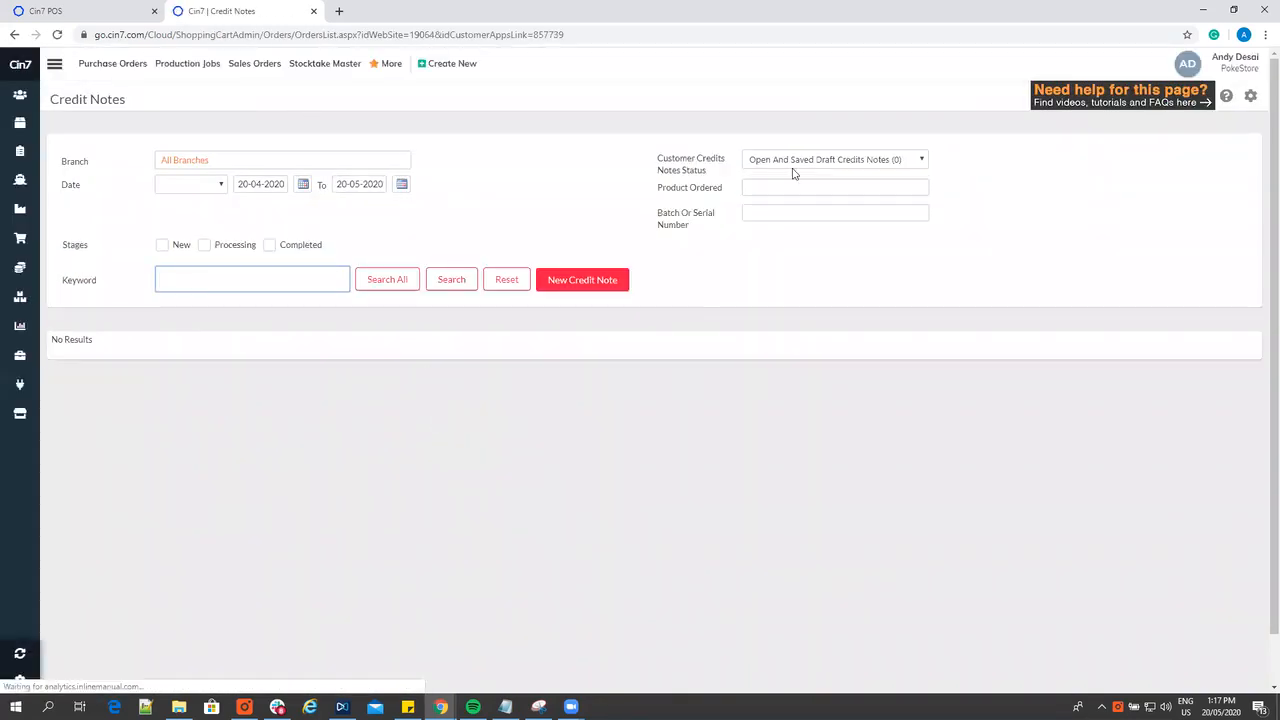
left_click(790, 161)
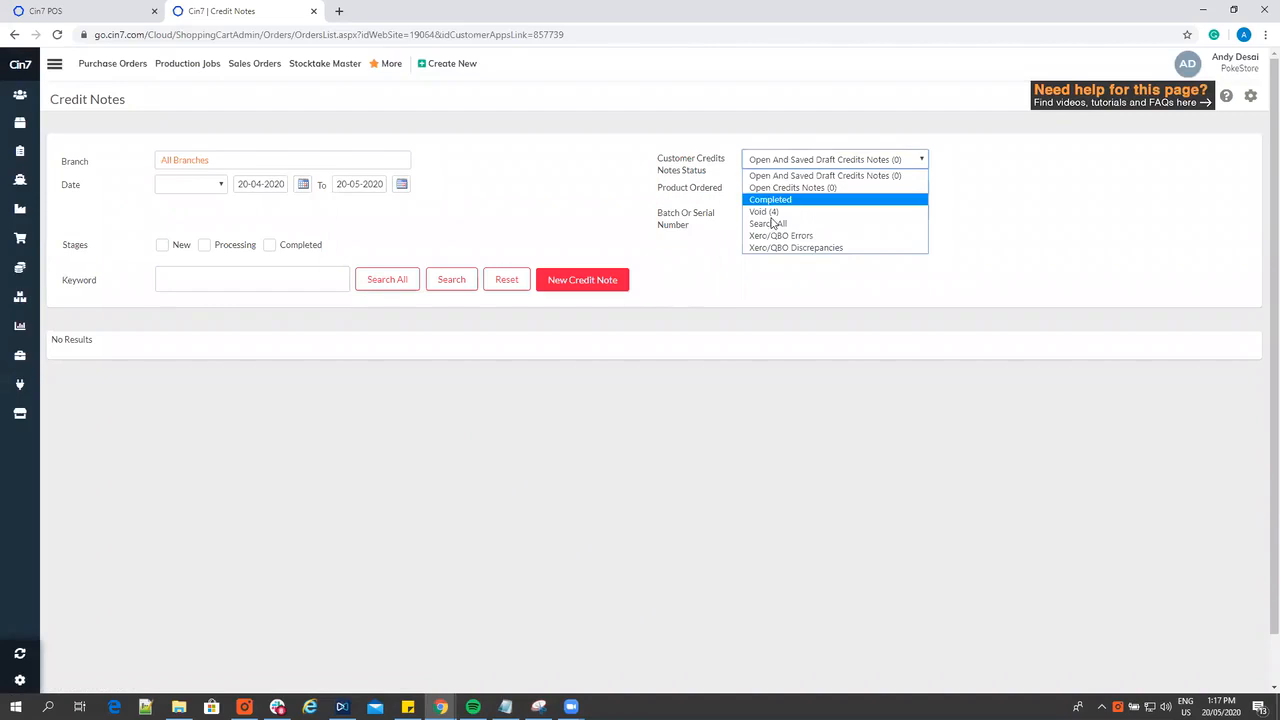
left_click(768, 224)
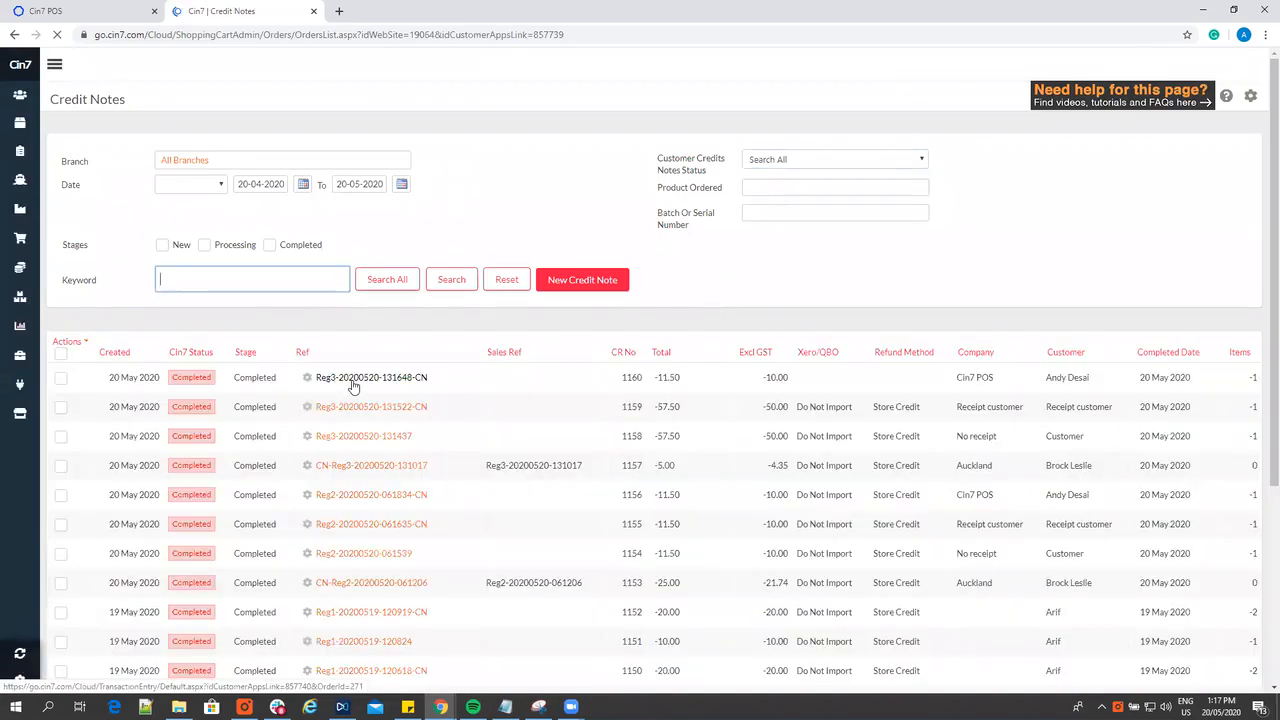
left_click(352, 380)
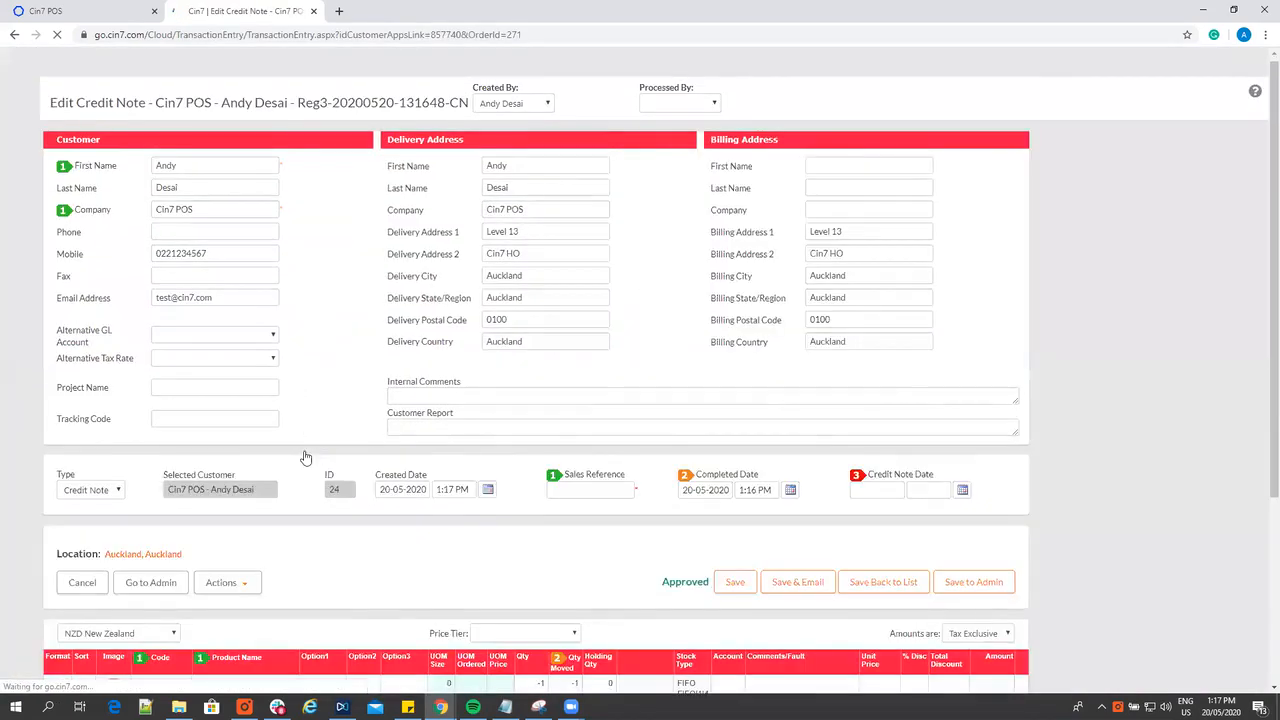
scroll(235, 461, "down", 4)
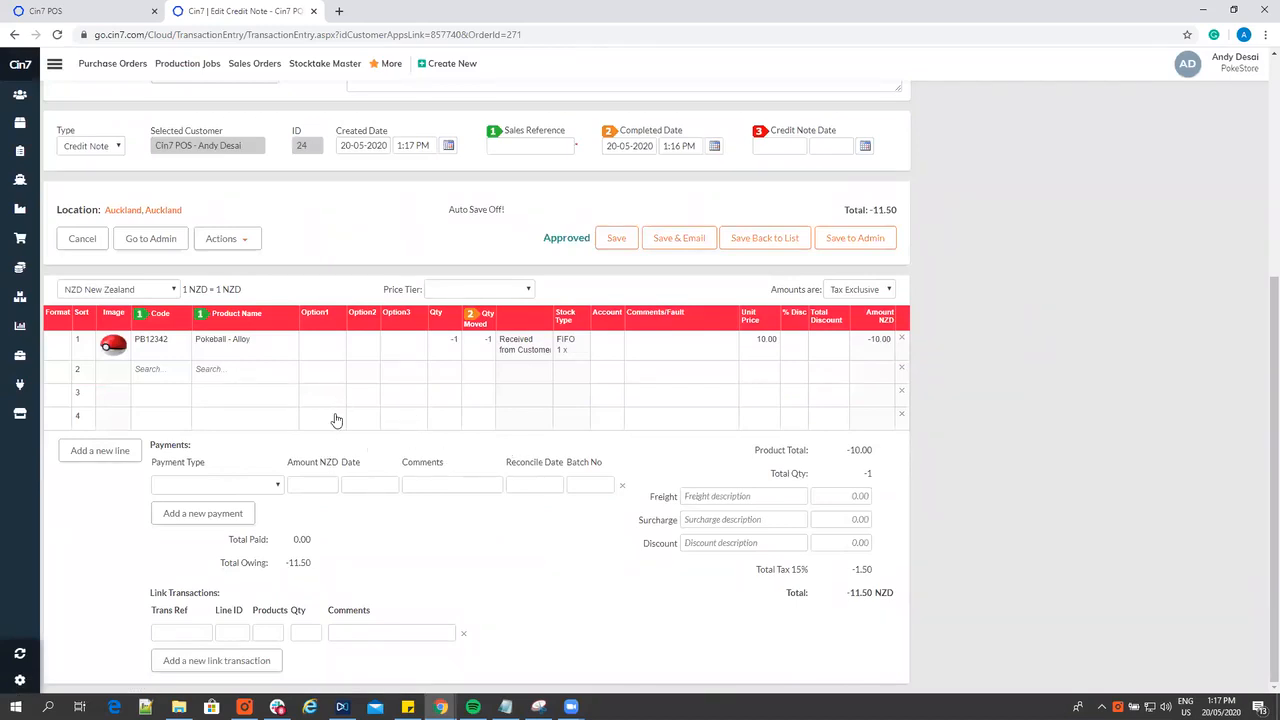
scroll(330, 415, "up", 2)
scroll(305, 411, "up", 3)
Switch back to the POS and reopen the Cin7 POS customer's unpaid credit note from the list of returns
left_click(80, 11)
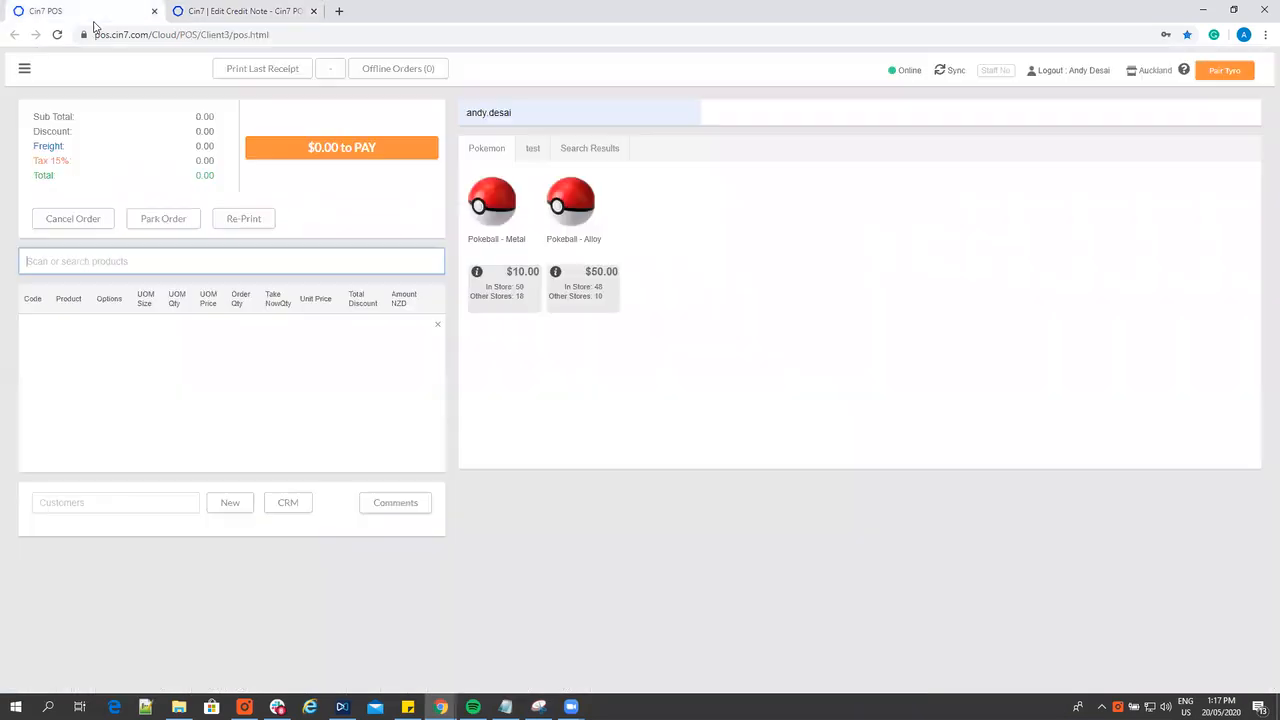
left_click(25, 70)
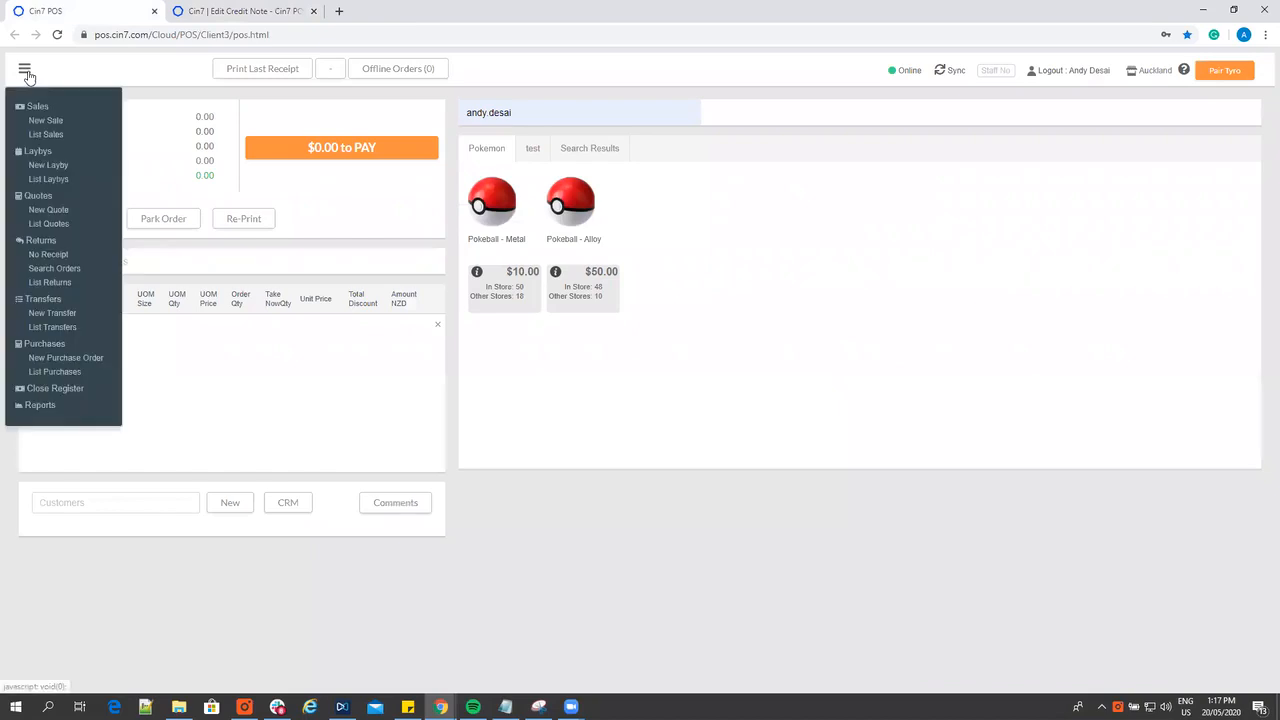
left_click(45, 283)
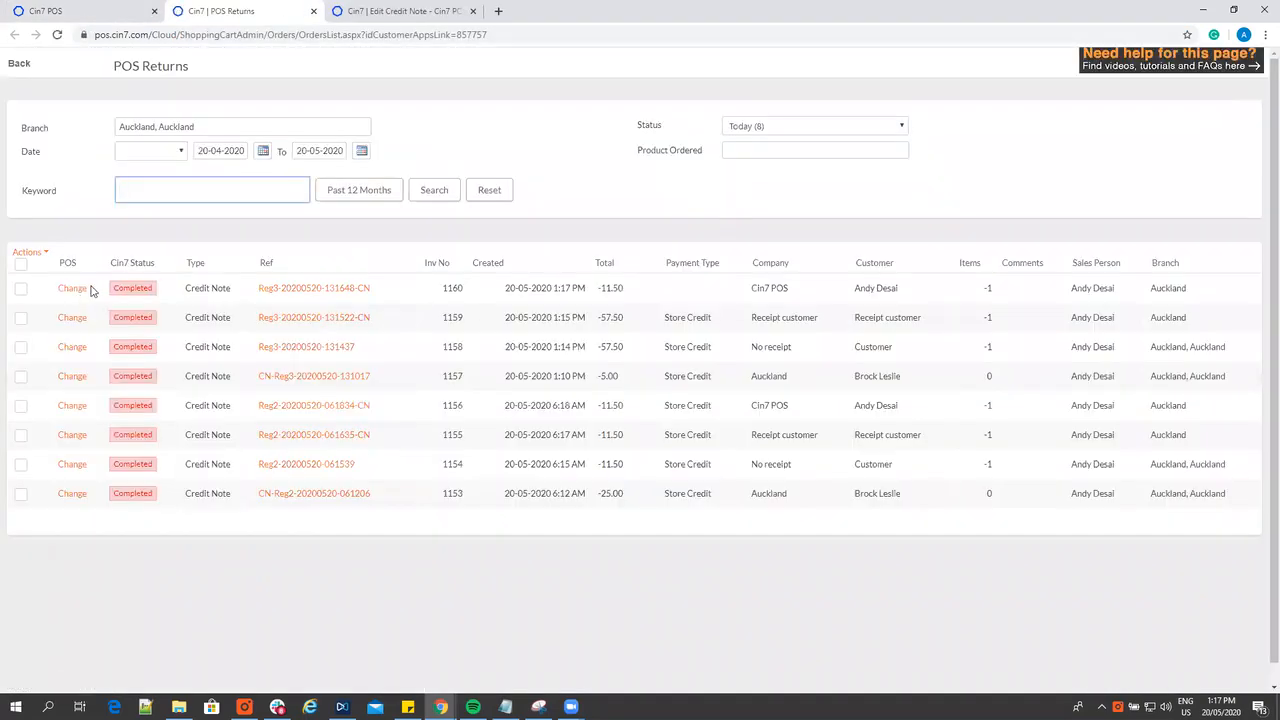
left_click(76, 288)
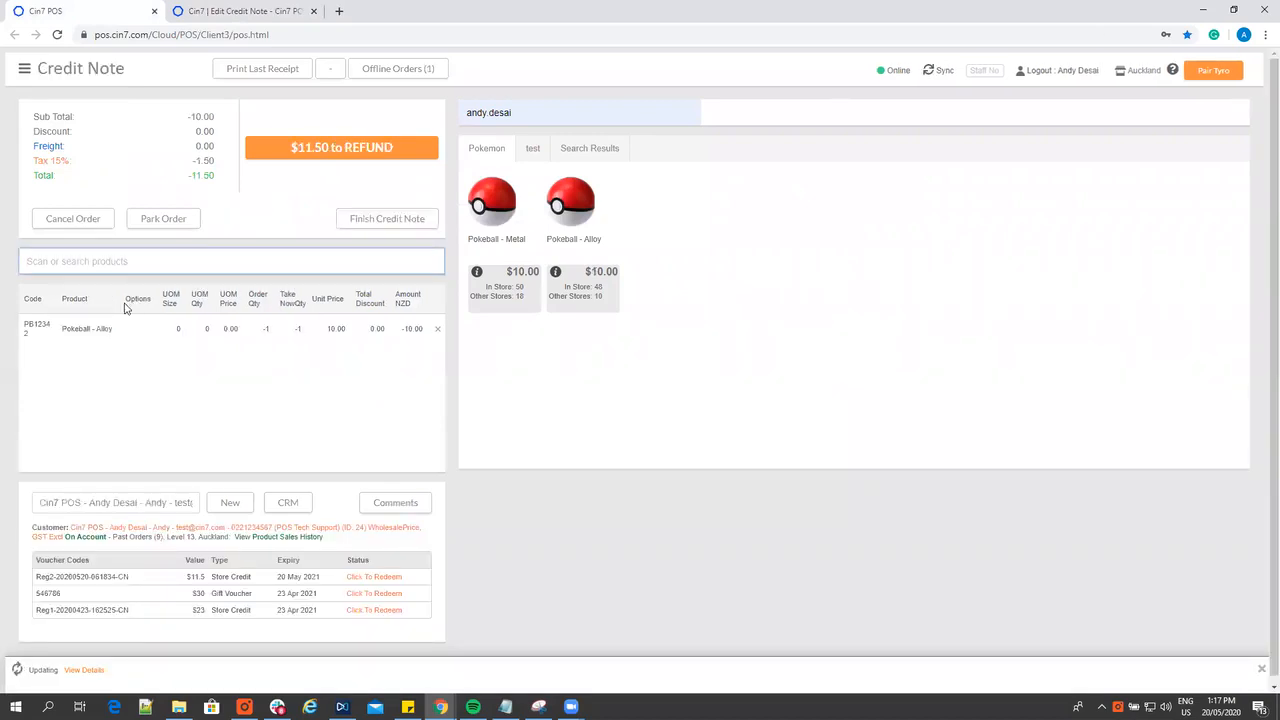
Issue the $11.50 refund on the reopened credit note as store credit, without printing it
left_click(296, 149)
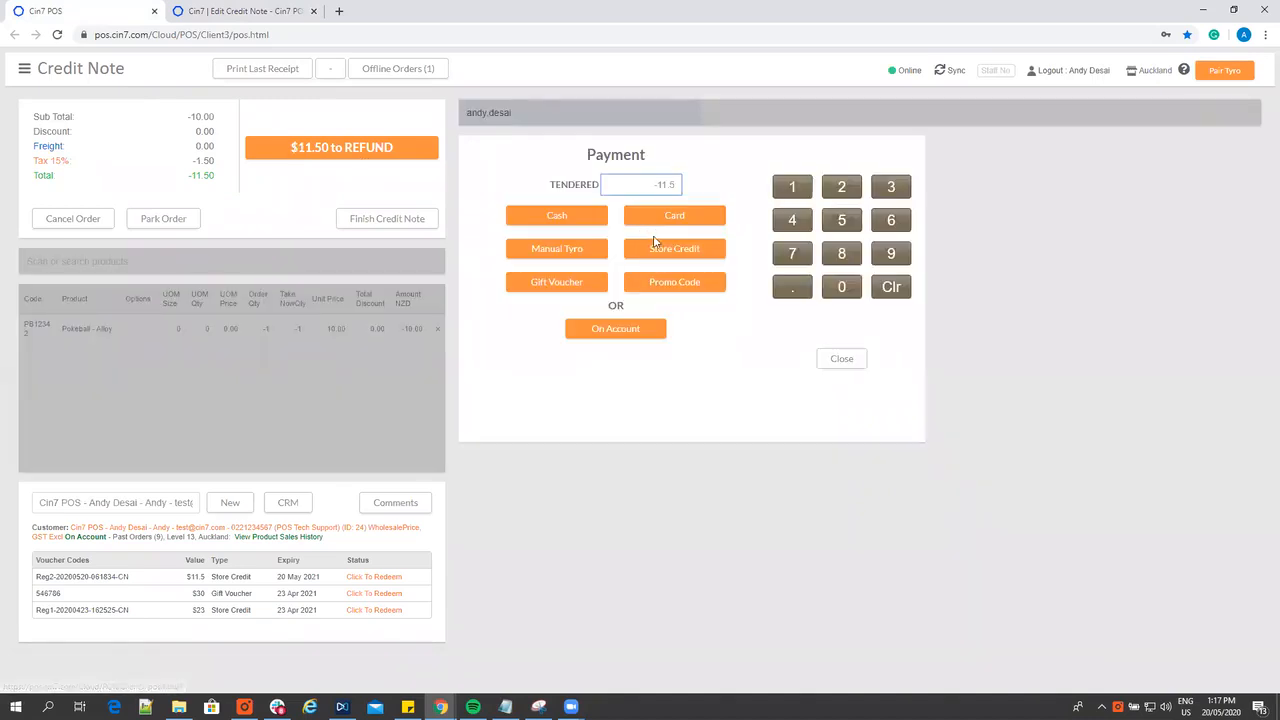
left_click(655, 248)
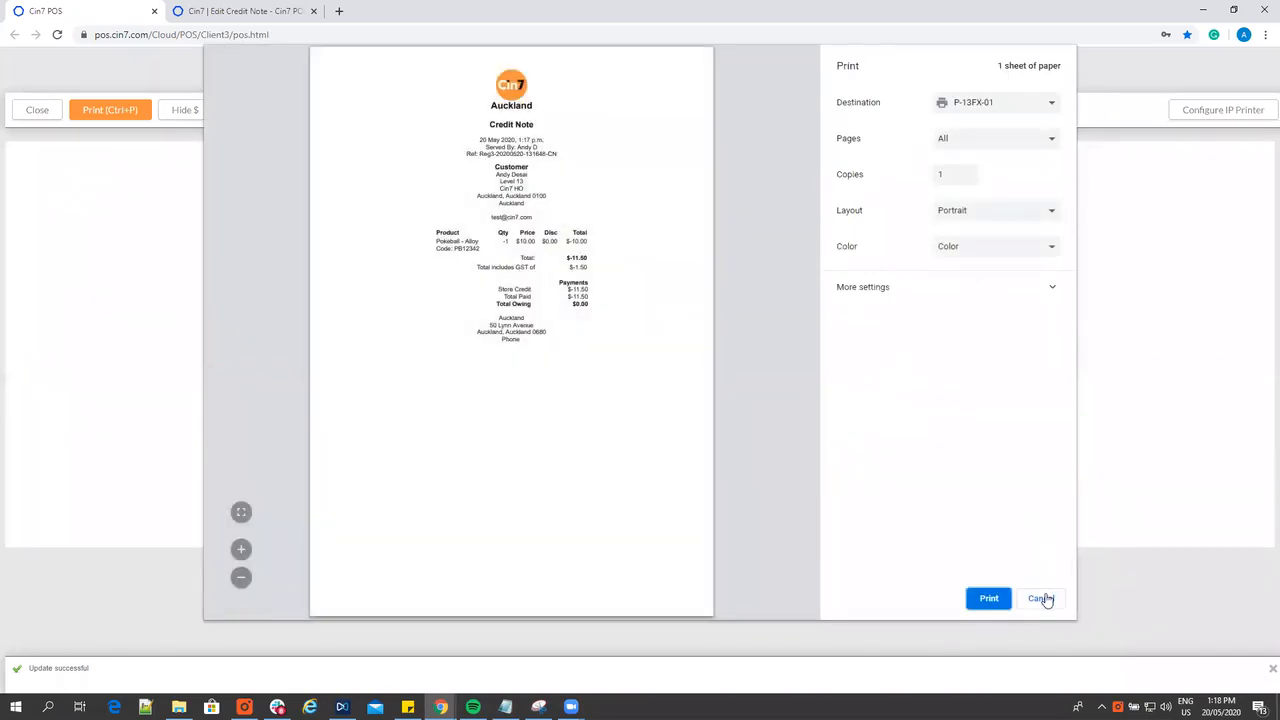
left_click(1041, 598)
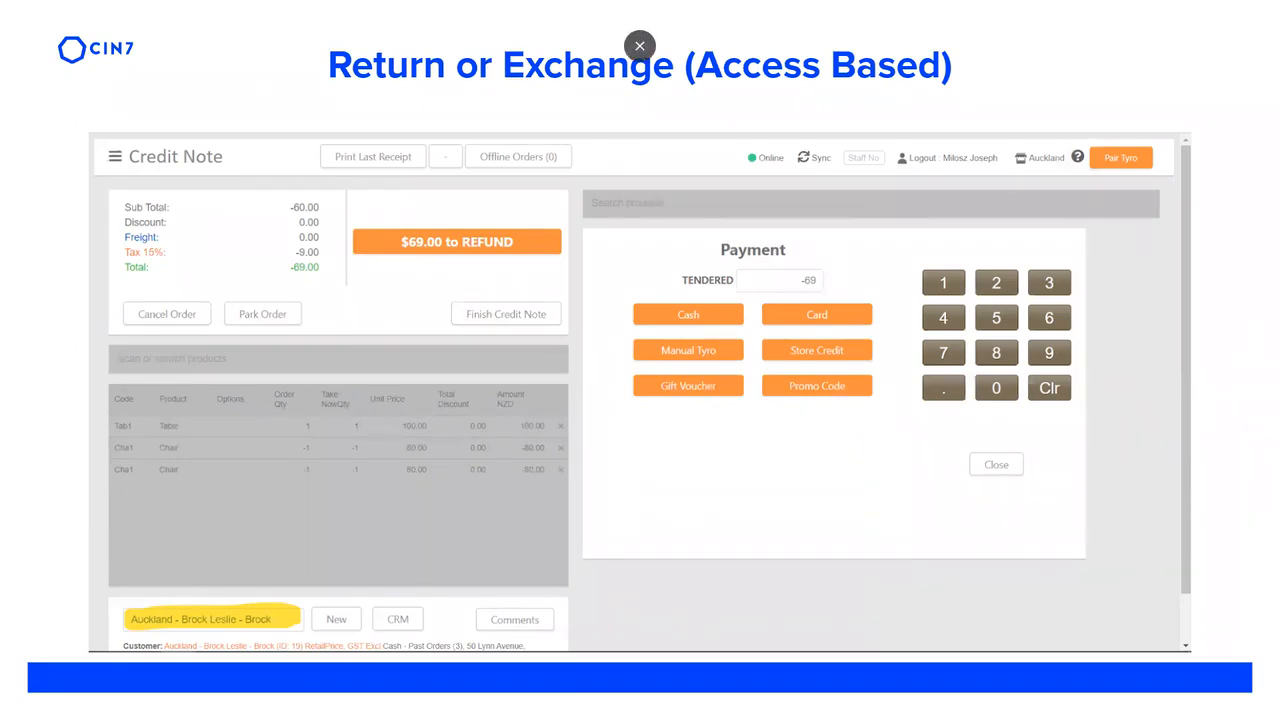
Switch from the slides to the POS, add a Pokeball - Alloy and set its quantity to -1 as a return
key("alt+Tab")
left_click(779, 130)
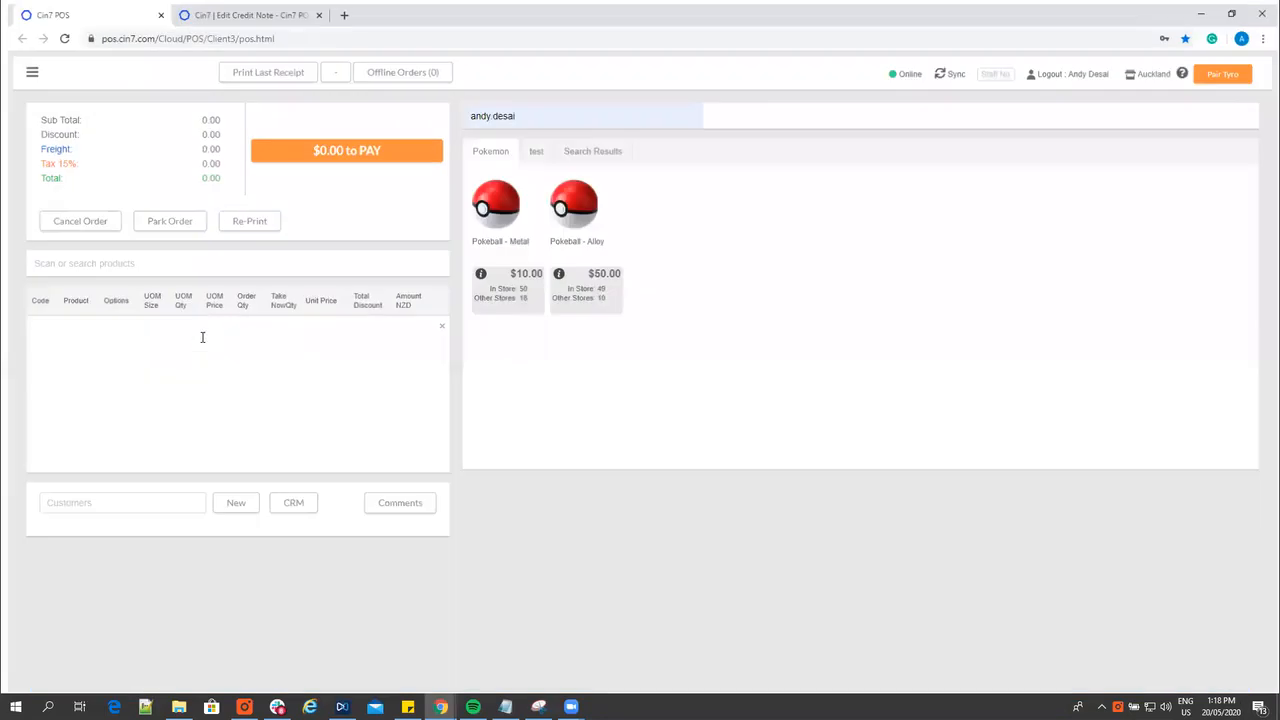
left_click(565, 237)
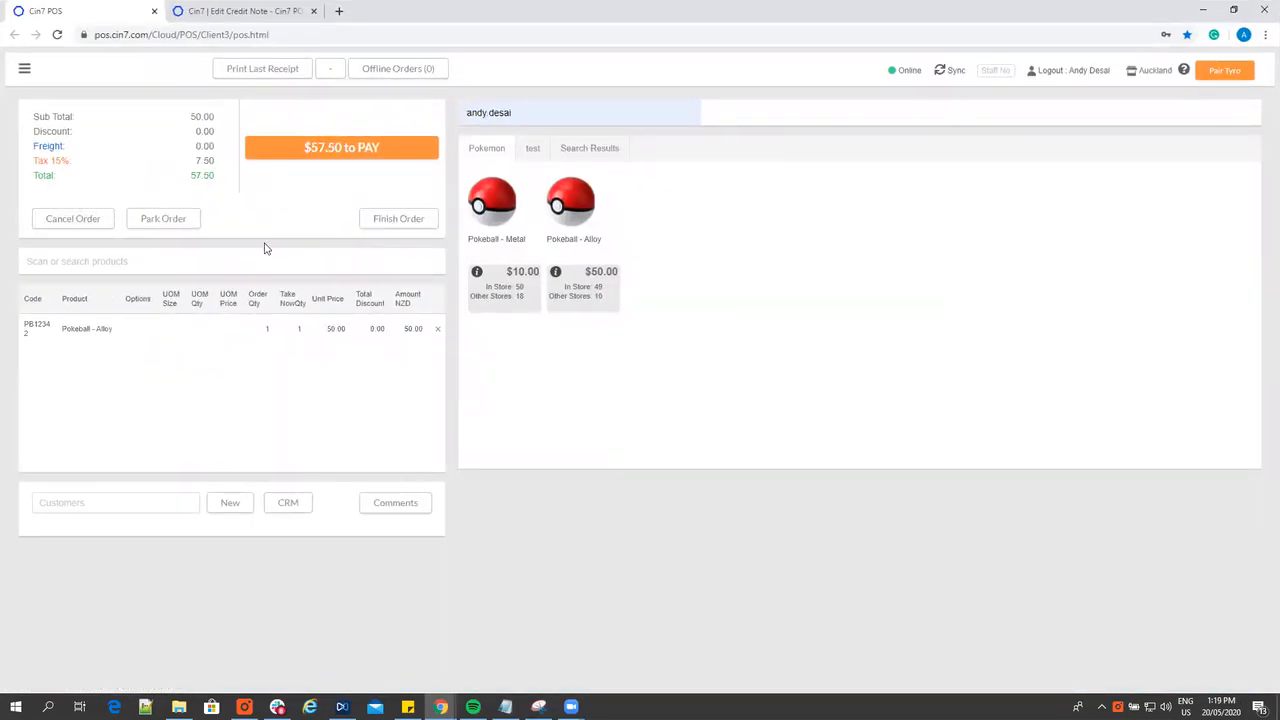
left_click(310, 333)
left_click(612, 399)
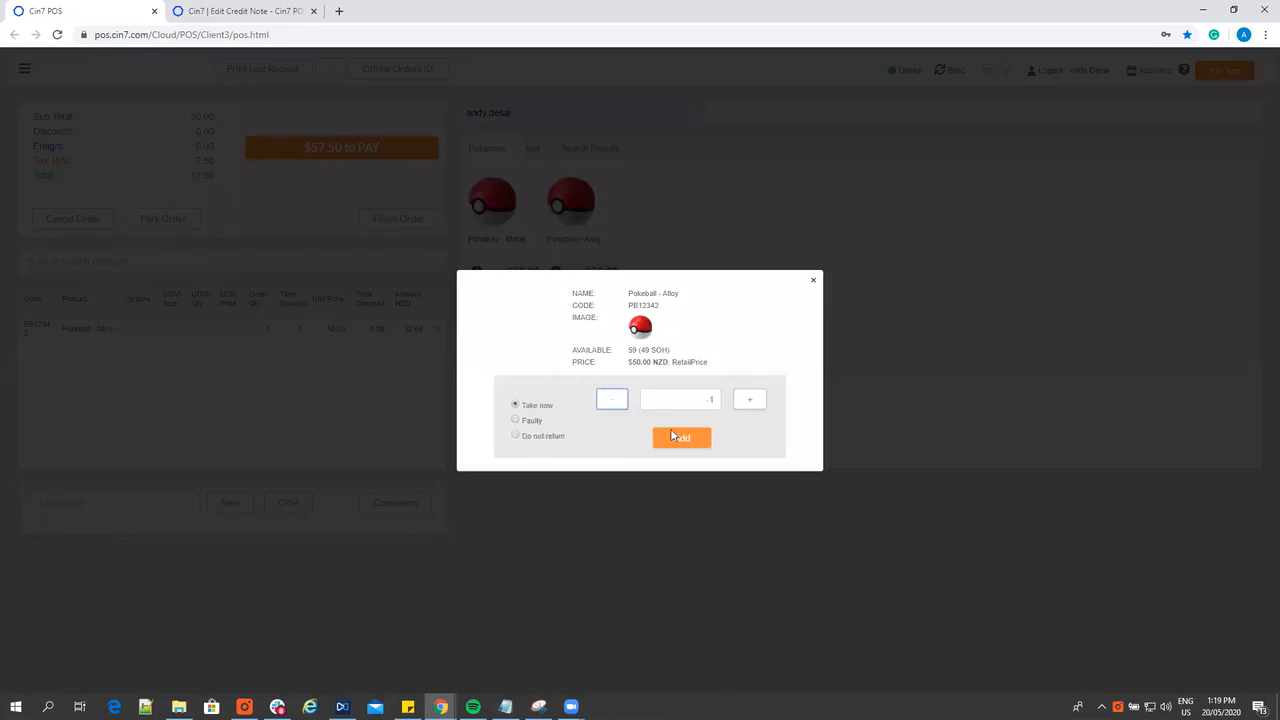
left_click(679, 442)
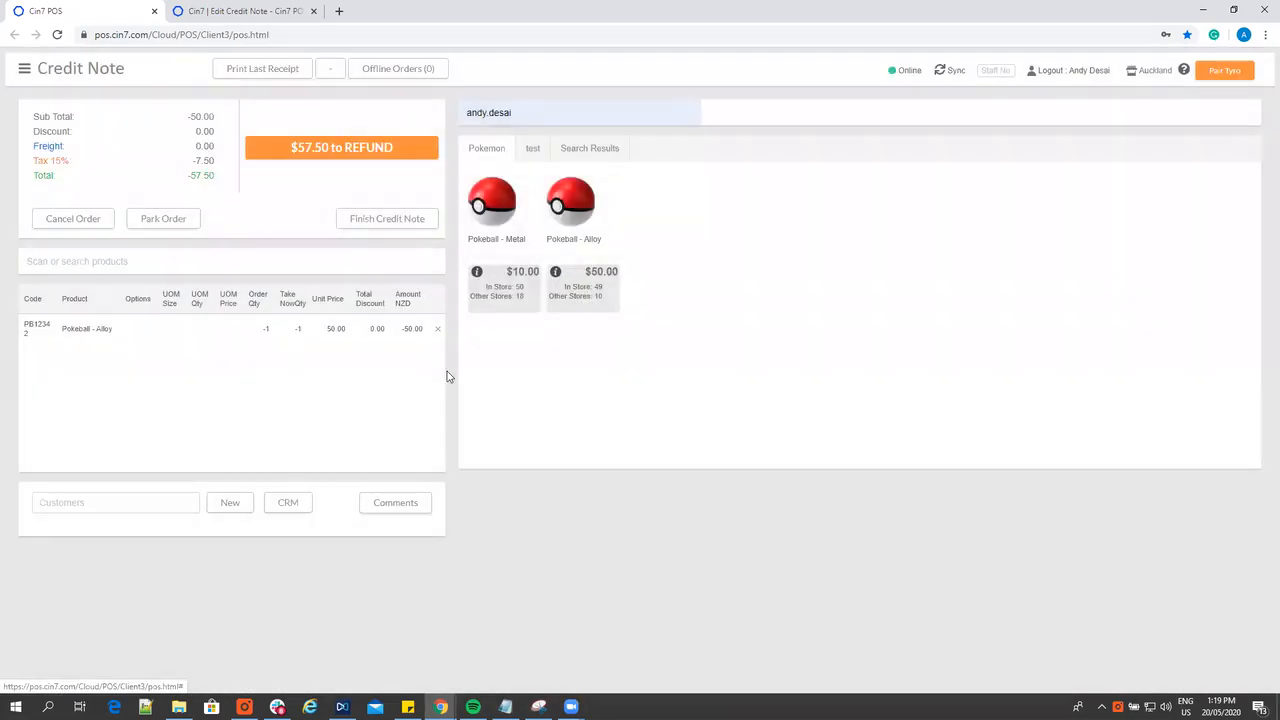
Examine the refund payment methods for the Pokeball - Alloy return with no customer selected
left_click(383, 142)
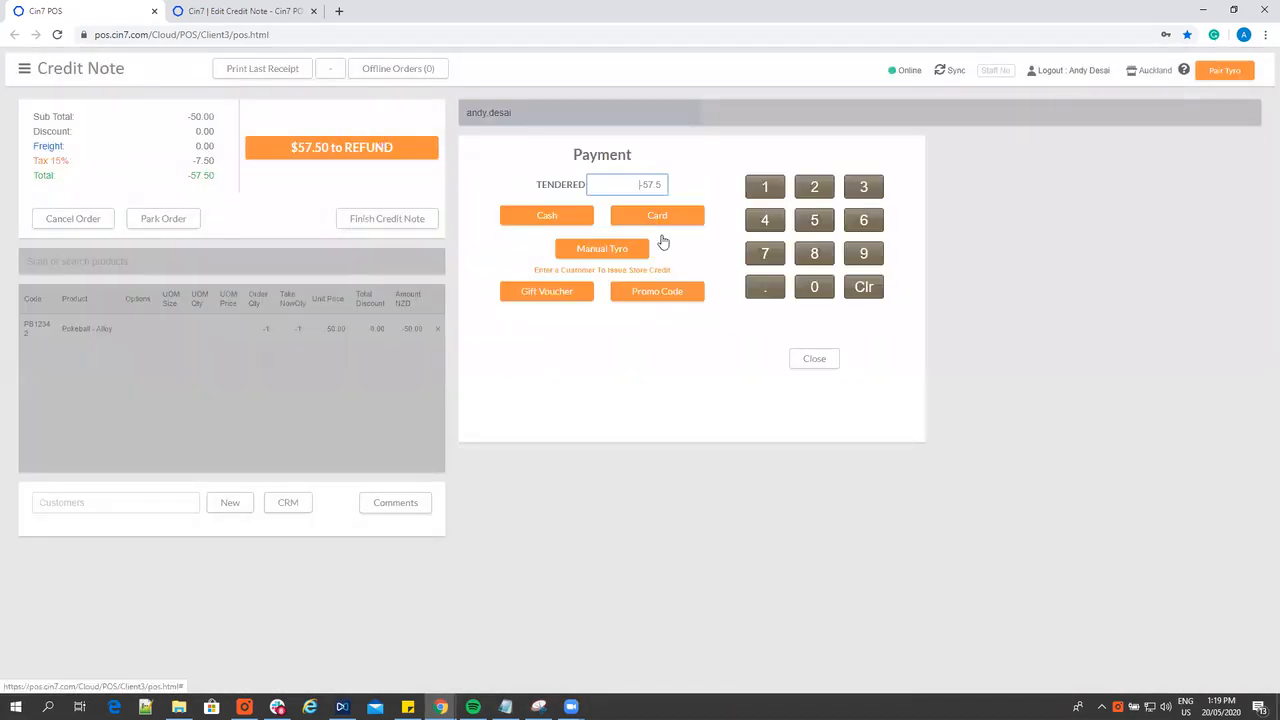
left_click(120, 502)
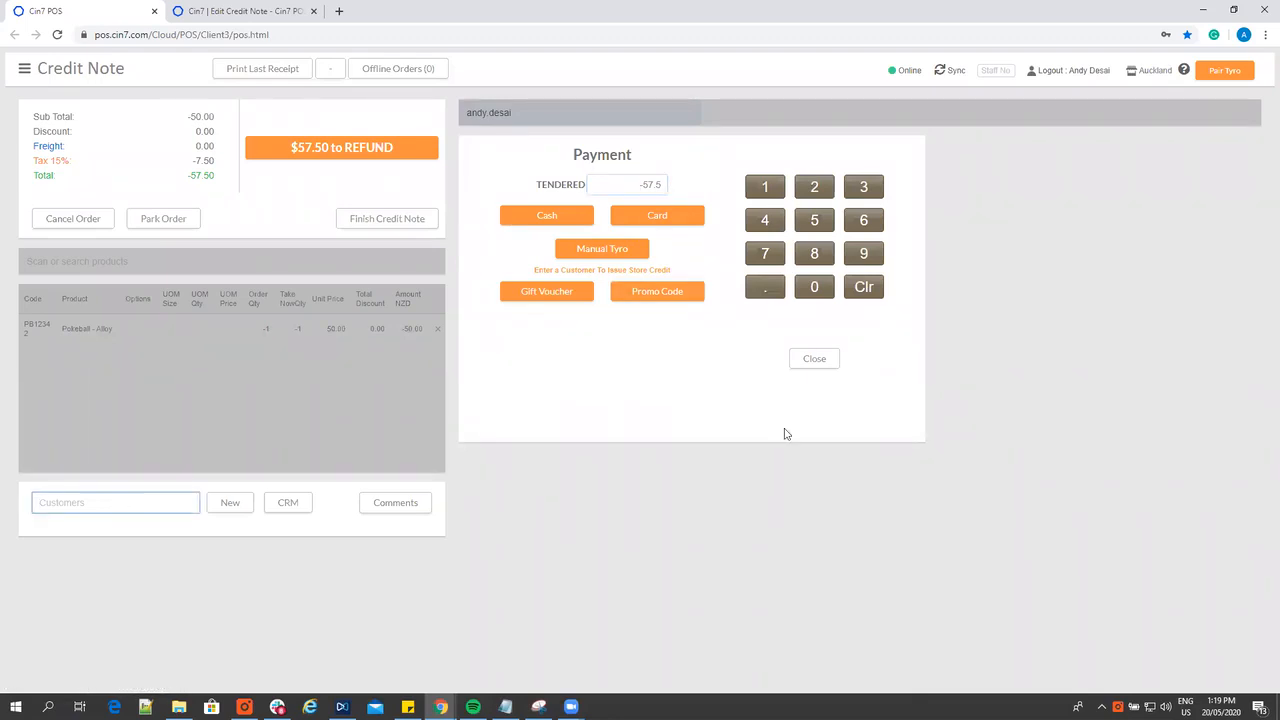
left_click(812, 358)
Assign an existing customer to the Pokeball - Alloy return and check its refund methods for store credit, without issuing a payment
left_click(145, 503)
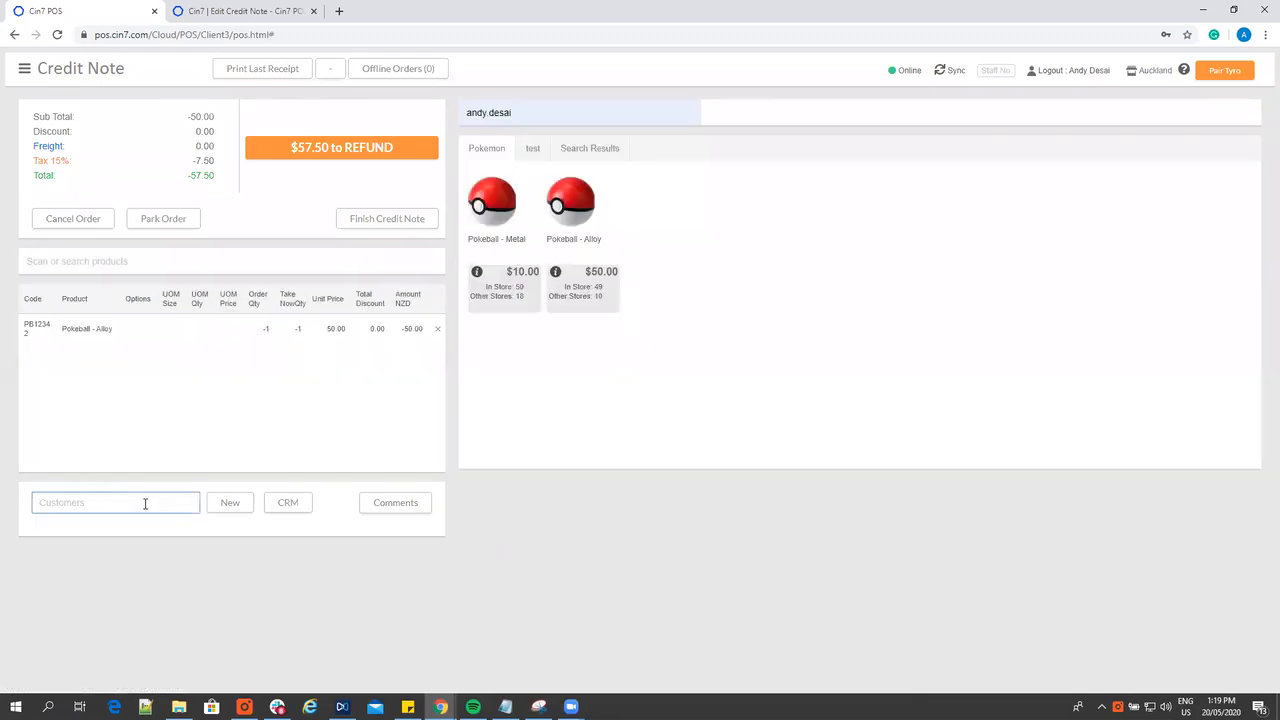
left_click(140, 521)
left_click(358, 148)
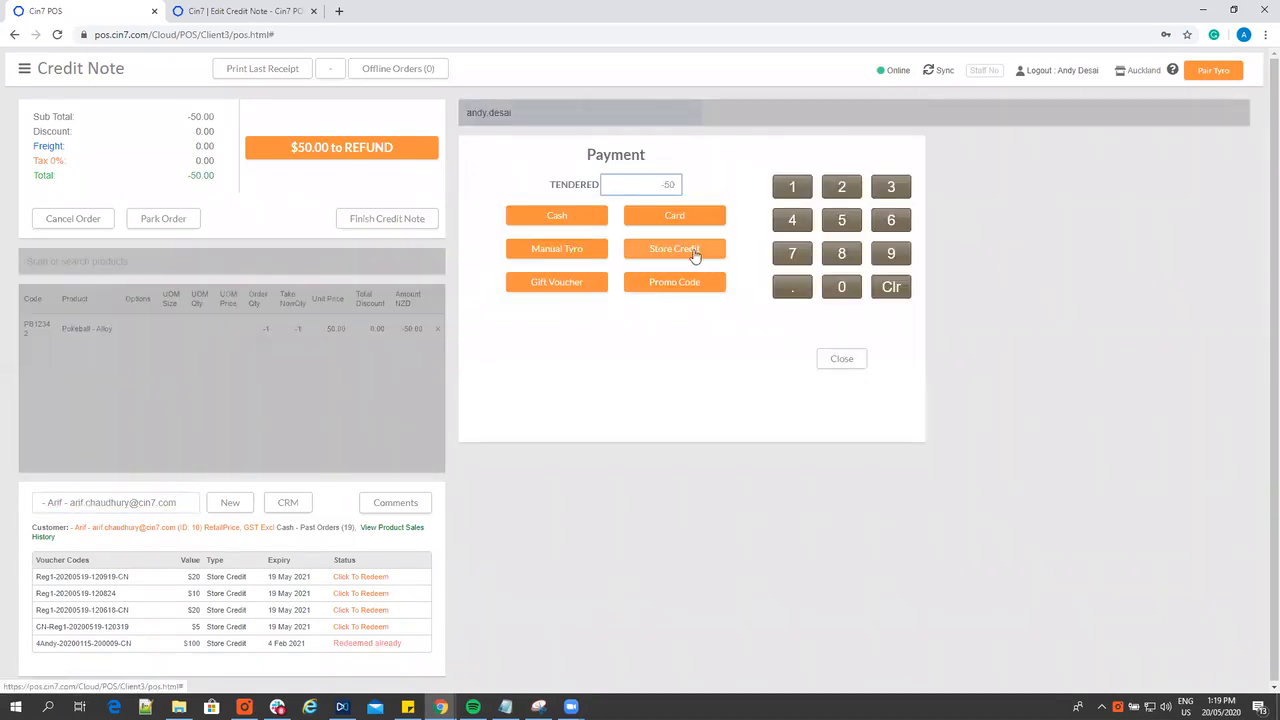
left_click(836, 358)
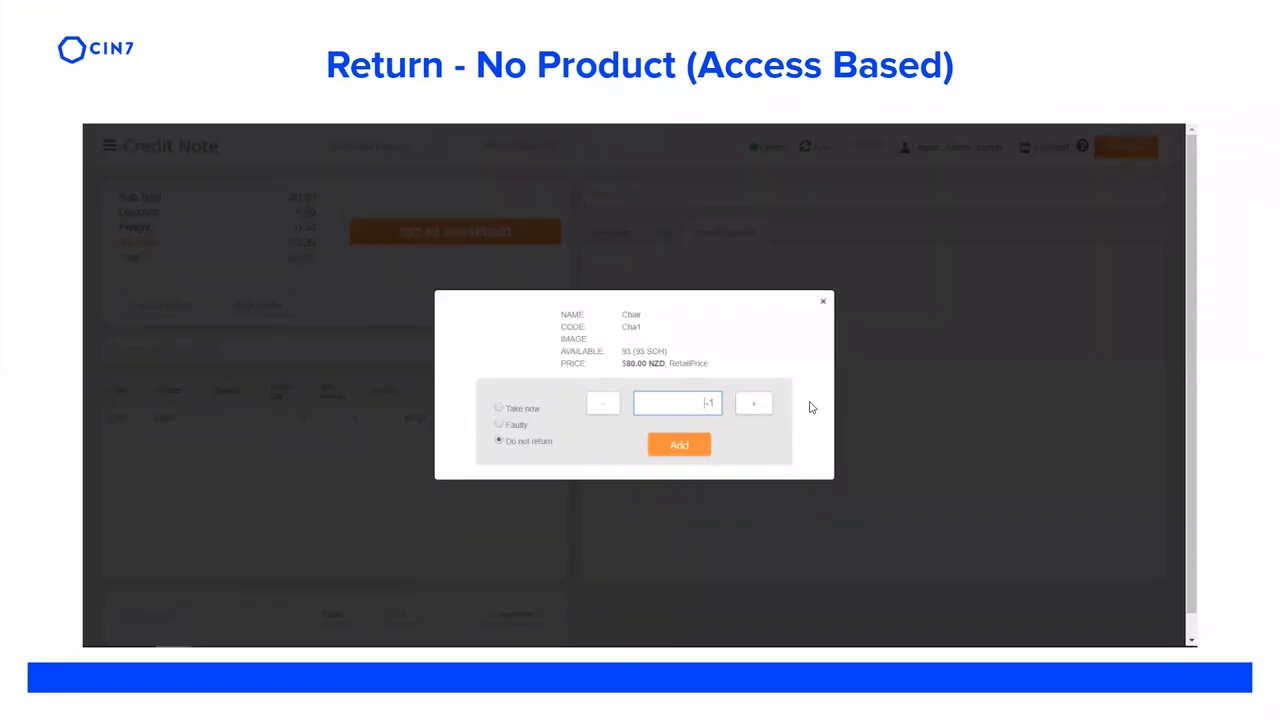
left_click(1214, 336)
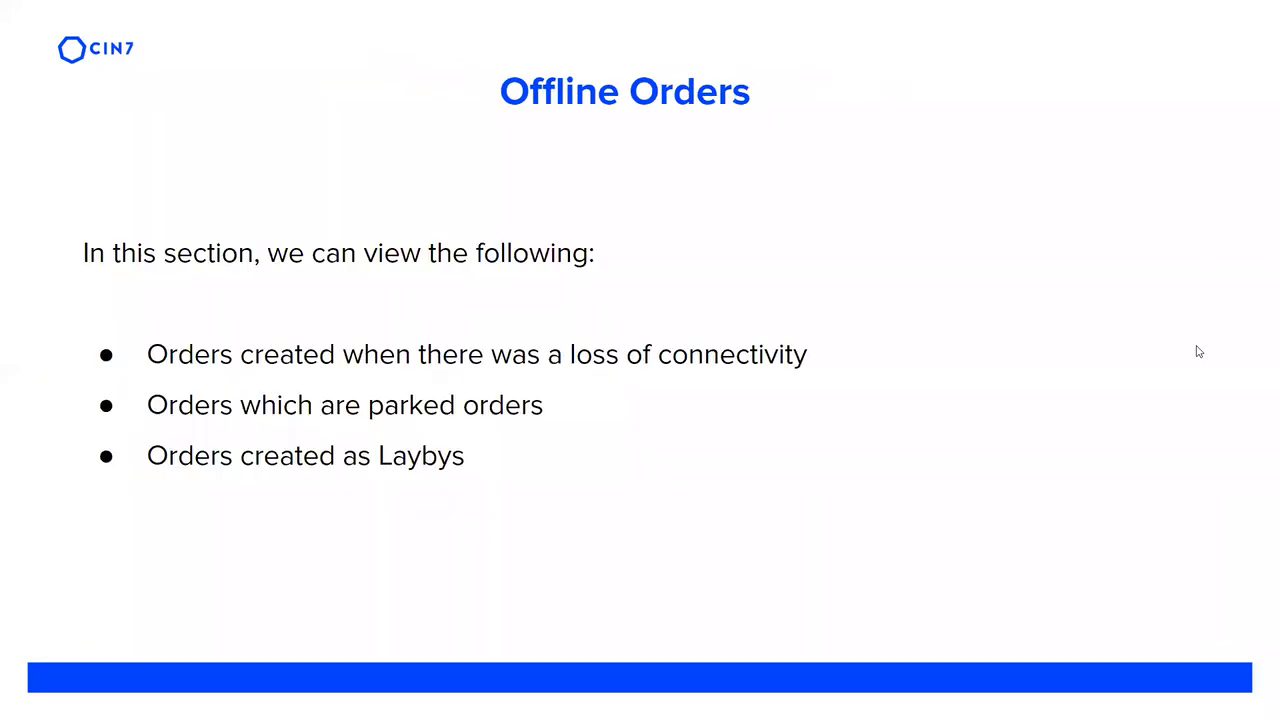